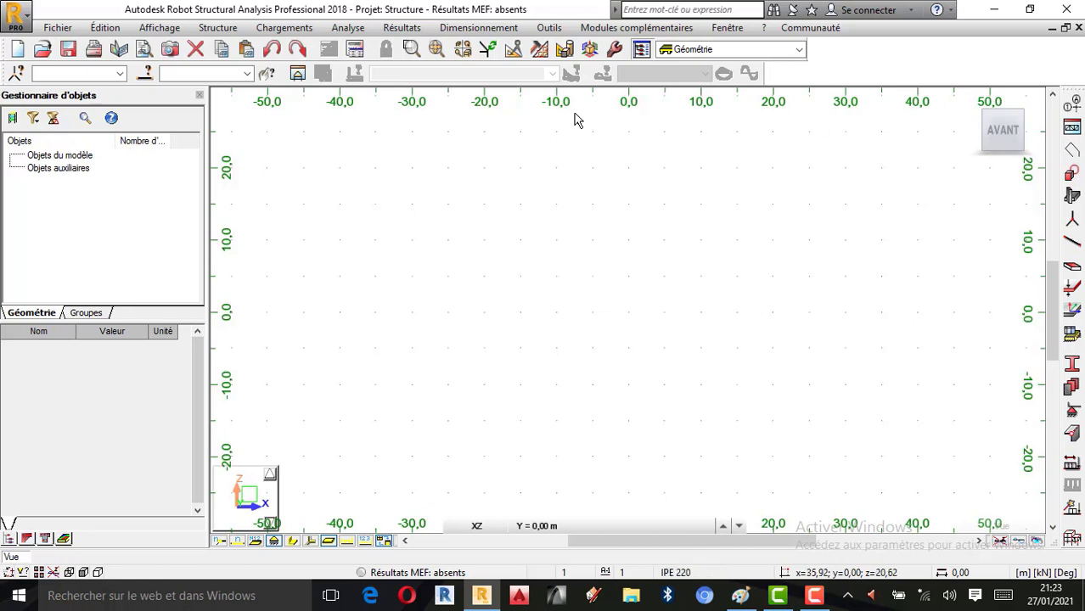
Open the construction lines (Lignes de construction) dialog and move it beside the object manager.
click(1073, 105)
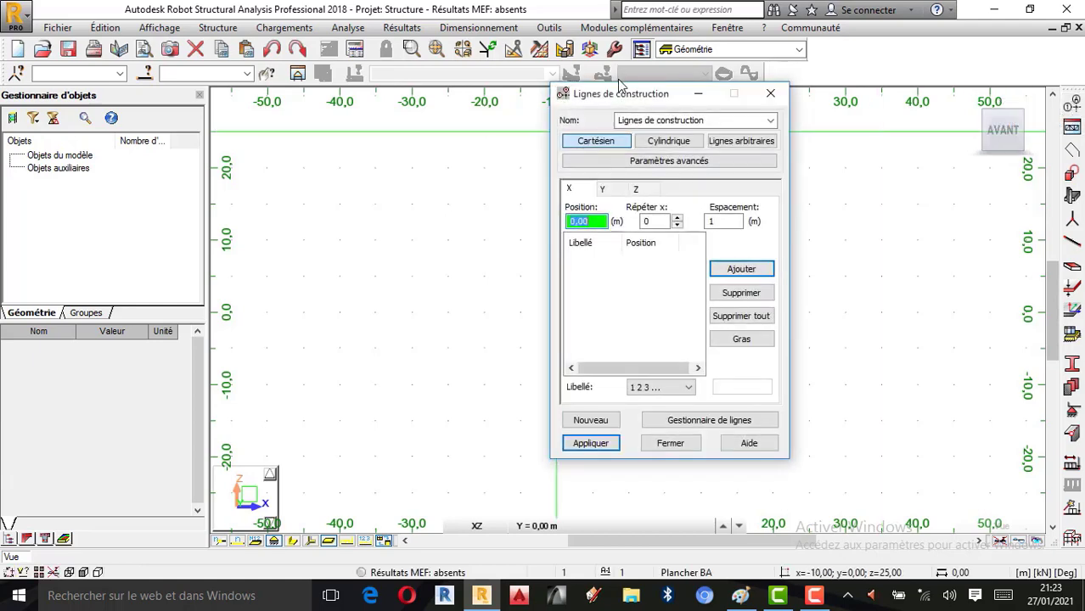
drag(620, 96, 389, 116)
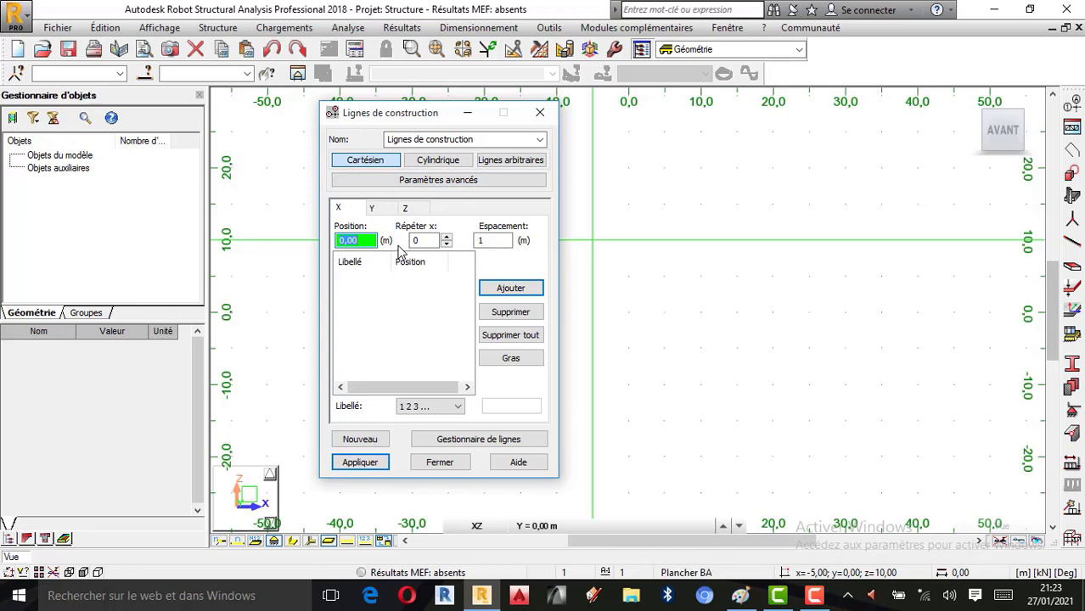
Switch to the Paint bridge sketch and draw dark-red axis arrows labelled X, Z and Y around the elevation.
click(741, 595)
scroll(479, 404, down, 2)
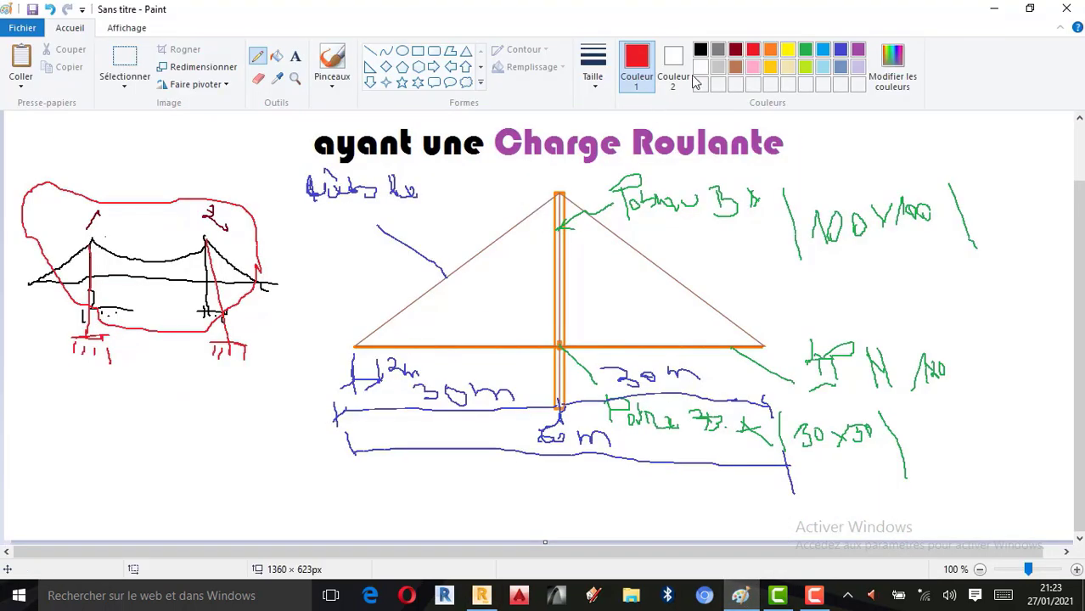
click(733, 51)
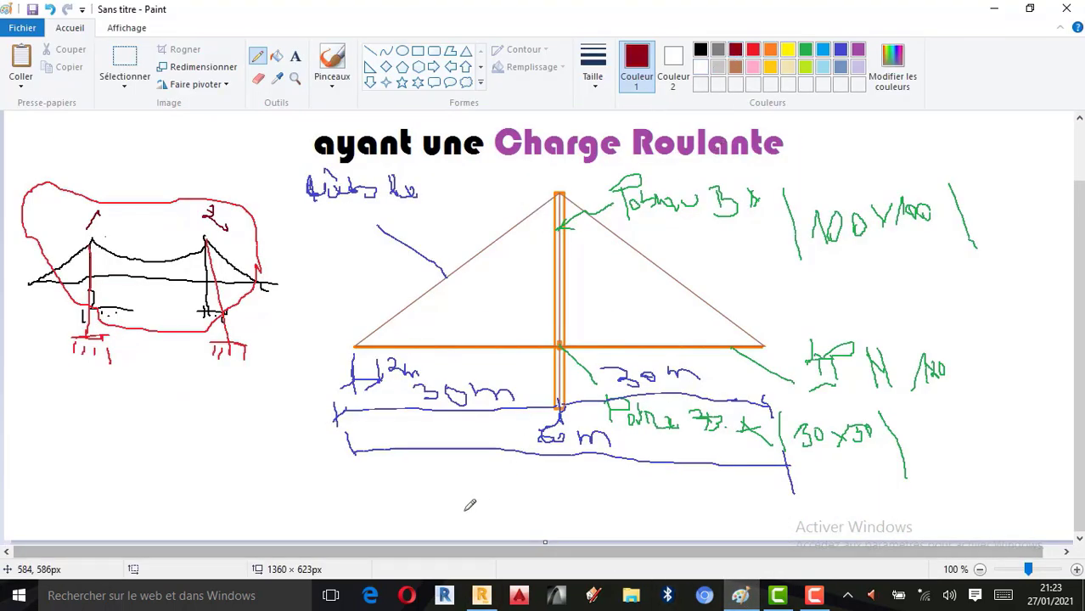
mouse_move(427, 496)
mouse_down()
mouse_move(558, 496)
mouse_move(517, 504)
mouse_up()
mouse_move(616, 488)
mouse_down()
mouse_move(600, 513)
mouse_move(623, 518)
mouse_up()
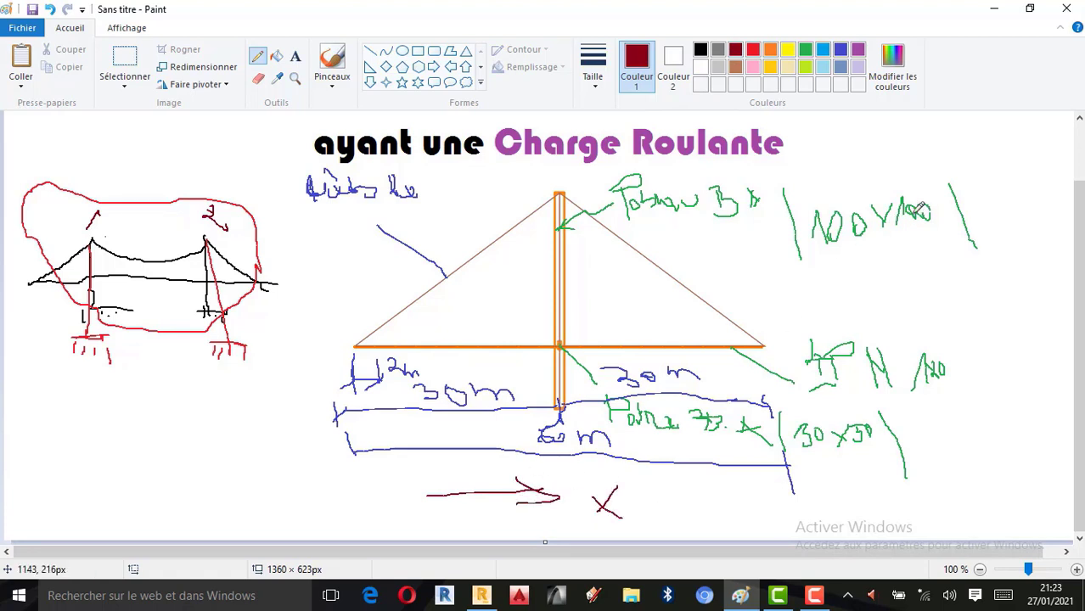
drag(942, 213, 970, 313)
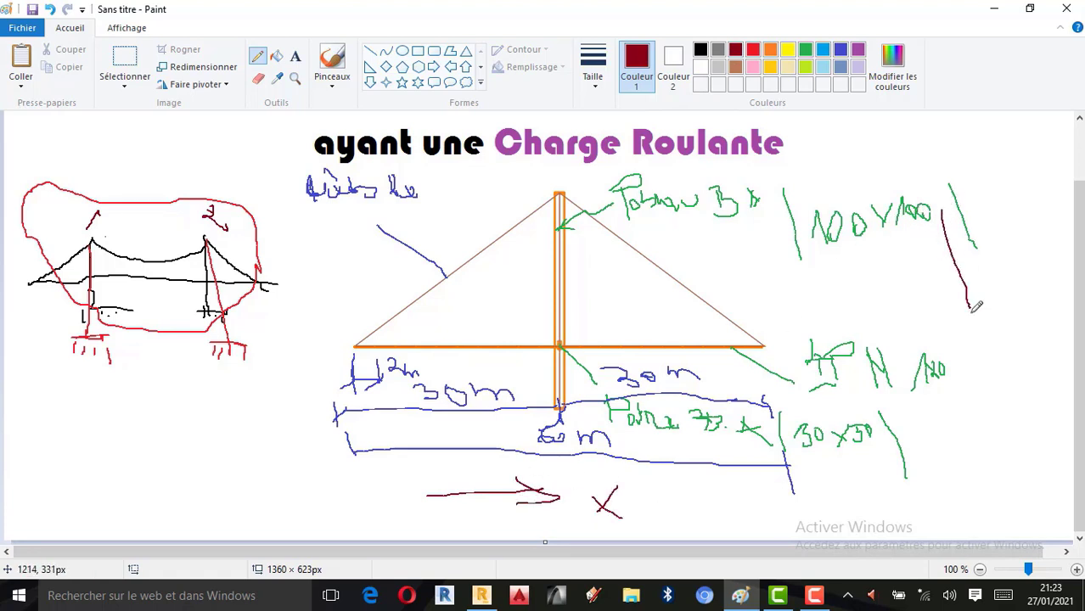
mouse_move(943, 212)
mouse_down()
mouse_move(932, 249)
mouse_move(1044, 270)
mouse_move(1052, 316)
mouse_move(1070, 294)
mouse_up()
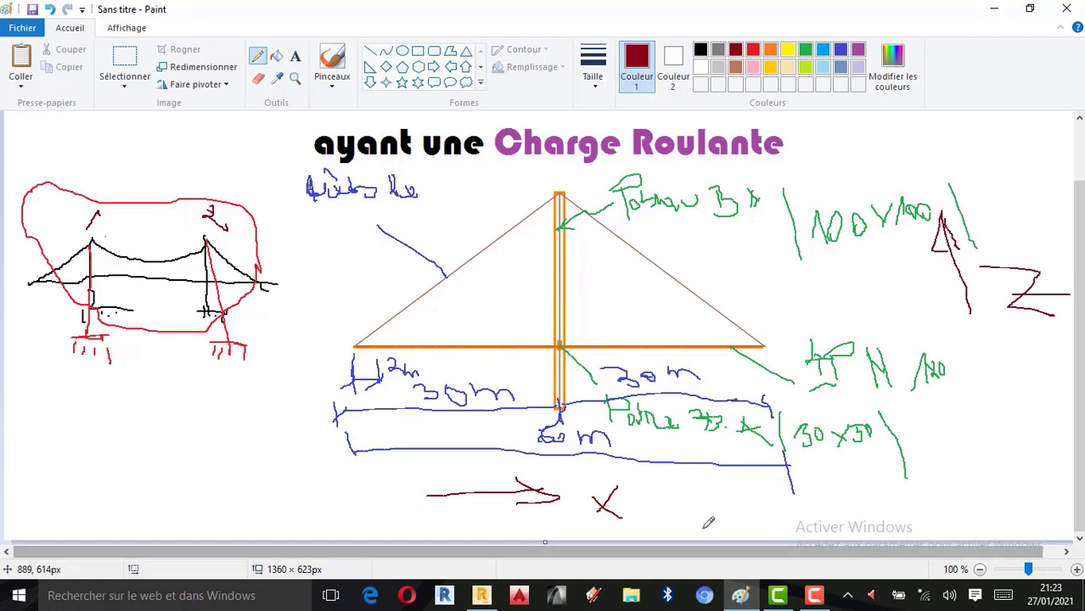
mouse_move(713, 526)
mouse_down()
mouse_move(794, 465)
mouse_move(784, 457)
mouse_move(805, 460)
mouse_move(793, 472)
mouse_move(801, 491)
mouse_move(829, 488)
mouse_move(847, 510)
mouse_up()
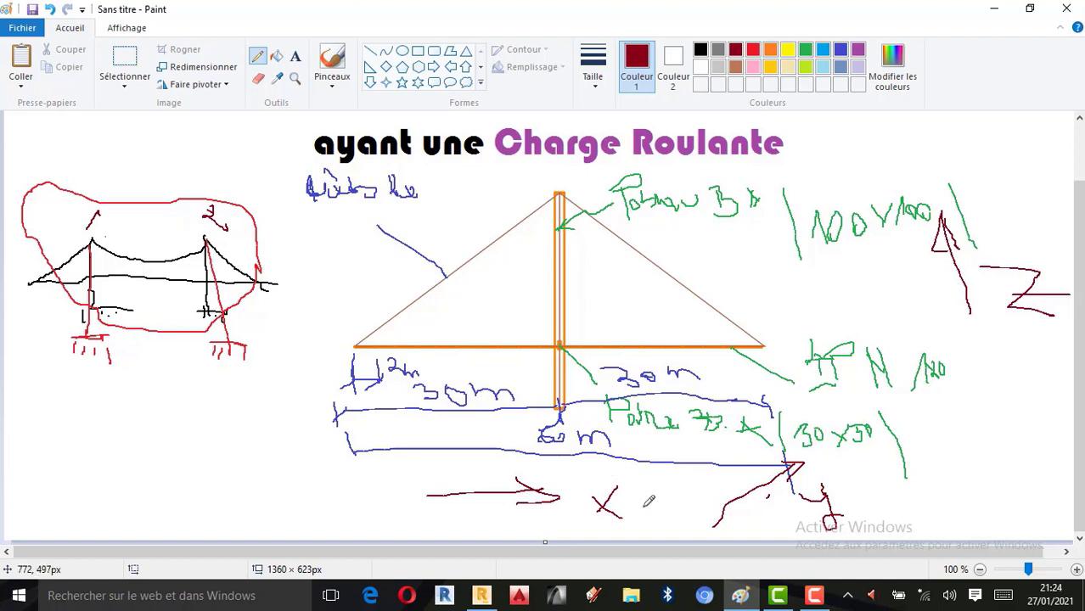
Circle the 60 m dimension in yellow and trace over the X, Z and Y axis arrows in the same colour.
click(787, 49)
mouse_move(556, 408)
mouse_down()
mouse_move(524, 441)
mouse_move(562, 474)
mouse_move(618, 455)
mouse_move(617, 412)
mouse_move(540, 416)
mouse_up()
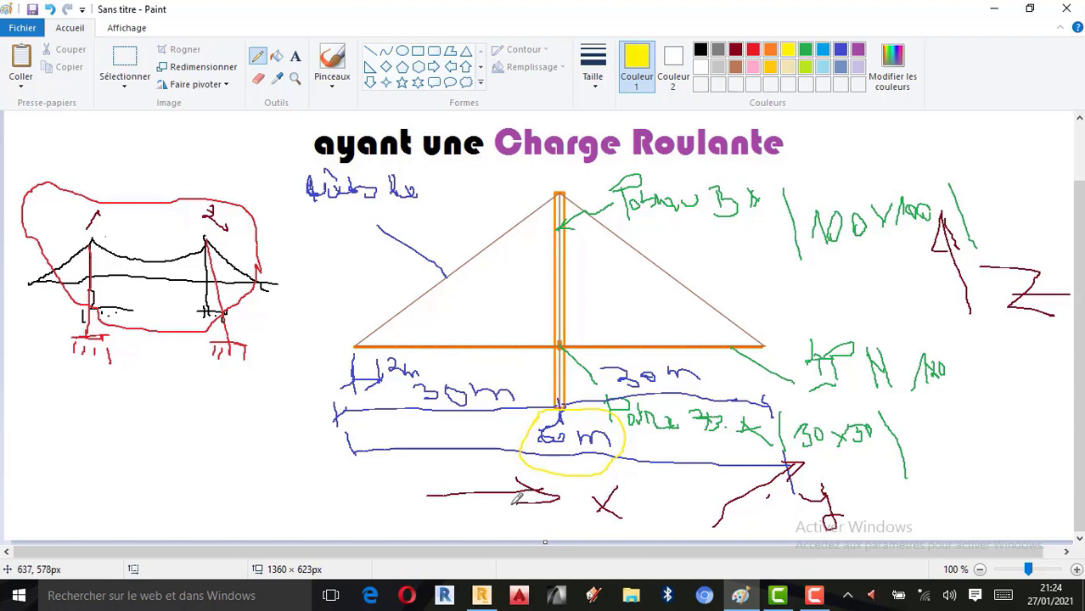
mouse_move(594, 485)
mouse_down()
mouse_move(624, 485)
mouse_move(591, 511)
mouse_move(601, 496)
mouse_up()
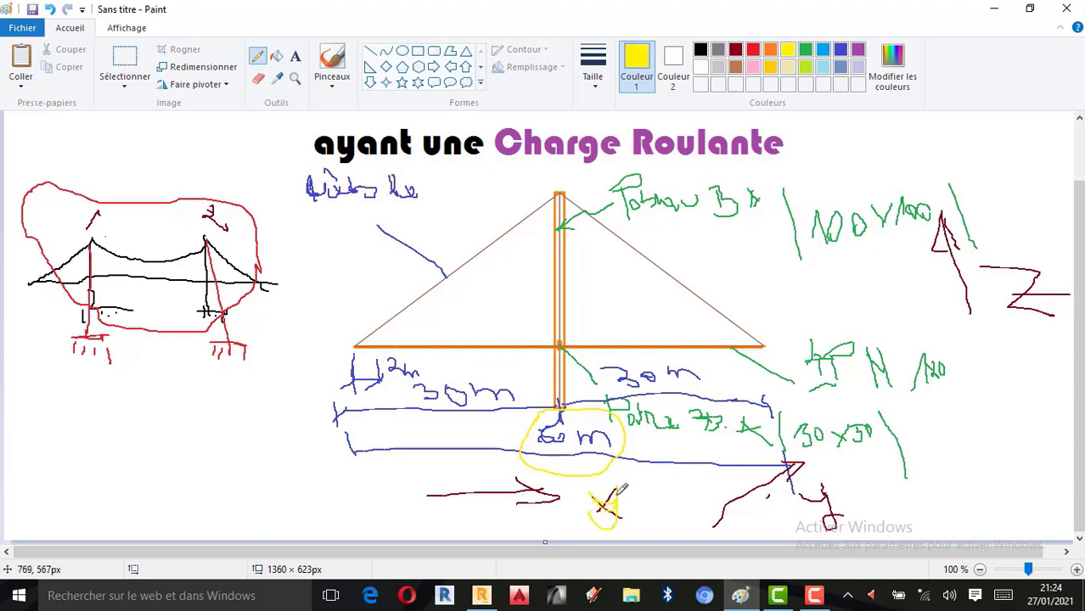
mouse_move(427, 494)
mouse_down()
mouse_move(561, 497)
mouse_move(518, 484)
mouse_move(545, 495)
mouse_move(521, 509)
mouse_move(518, 485)
mouse_move(554, 503)
mouse_move(535, 510)
mouse_move(443, 490)
mouse_move(520, 496)
mouse_move(521, 481)
mouse_move(562, 499)
mouse_up()
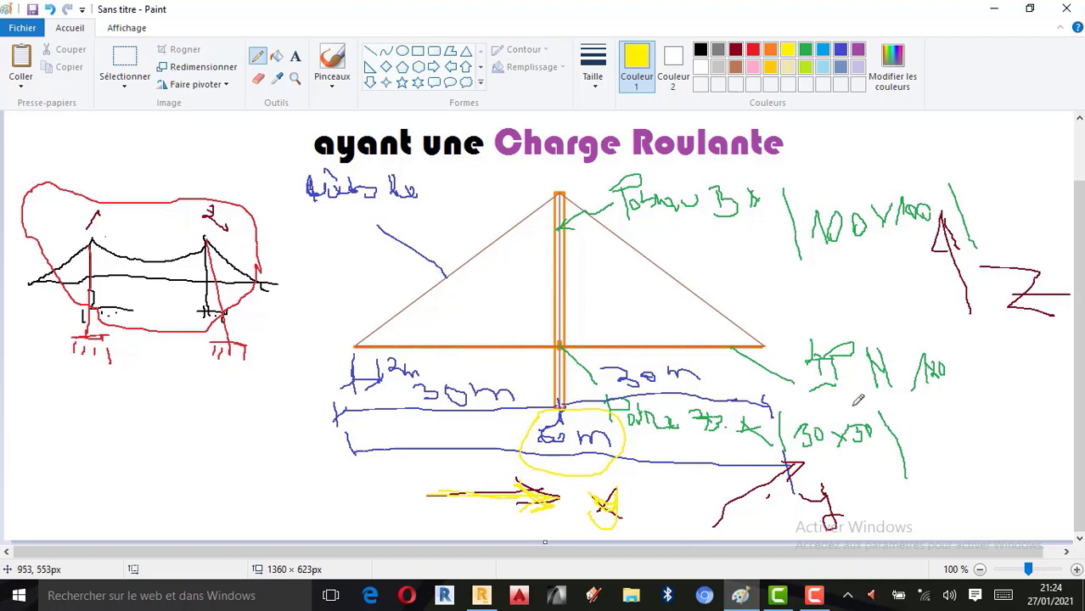
mouse_move(943, 240)
mouse_down()
mouse_move(977, 309)
mouse_move(943, 220)
mouse_move(937, 248)
mouse_move(941, 220)
mouse_move(962, 247)
mouse_move(941, 258)
mouse_move(964, 249)
mouse_move(1038, 264)
mouse_move(1011, 301)
mouse_move(1049, 309)
mouse_up()
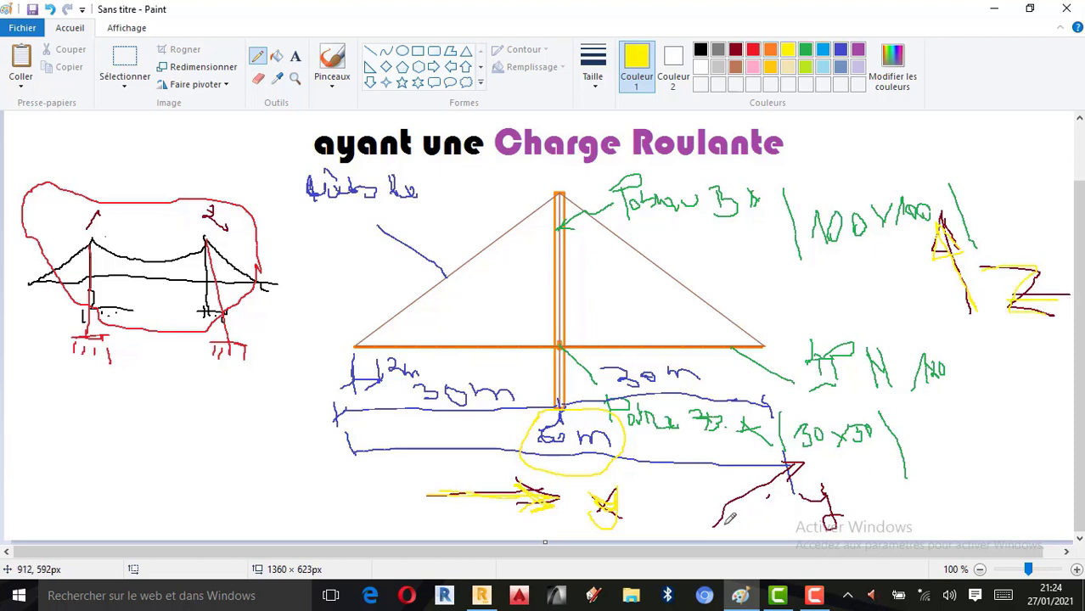
drag(720, 518, 811, 459)
mouse_move(717, 514)
mouse_down()
mouse_move(795, 463)
mouse_move(782, 463)
mouse_move(834, 462)
mouse_up()
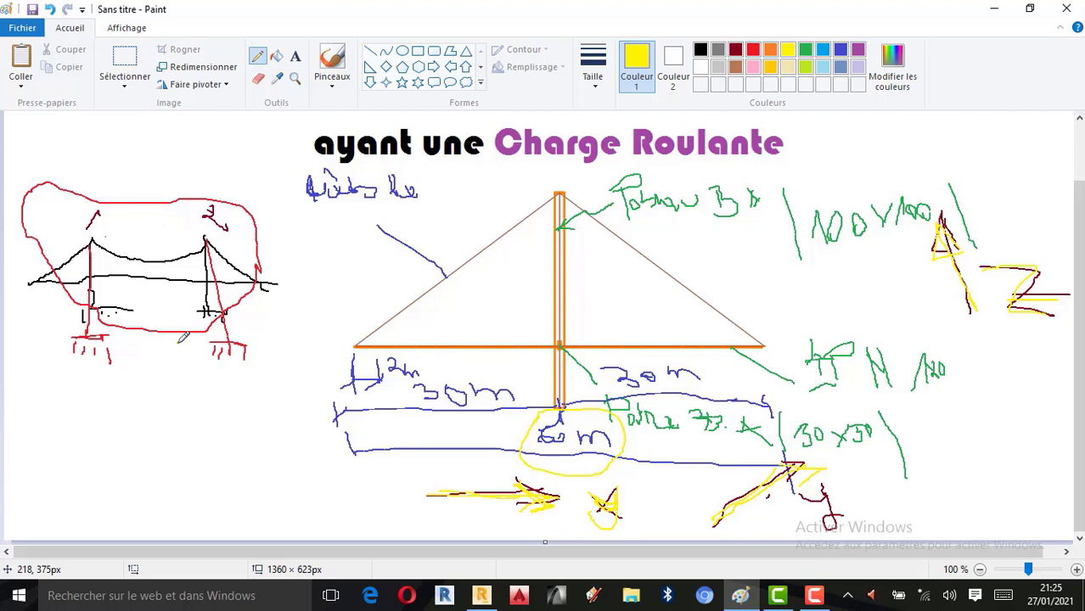
Sketch a yellow A-shaped pylon with a vertical centreline and two inclined legs below the small suspension bridge drawing.
drag(177, 343, 187, 488)
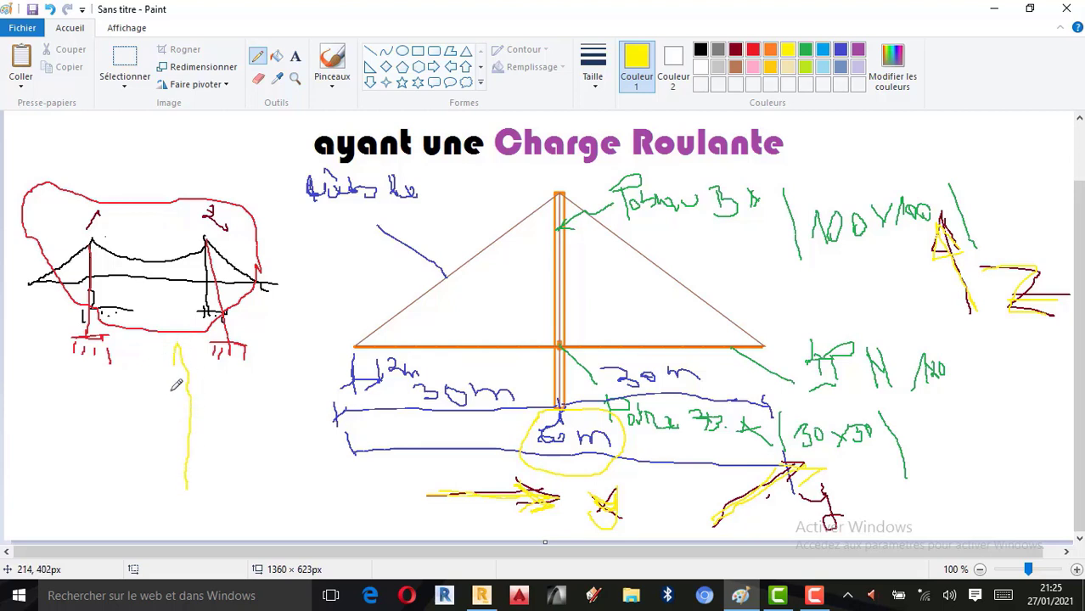
drag(180, 365, 140, 509)
mouse_move(184, 350)
mouse_down()
mouse_move(218, 491)
mouse_move(246, 489)
mouse_up()
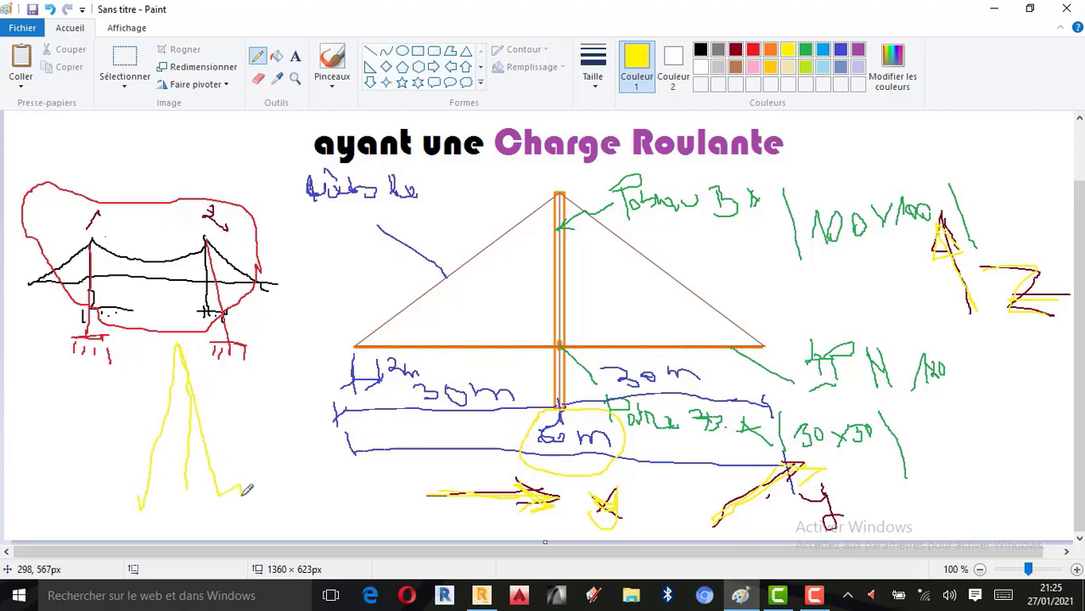
mouse_move(185, 352)
mouse_down()
mouse_move(221, 498)
mouse_move(223, 463)
mouse_up()
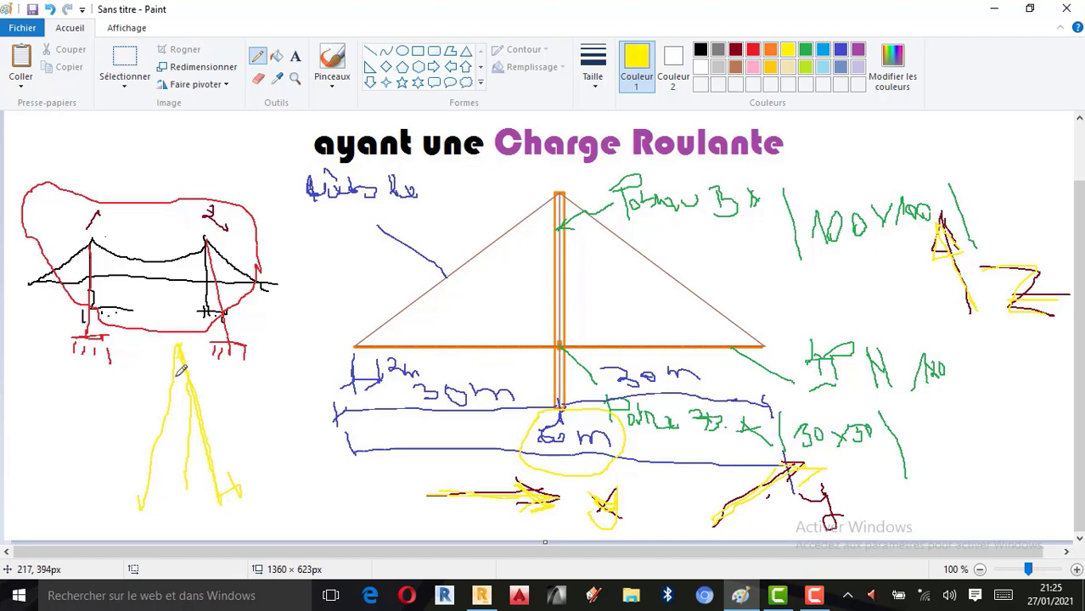
drag(180, 368, 153, 507)
drag(210, 416, 222, 509)
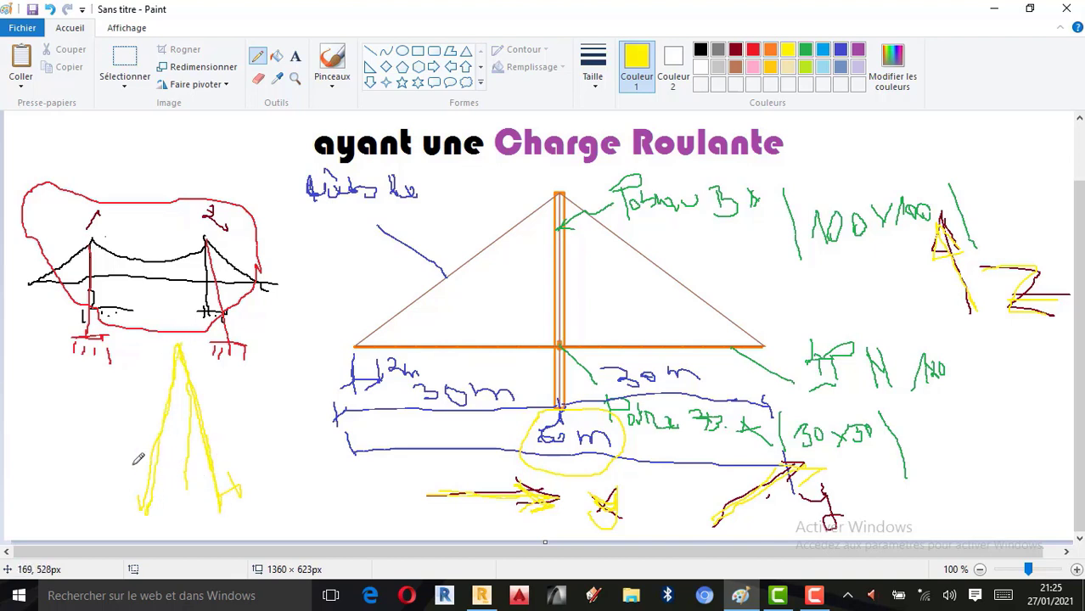
Add a yellow deck crossbar and two footings to the pylon sketch, and mark a red X between the footings.
drag(123, 468, 263, 481)
drag(263, 480, 208, 476)
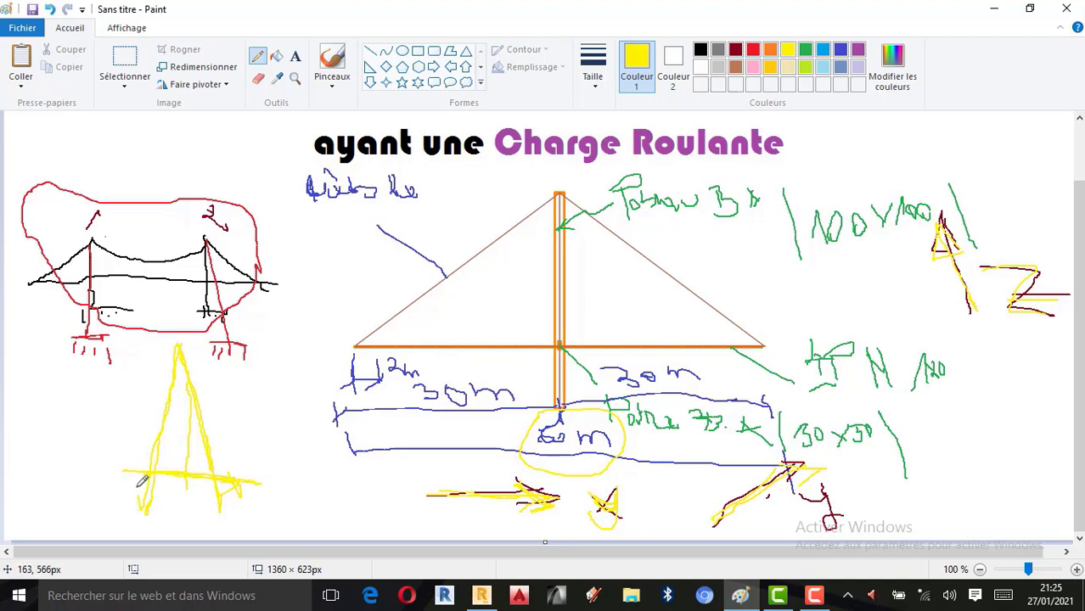
drag(142, 481, 216, 482)
mouse_move(139, 501)
mouse_down()
mouse_move(175, 513)
mouse_move(141, 526)
mouse_up()
mouse_move(204, 499)
mouse_down()
mouse_move(232, 502)
mouse_move(212, 511)
mouse_move(214, 524)
mouse_move(253, 519)
mouse_up()
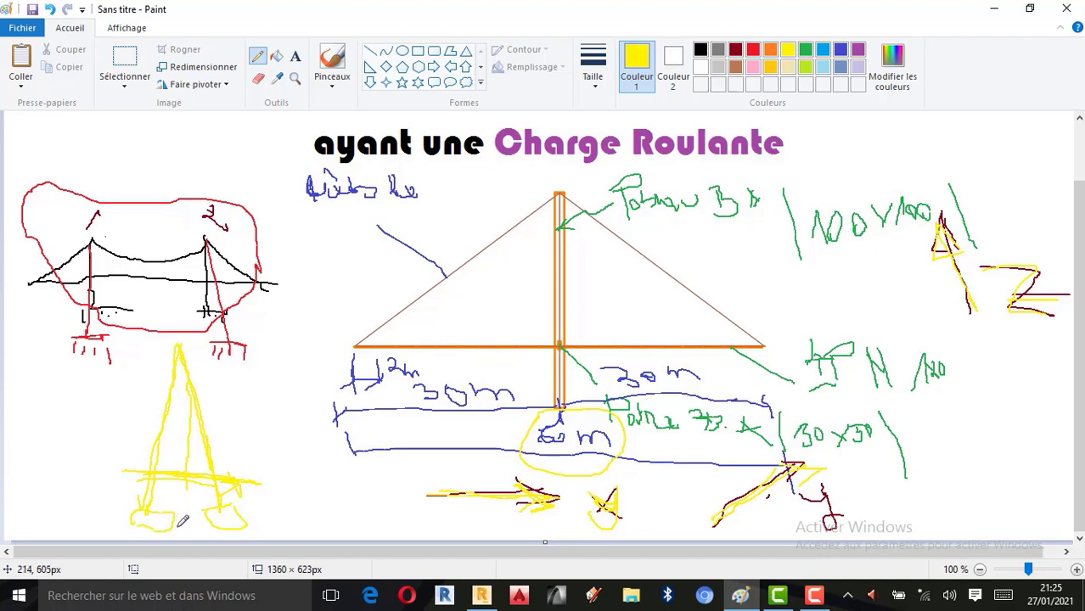
click(752, 49)
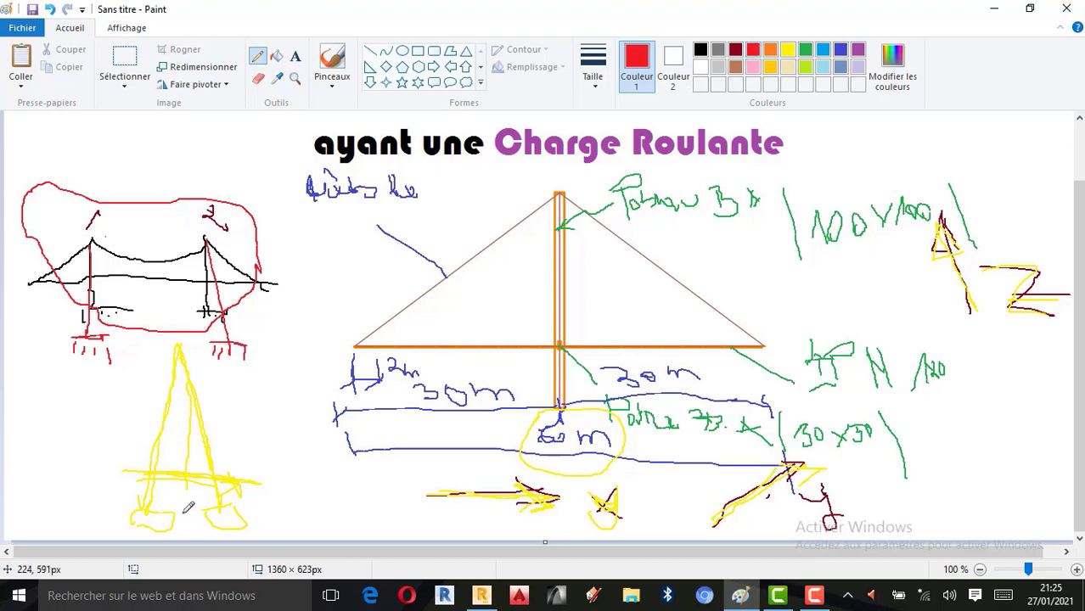
mouse_move(190, 507)
mouse_down()
mouse_move(174, 530)
mouse_move(203, 533)
mouse_move(177, 528)
mouse_move(204, 533)
mouse_move(187, 516)
mouse_up()
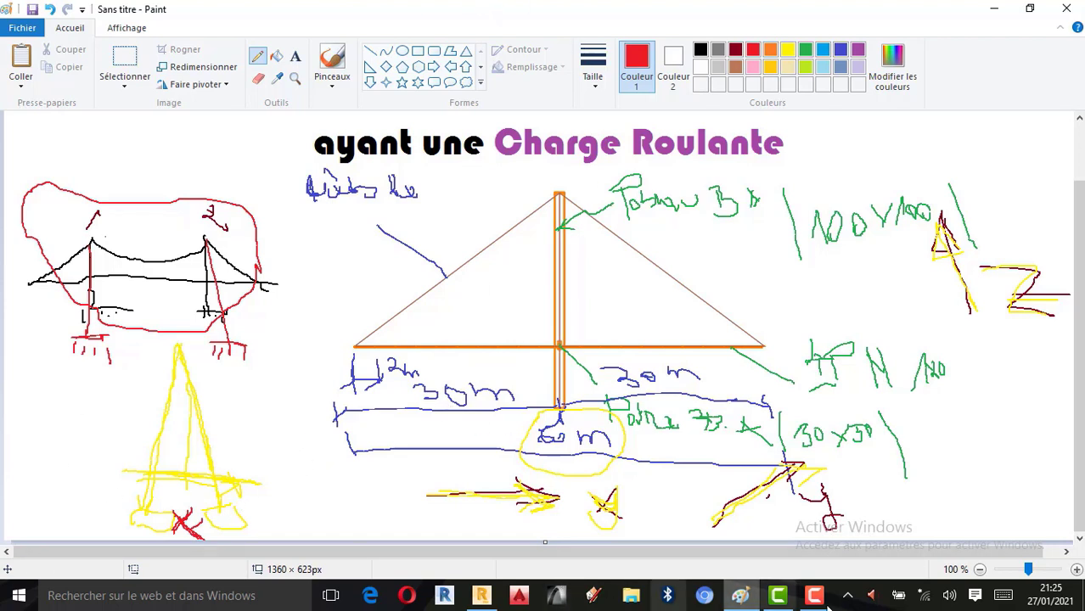
Switch to Robot Structural Analysis, set the X line repeat count to 4, and open the calculator for the spacing.
click(480, 596)
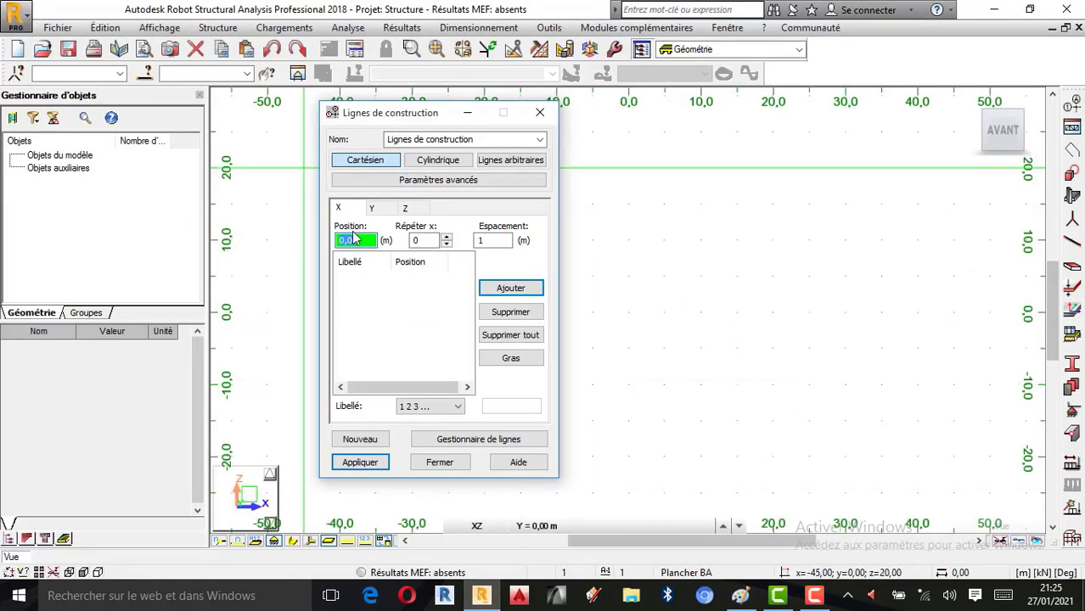
click(446, 237)
click(447, 237)
click(446, 237)
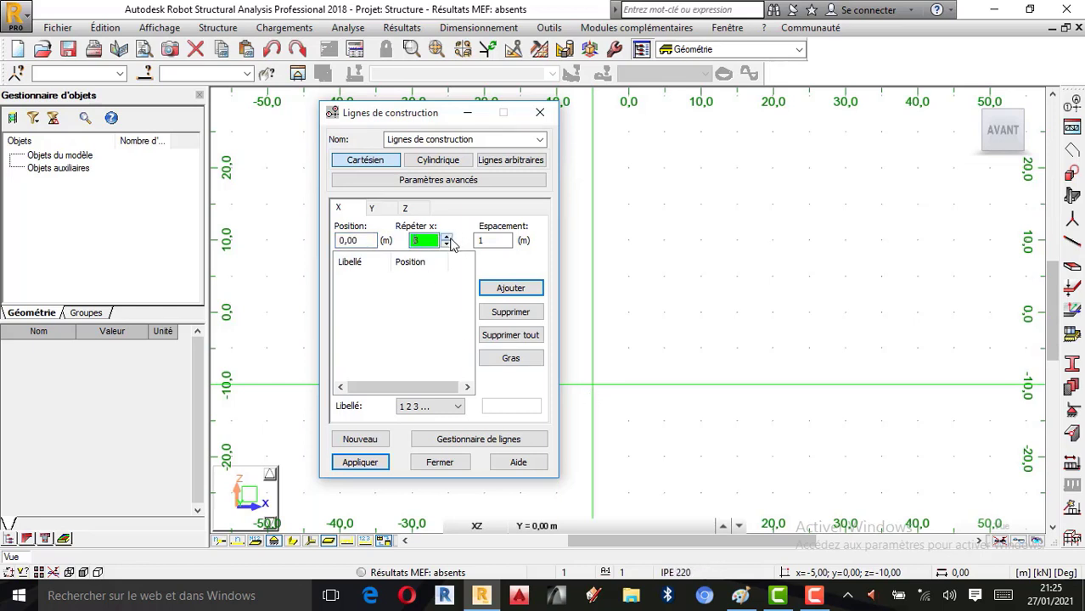
click(447, 237)
double_click(487, 242)
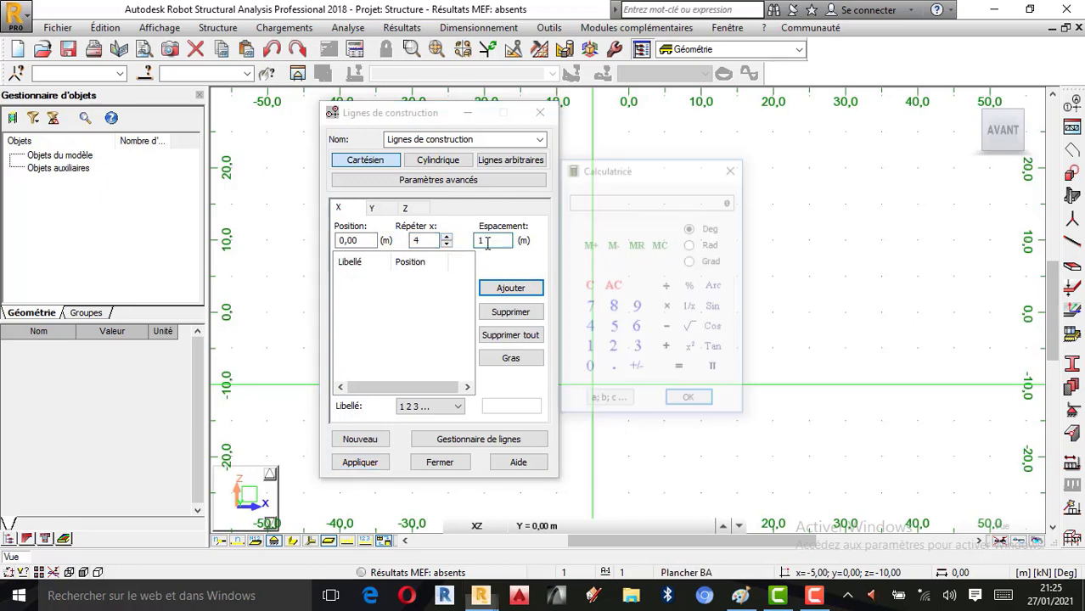
Switch to Paint, underline the 2 m spacing in red, and draw a red line along the Y axis labelled 6 m.
click(740, 597)
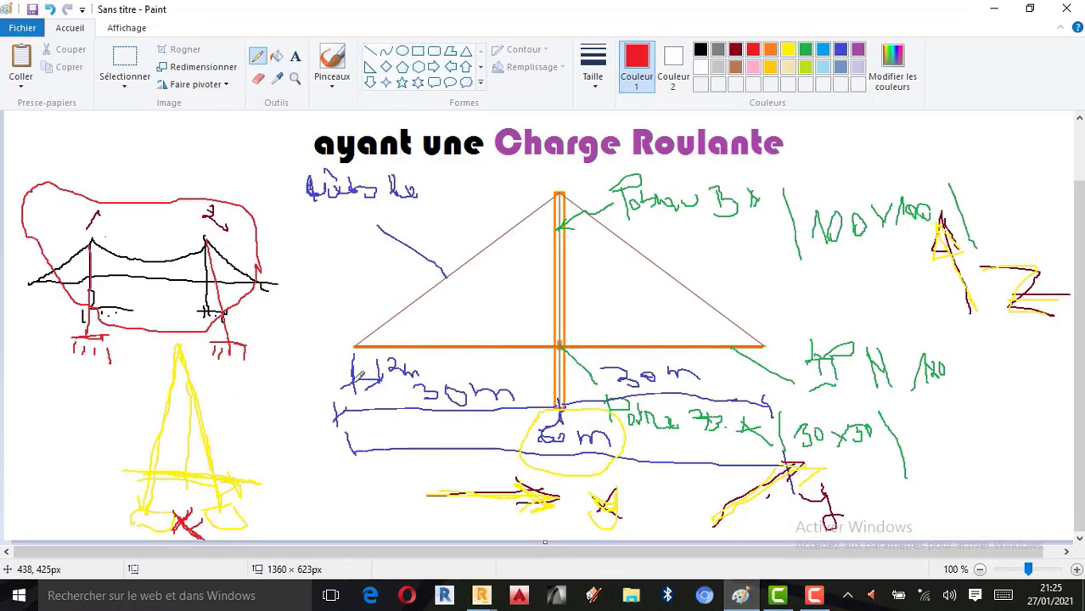
drag(344, 381, 383, 390)
mouse_move(783, 507)
mouse_down()
mouse_move(798, 501)
mouse_move(816, 522)
mouse_move(828, 496)
mouse_move(823, 519)
mouse_up()
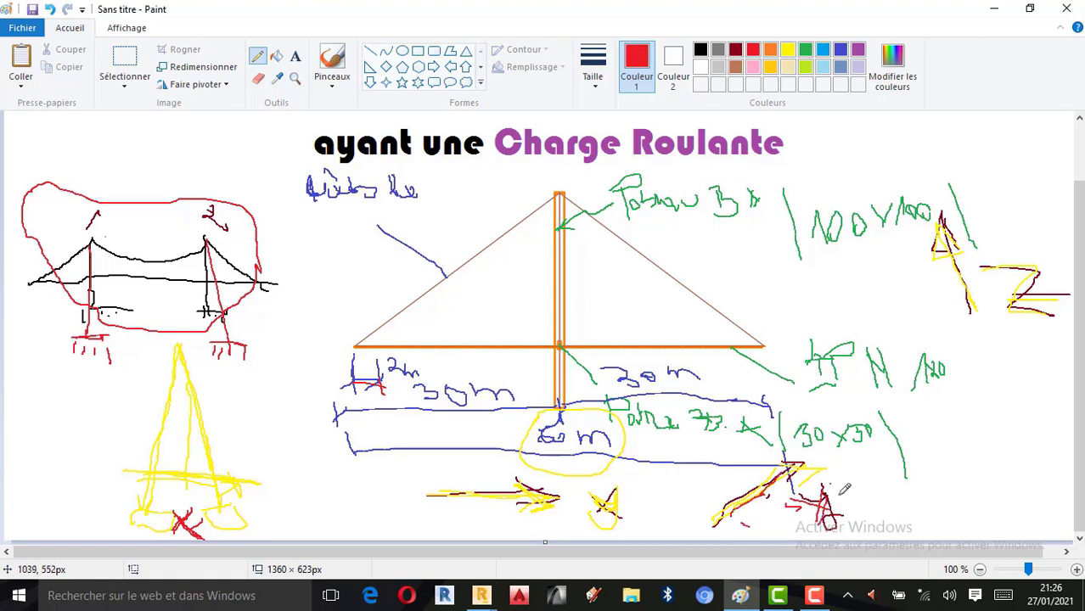
drag(751, 522, 856, 468)
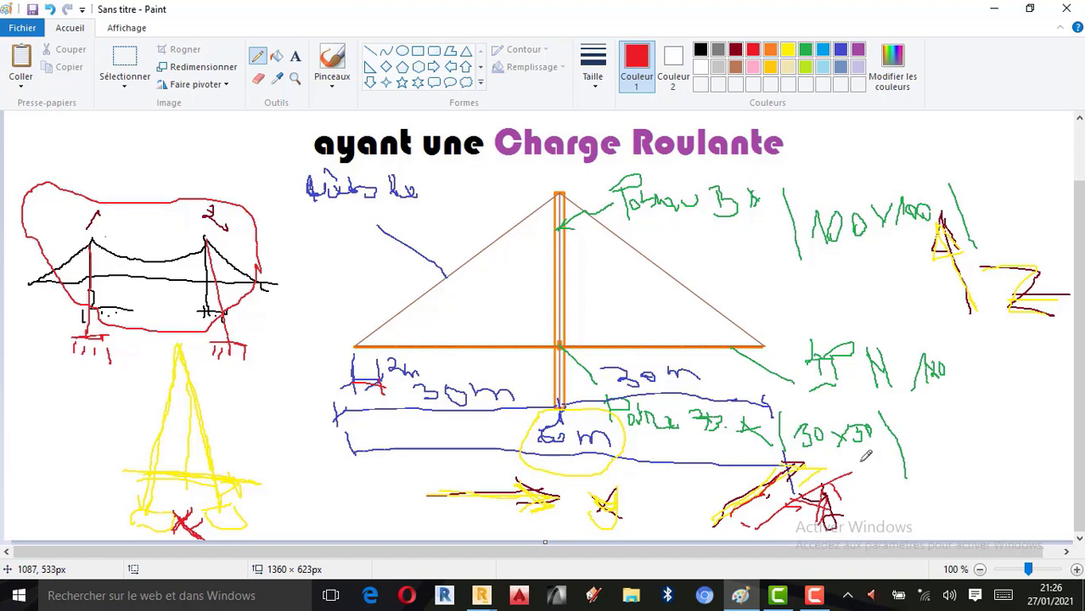
mouse_move(858, 463)
mouse_down()
mouse_move(859, 477)
mouse_move(890, 454)
mouse_up()
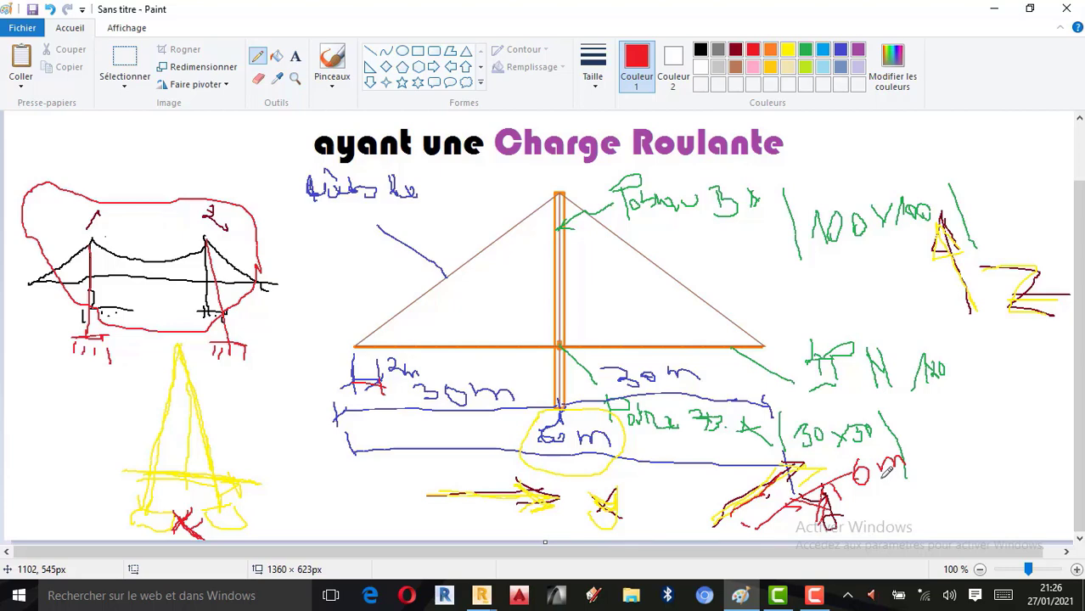
drag(902, 460, 916, 463)
Switch back to Robot Structural Analysis, set the X spacing to 1.5 m, and add the construction lines.
mouse_move(481, 601)
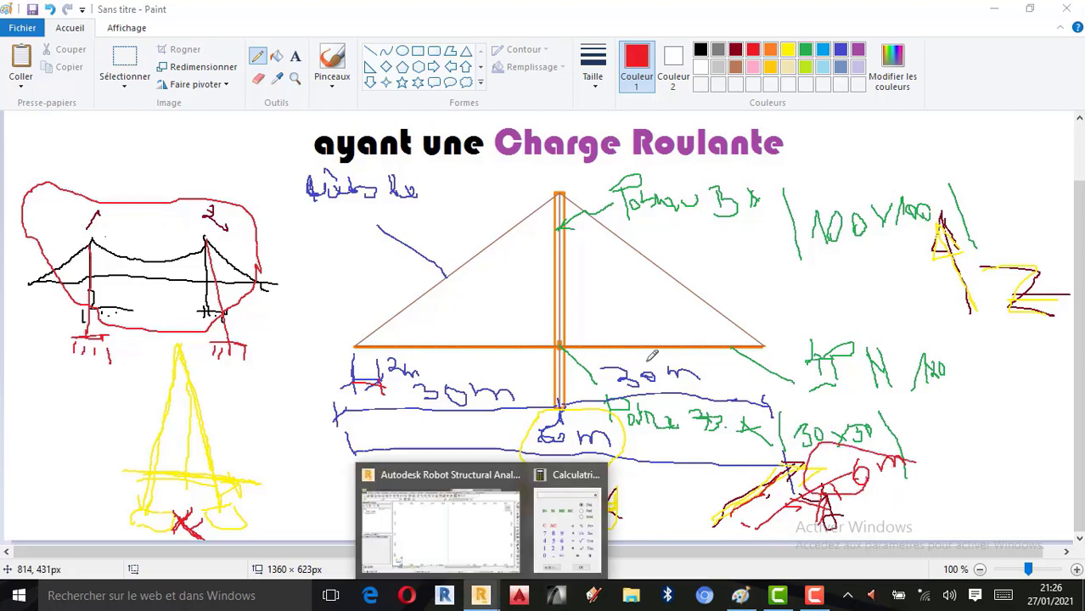
click(443, 521)
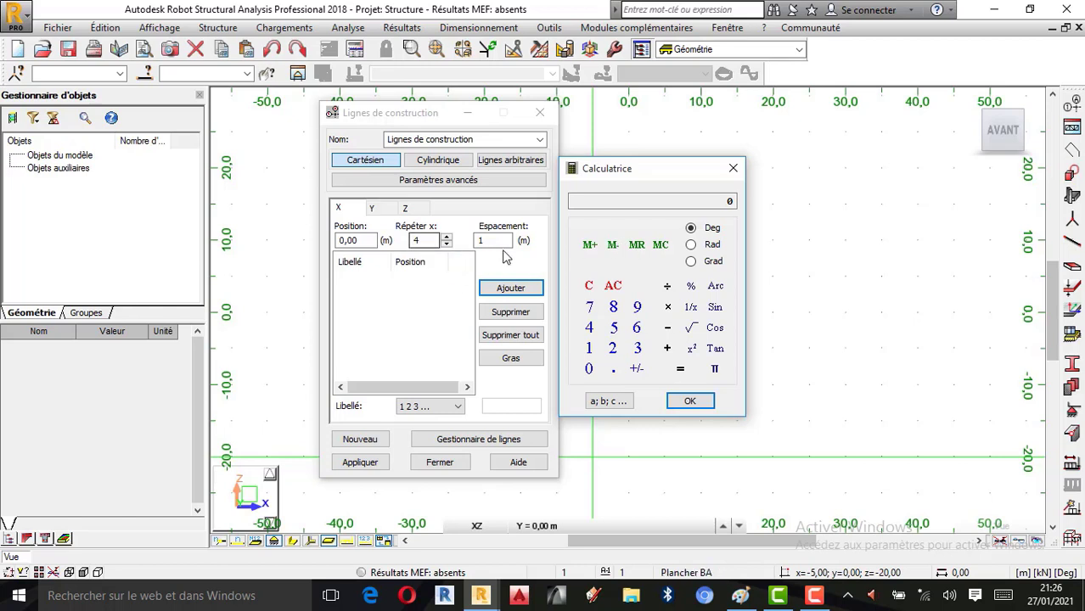
click(590, 350)
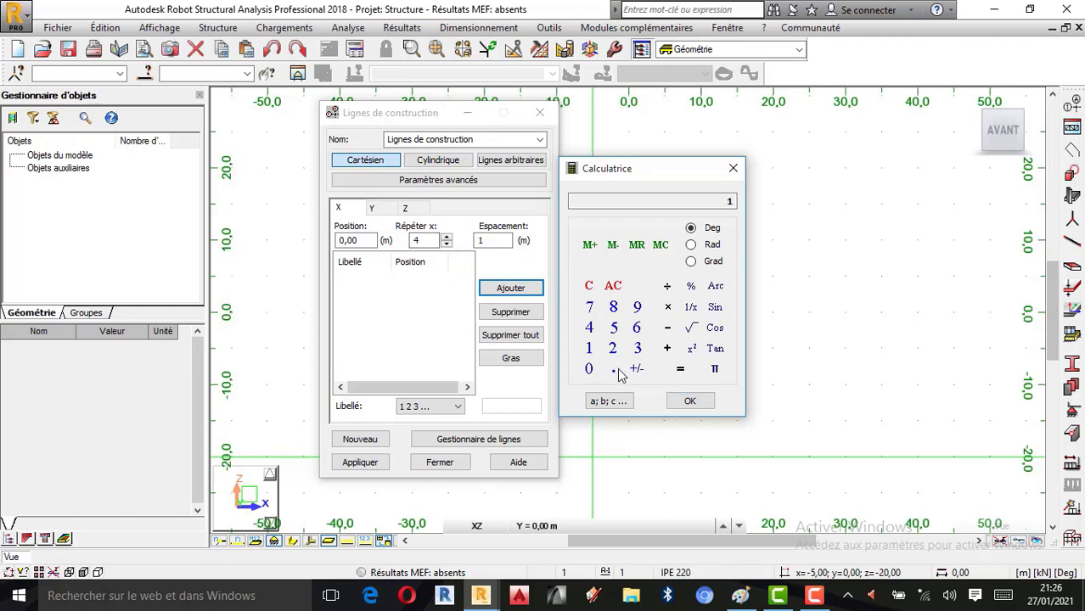
click(618, 372)
click(614, 331)
click(689, 399)
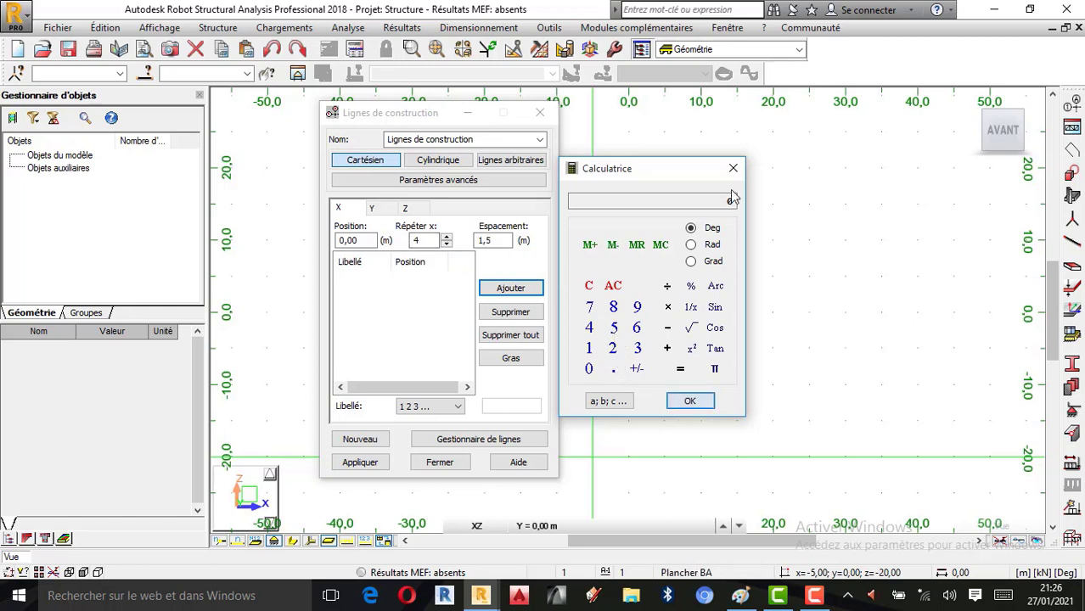
click(733, 168)
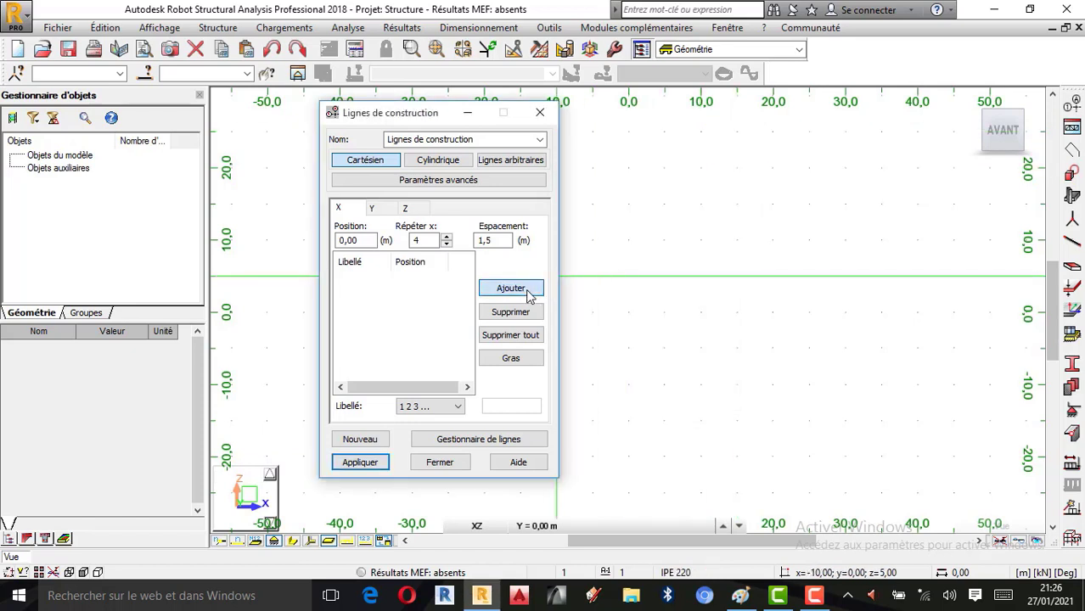
click(510, 289)
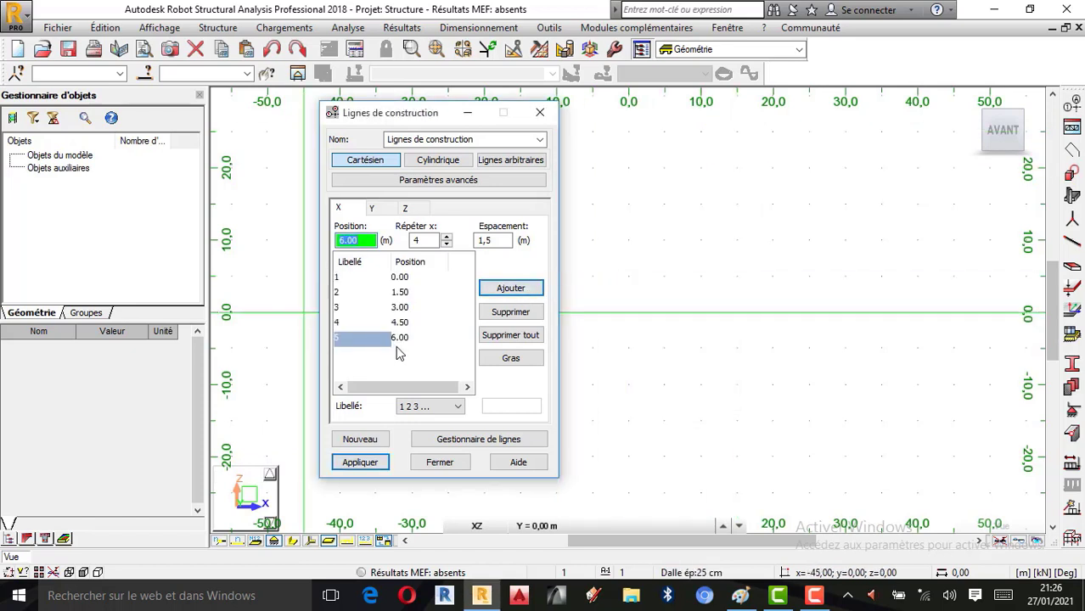
Show the Y construction line settings, and switch to Paint to trace the Y axis label in red.
click(371, 209)
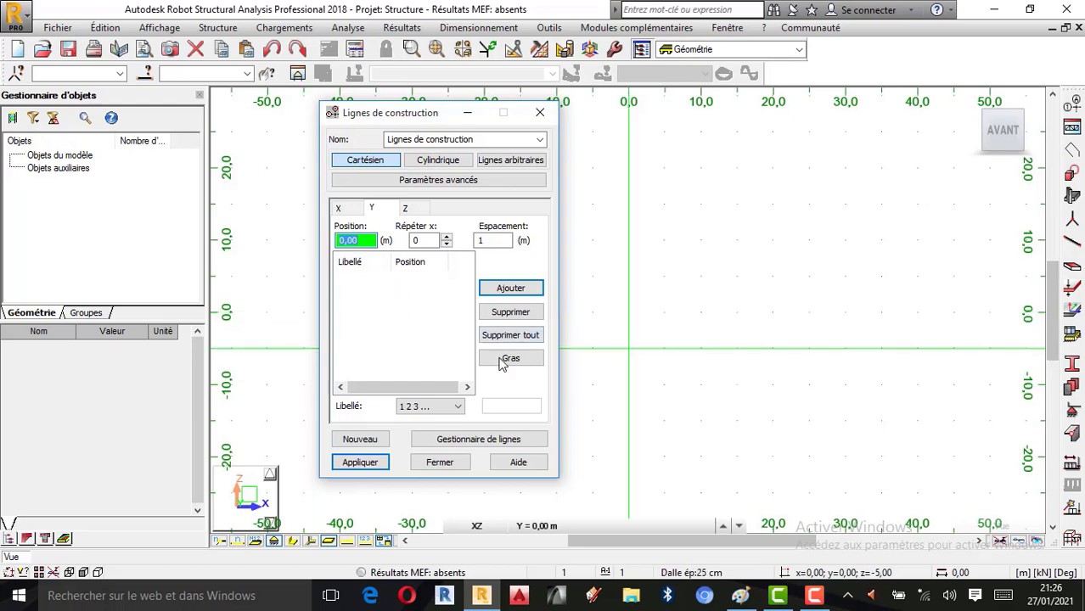
click(740, 596)
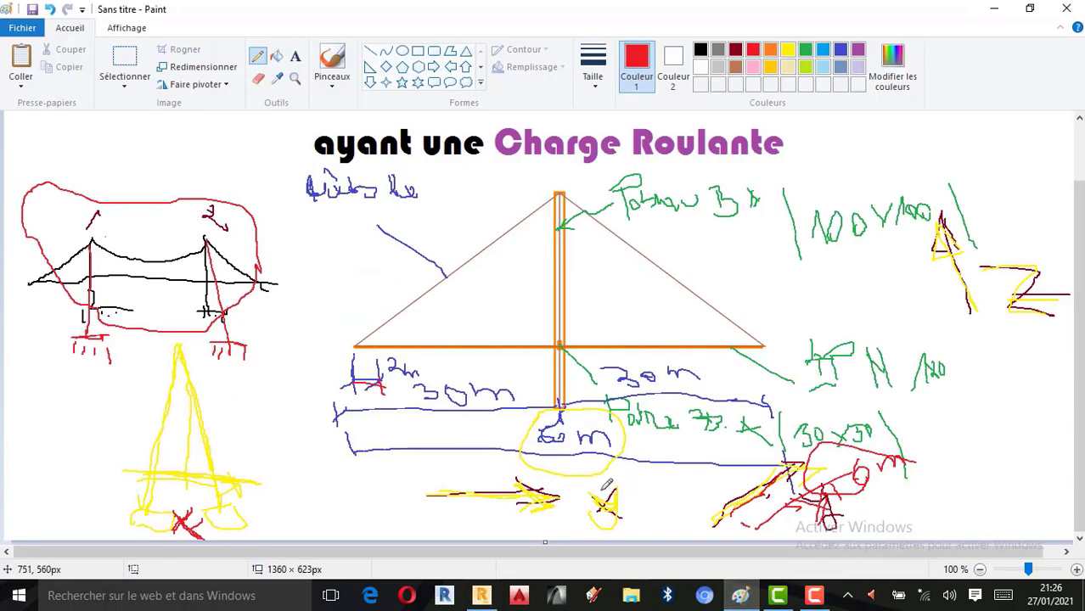
mouse_move(602, 487)
mouse_down()
mouse_move(621, 498)
mouse_move(598, 514)
mouse_move(612, 499)
mouse_up()
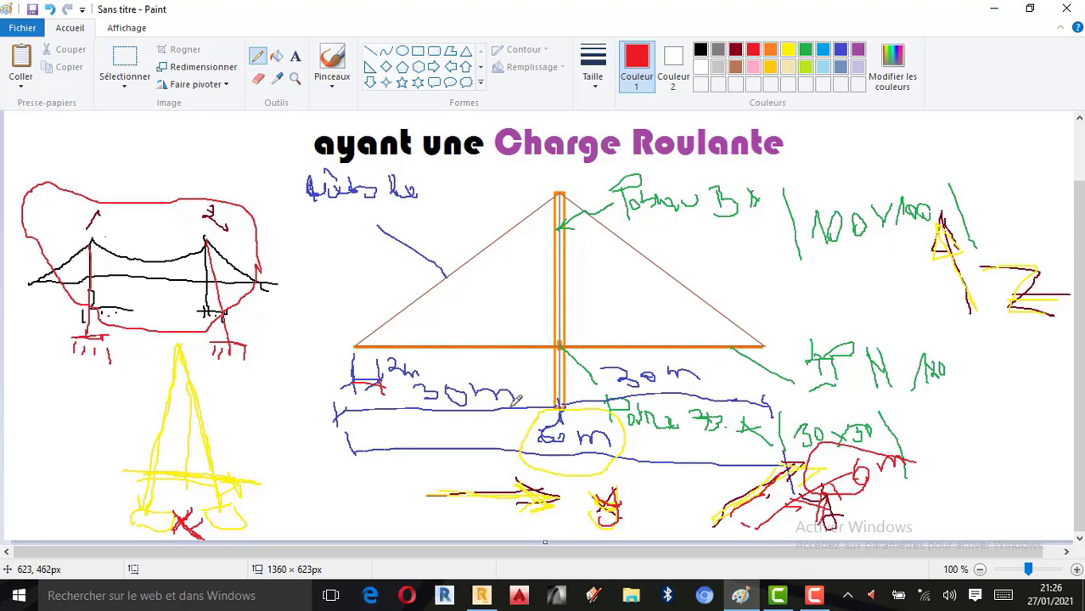
Switch back to Robot Structural Analysis and set the Y line repeat count to 30.
click(481, 595)
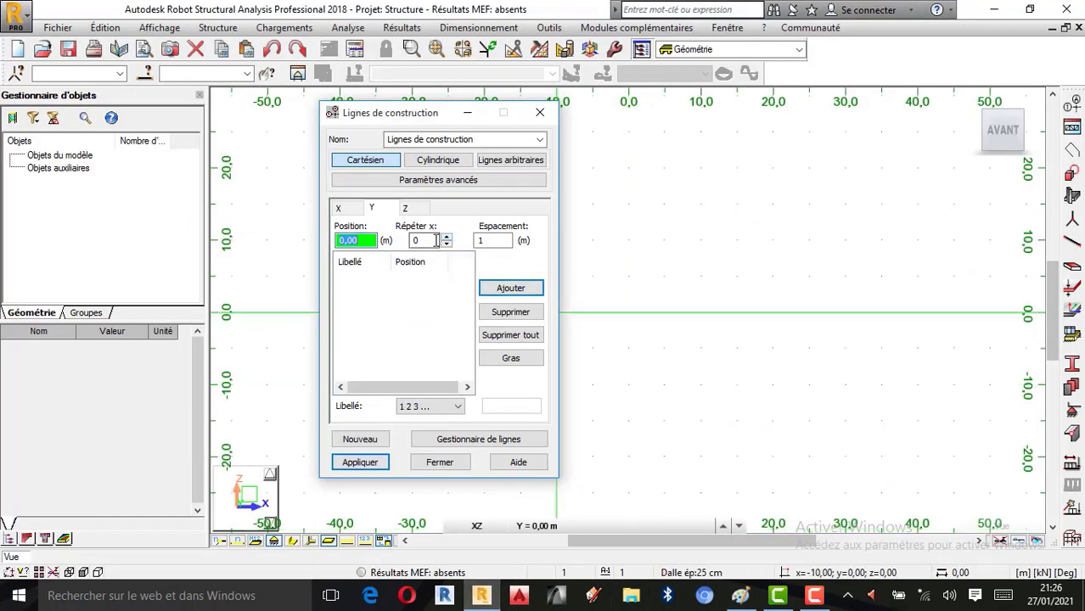
click(418, 241)
text(3)
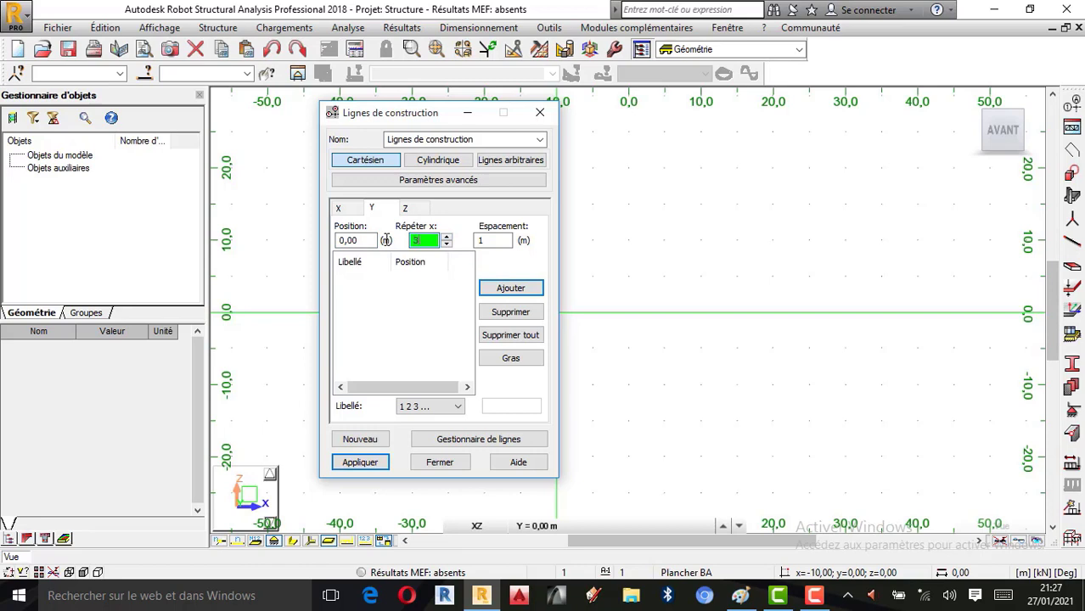
text(0)
double_click(422, 238)
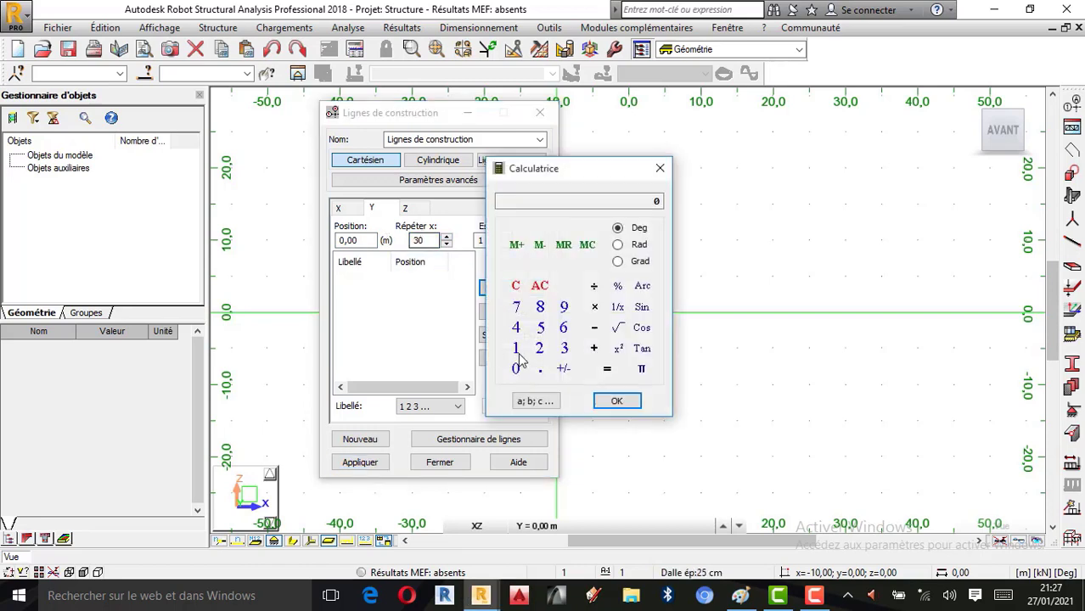
click(551, 433)
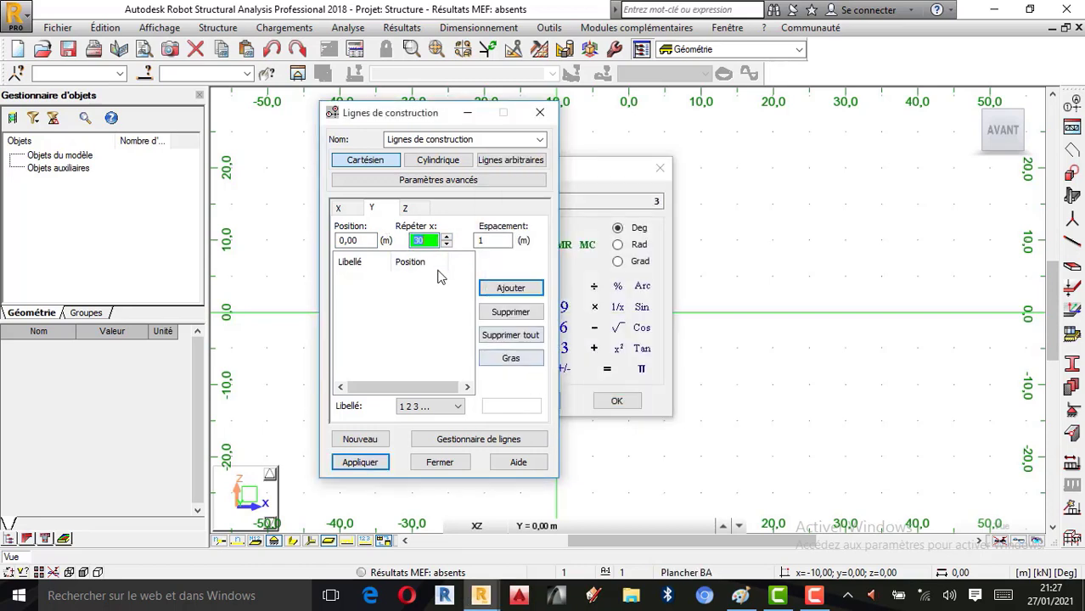
click(583, 285)
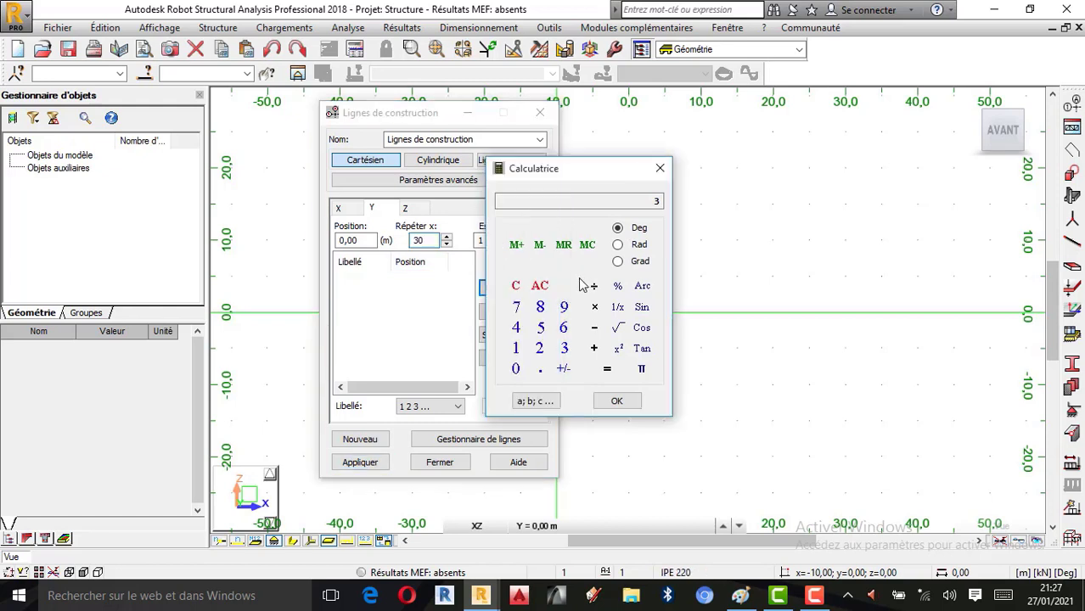
click(563, 350)
click(516, 286)
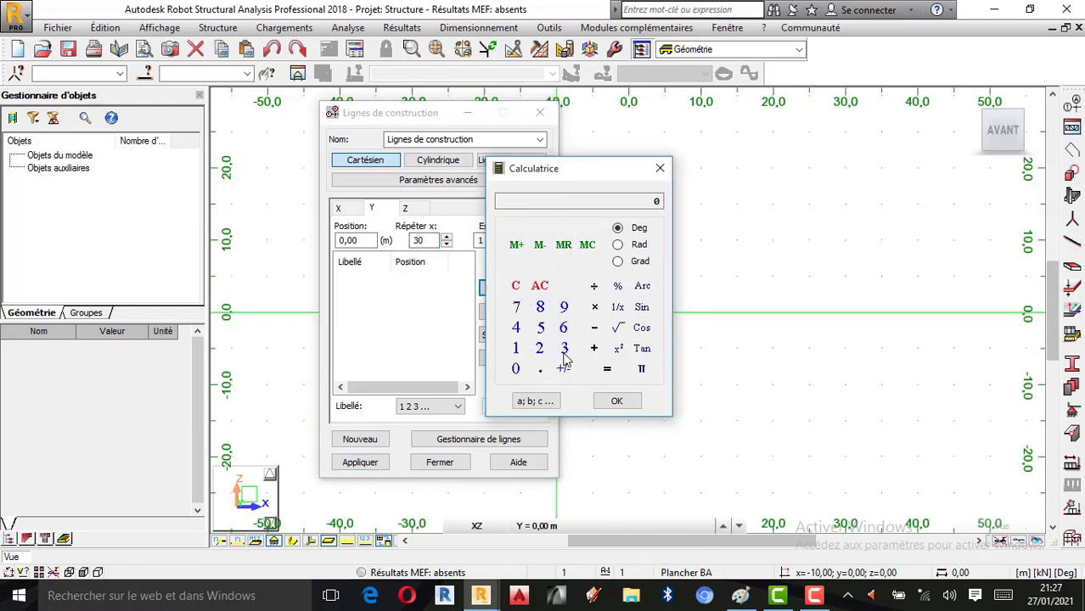
click(565, 350)
click(517, 368)
click(608, 401)
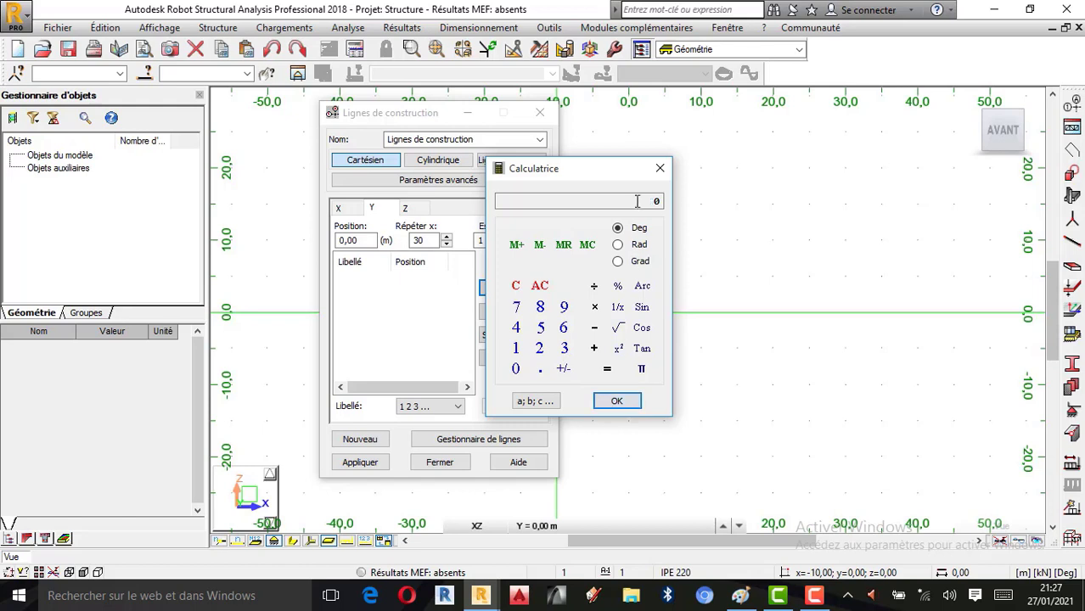
Set the Y spacing to 2 m, add the construction lines, and review the list of positions.
click(496, 241)
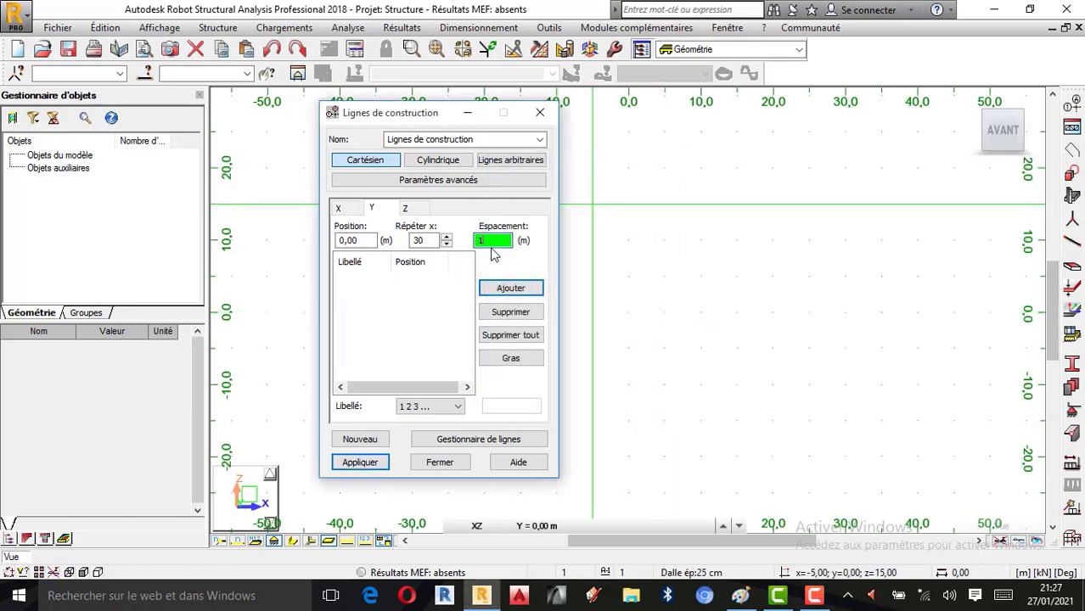
double_click(491, 247)
click(612, 348)
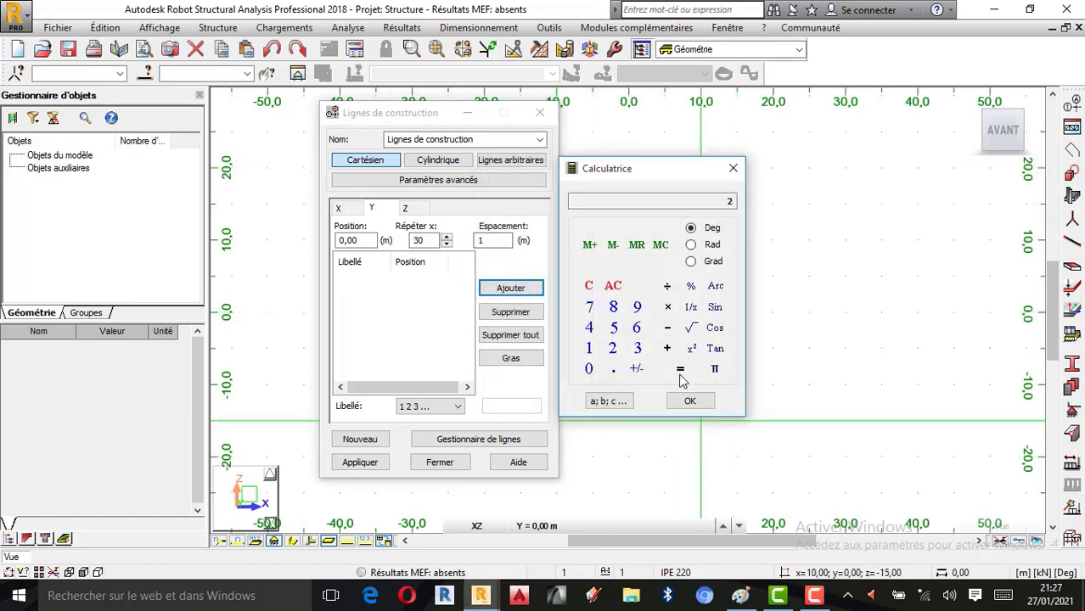
click(689, 399)
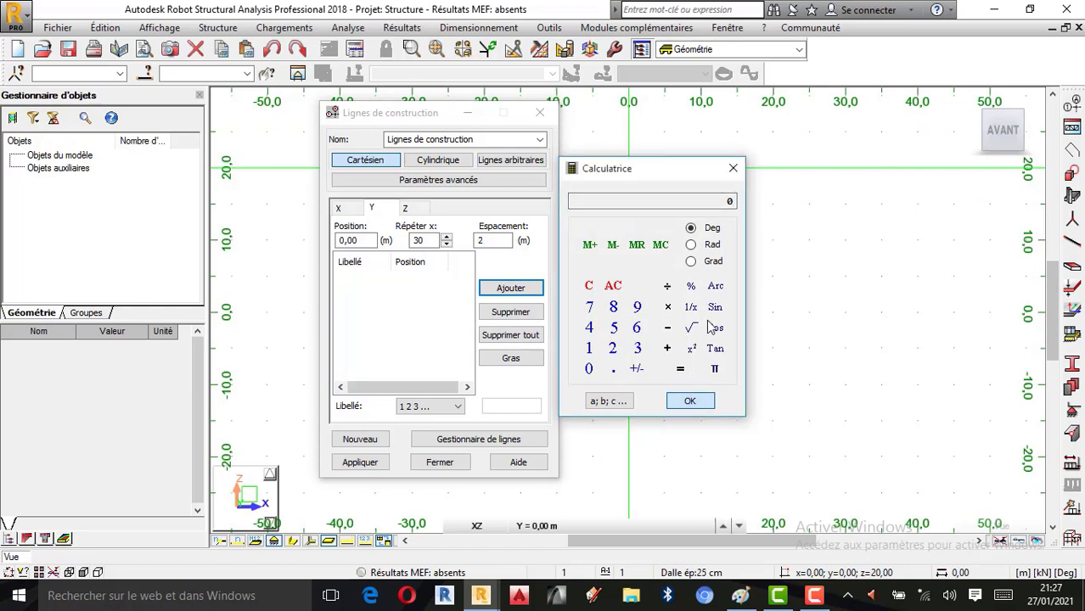
click(732, 168)
click(534, 290)
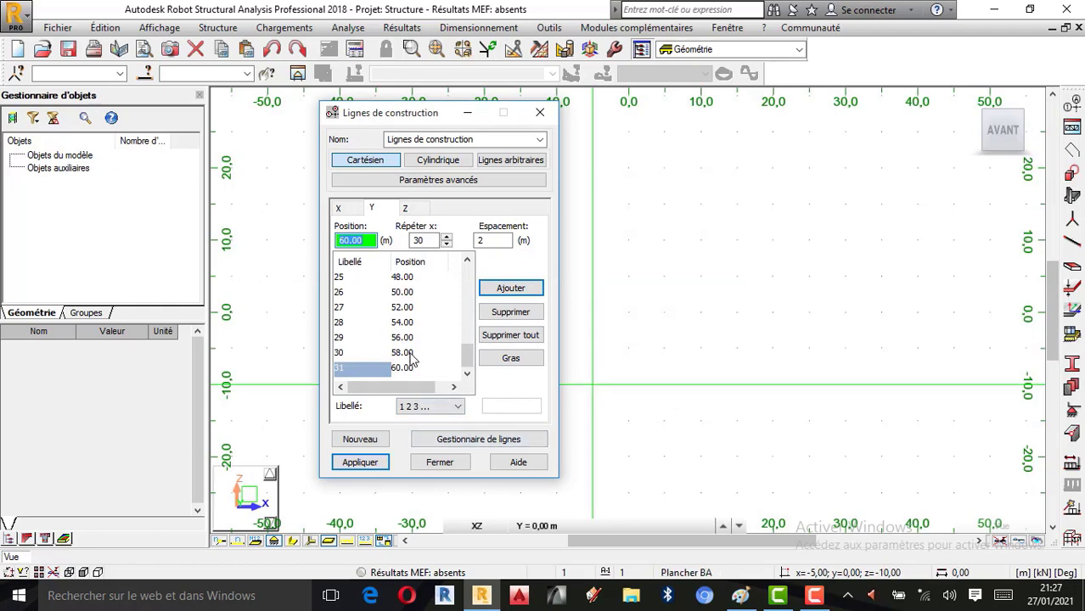
scroll(429, 355, up, 6)
scroll(437, 355, up, 2)
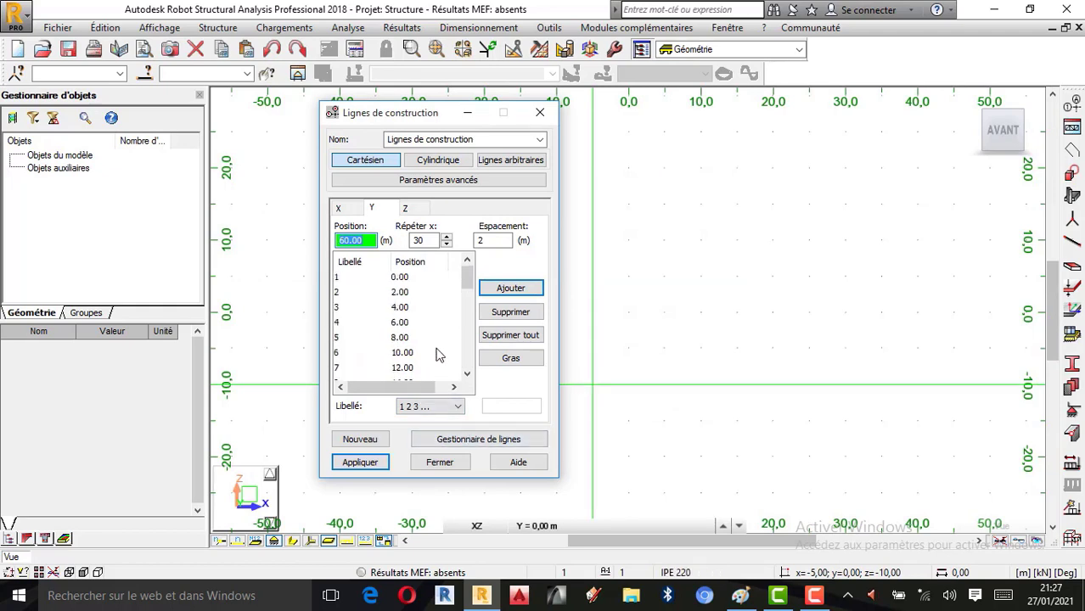
scroll(437, 355, down, 8)
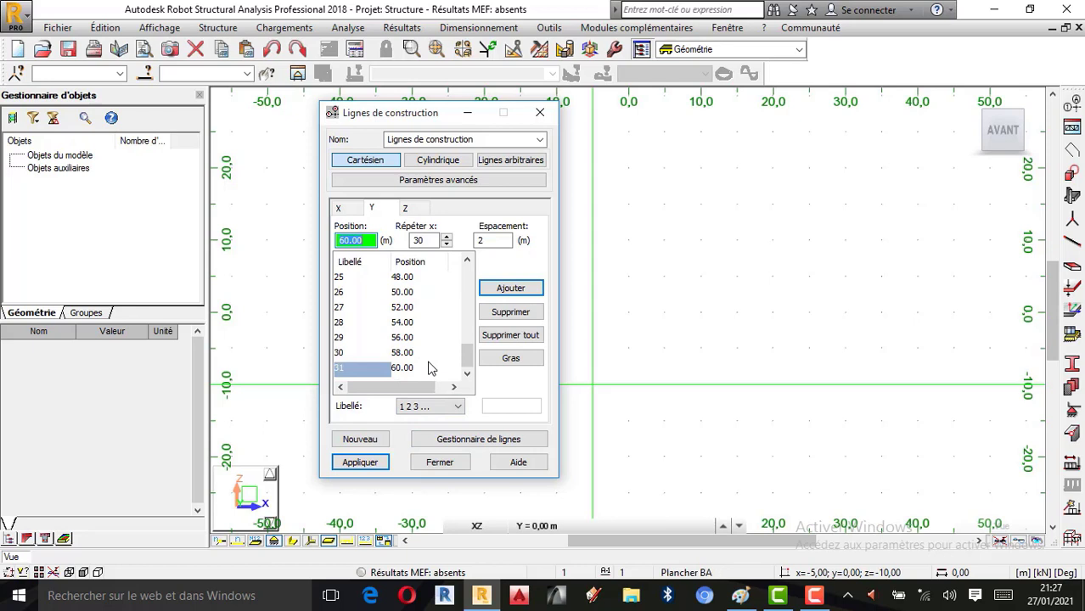
Delete all Y construction lines, reset the start position to 0, and add them again with 30 repeats at 2 m spacing.
click(511, 337)
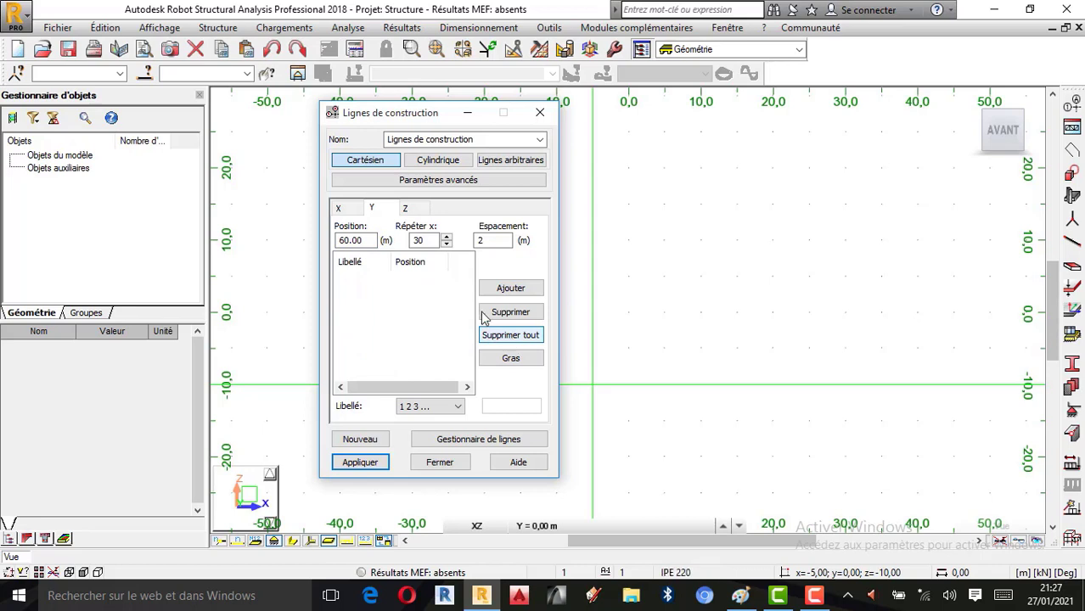
double_click(352, 240)
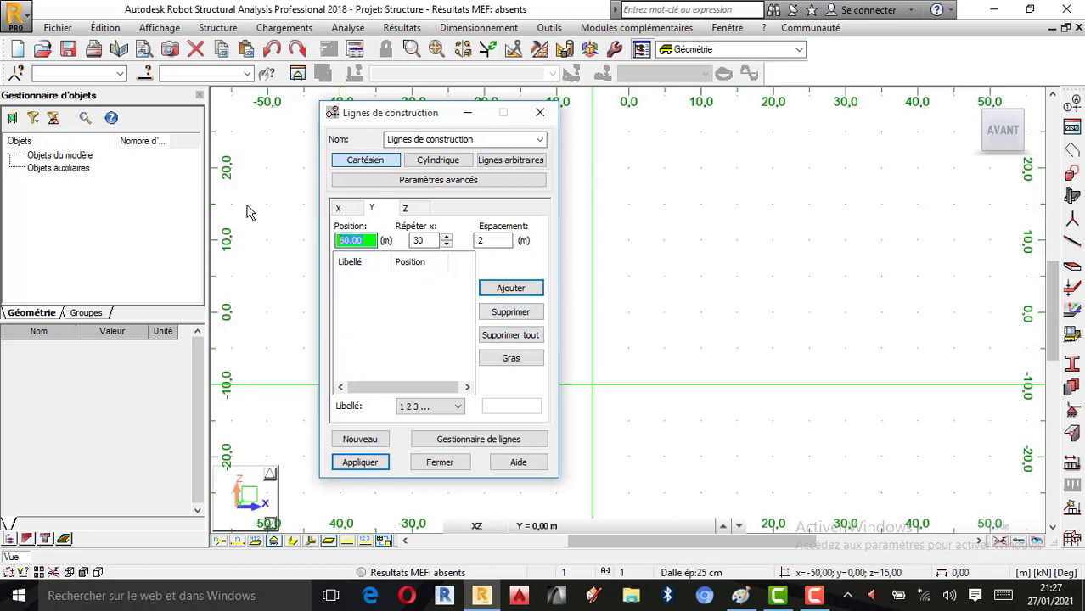
text(0)
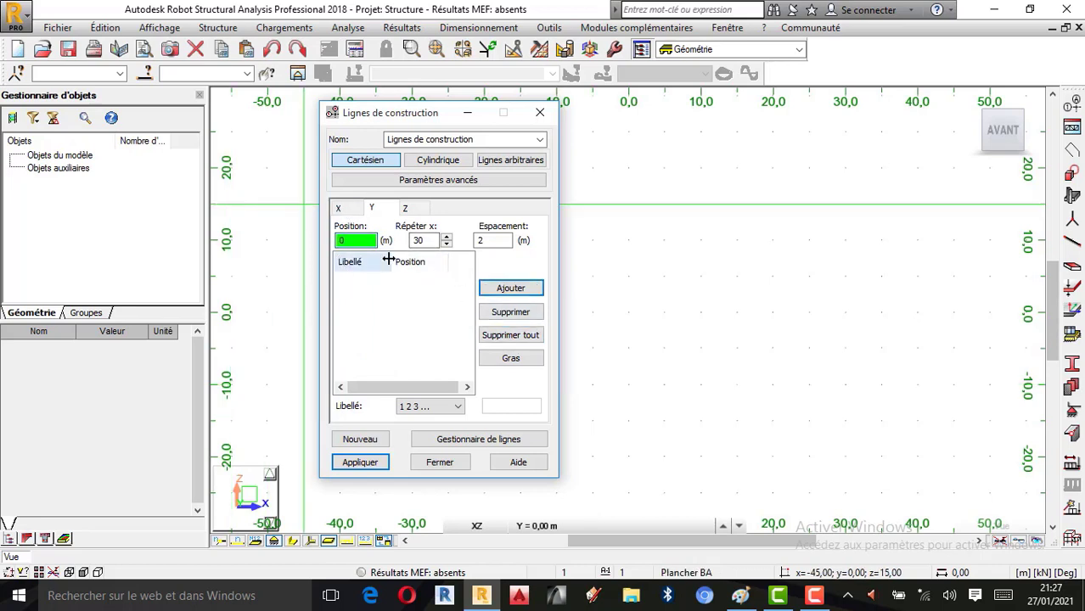
click(422, 246)
click(489, 242)
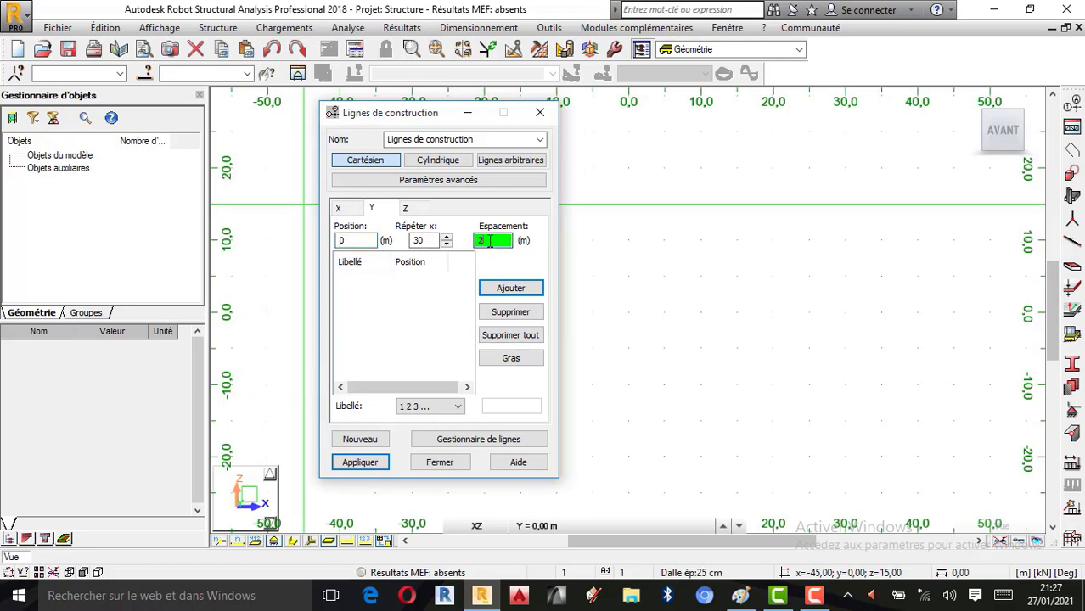
click(510, 289)
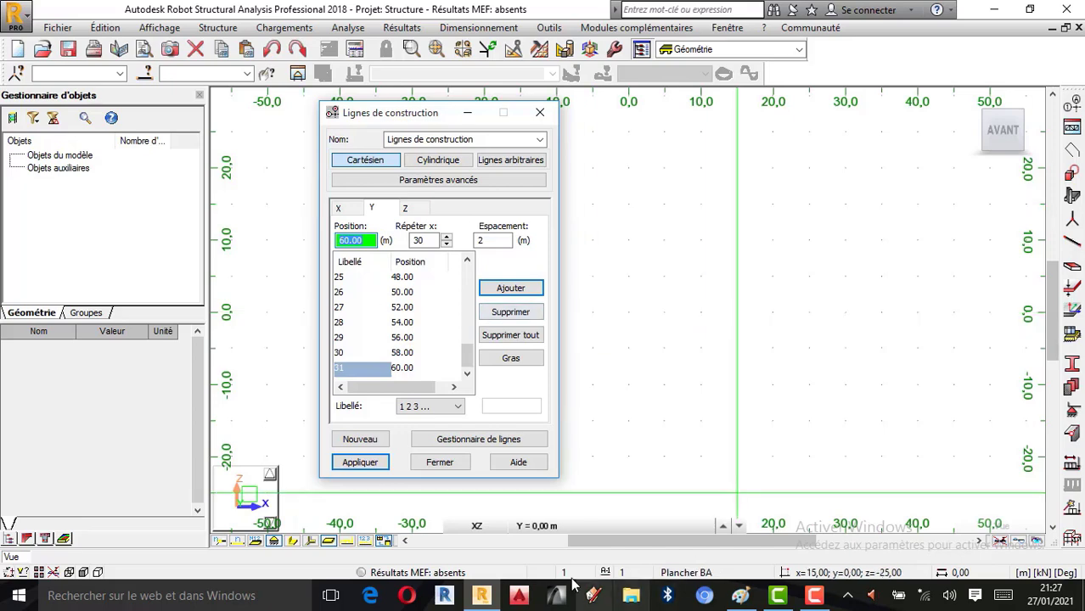
Switch to Paint and circle the 60 m total length in red, with a stroke leading up beside the pylon.
click(737, 598)
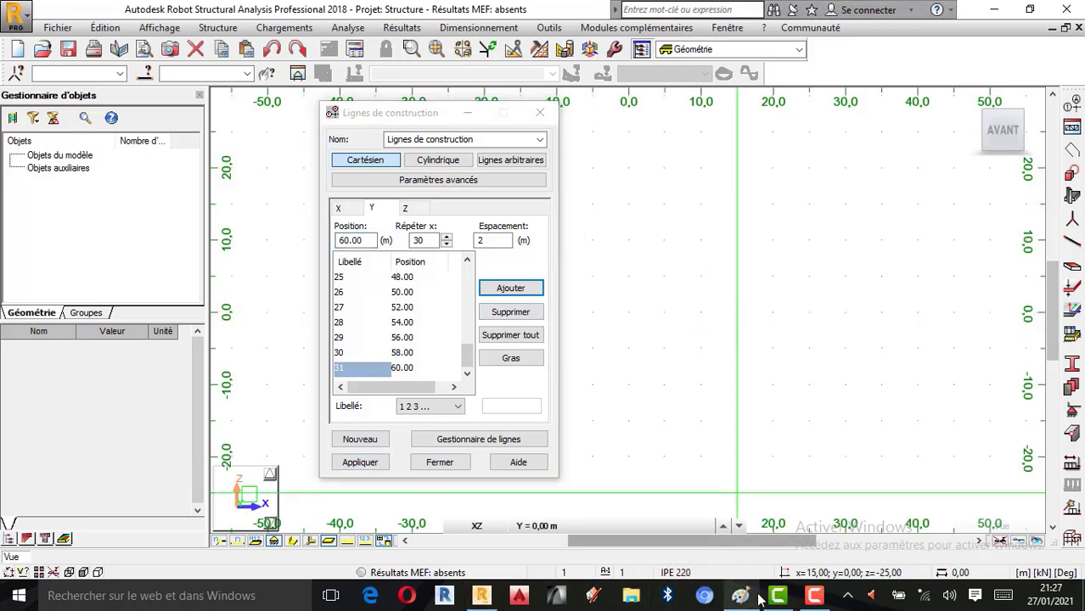
click(710, 556)
mouse_move(556, 411)
mouse_down()
mouse_move(516, 430)
mouse_move(606, 466)
mouse_move(567, 408)
mouse_up()
drag(527, 332, 557, 401)
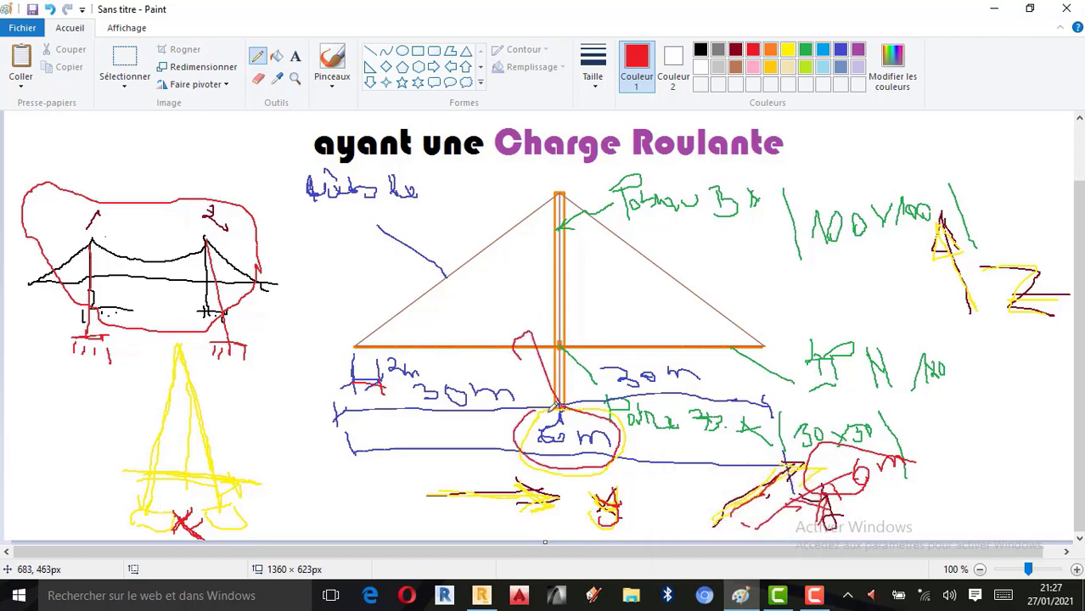
Switch back to Robot Structural Analysis, change the Y line labels to A B C, and review the relabelled list.
click(480, 595)
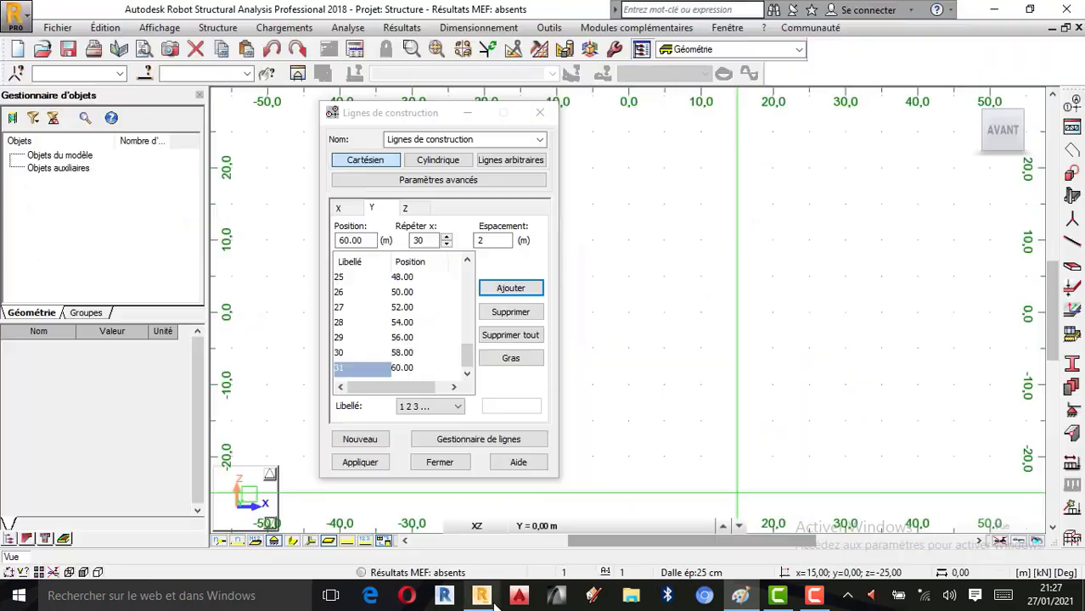
click(430, 405)
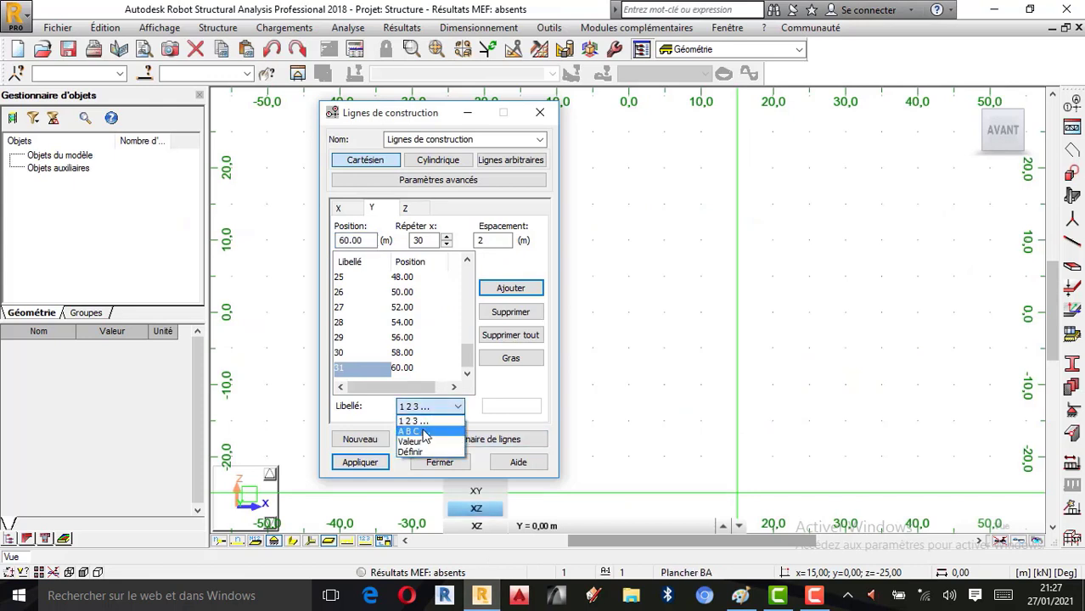
click(426, 428)
scroll(374, 351, up, 8)
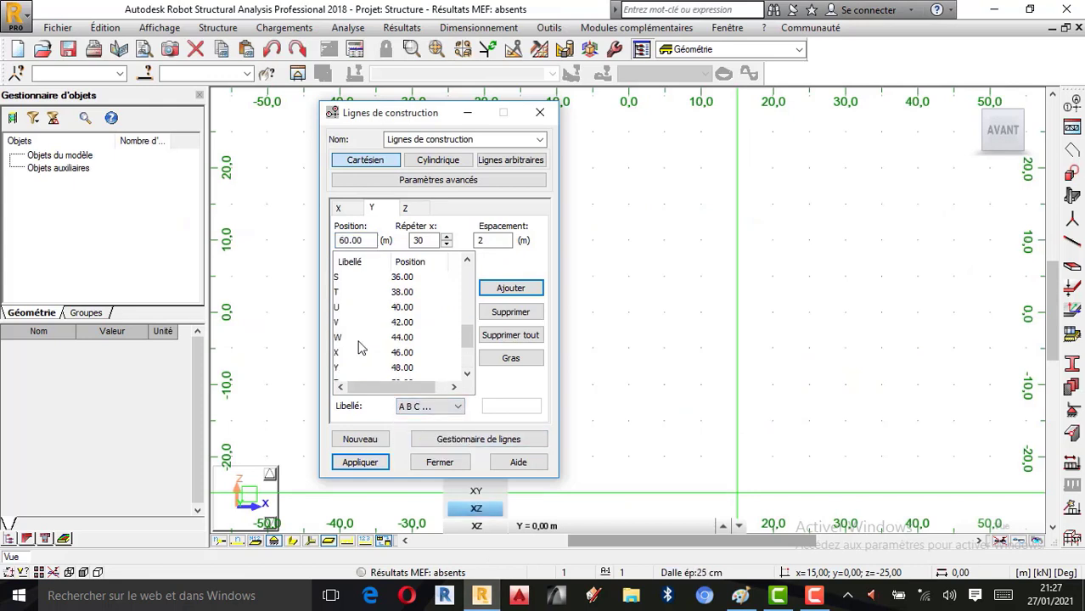
scroll(377, 350, down, 8)
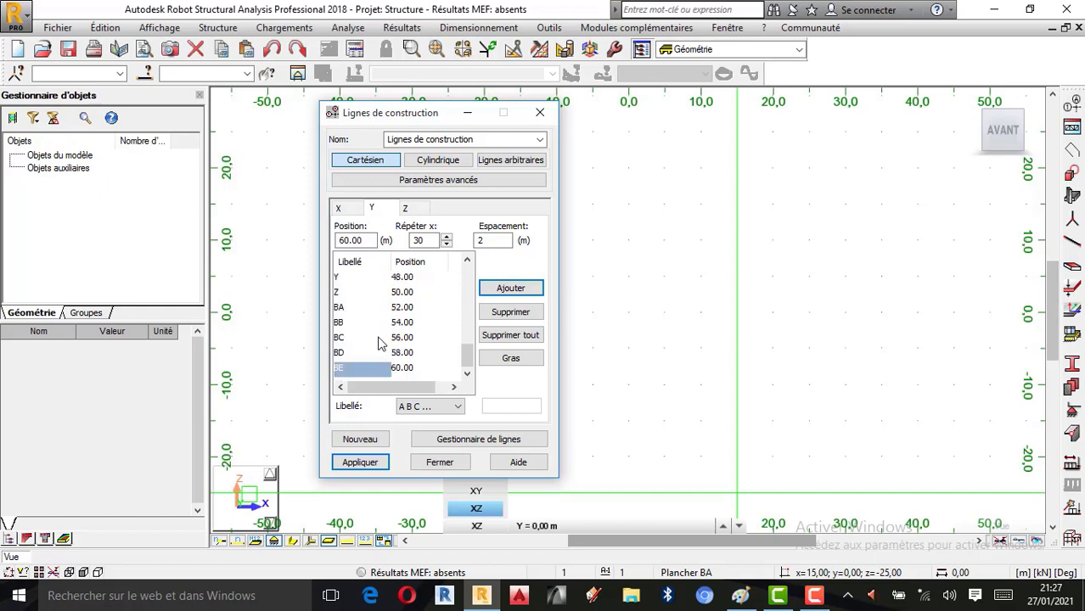
scroll(401, 332, up, 8)
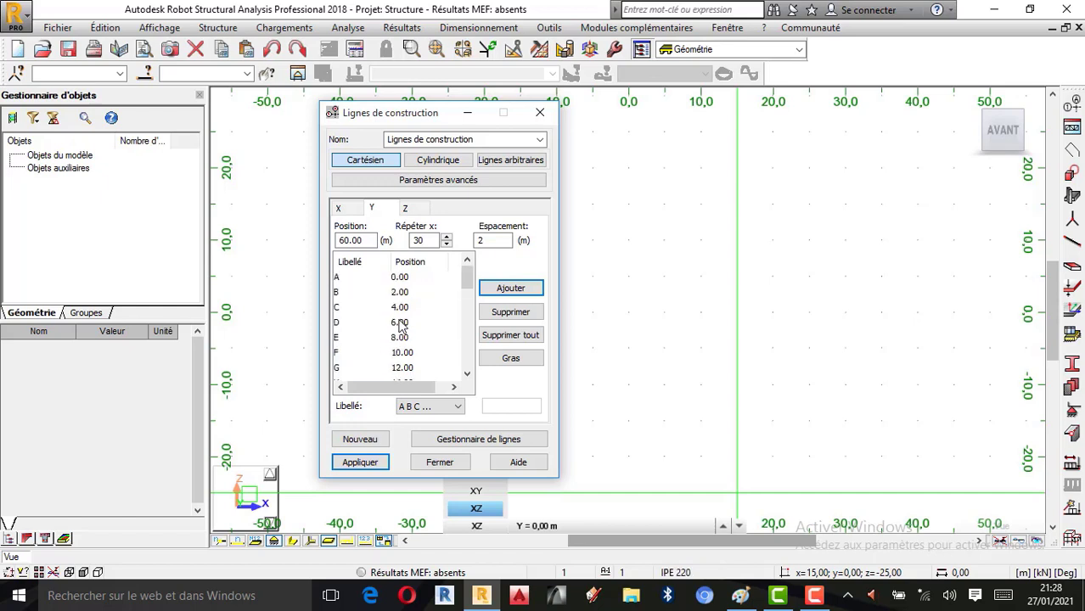
Show the Z construction line settings, and switch to Paint to trace the Z axis arrow in red.
click(416, 210)
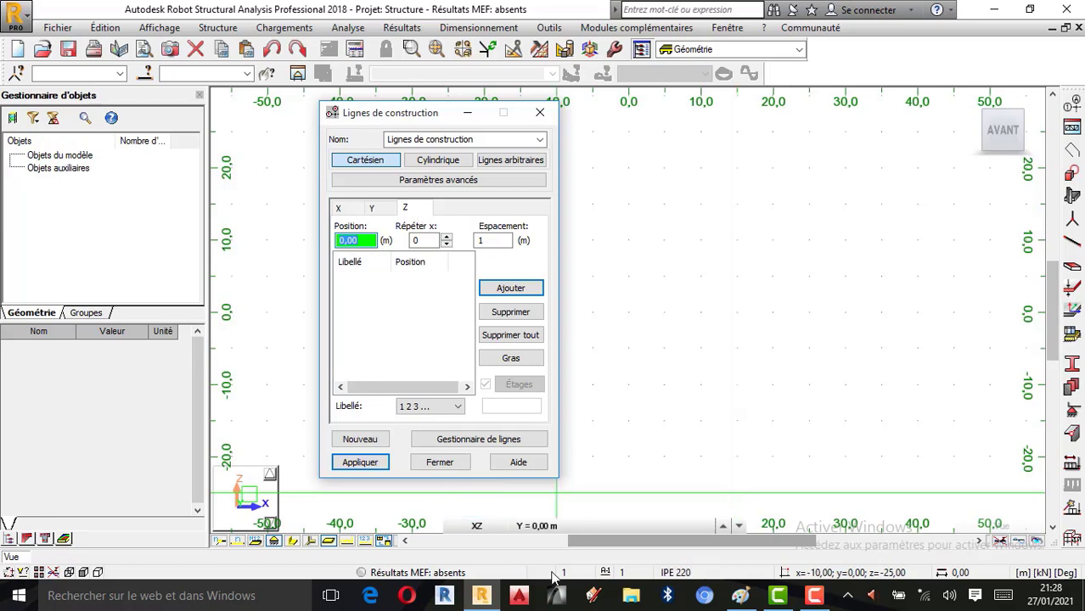
click(740, 596)
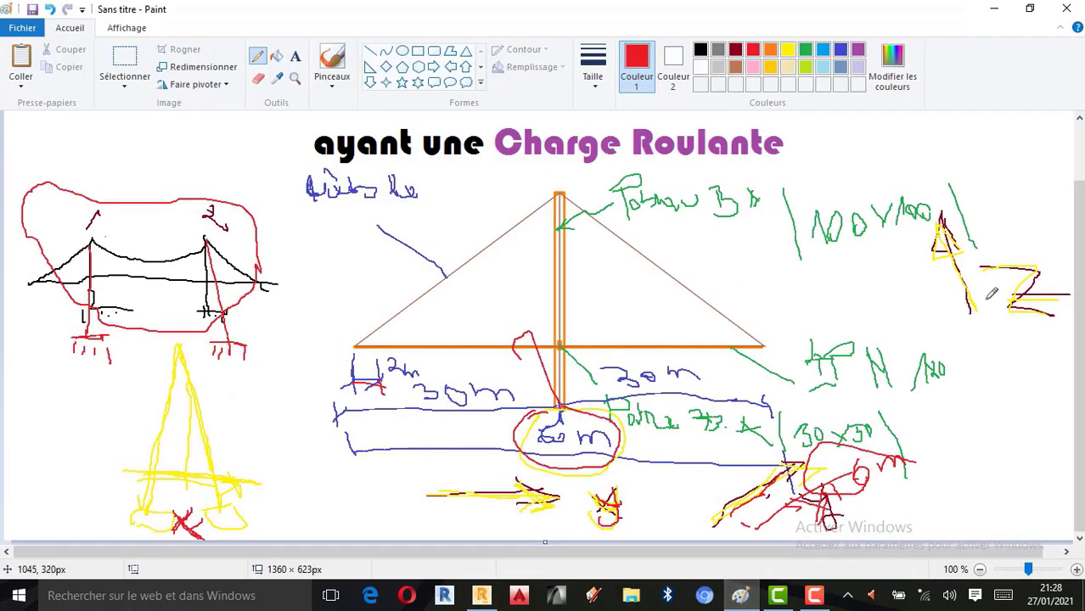
drag(952, 223, 973, 294)
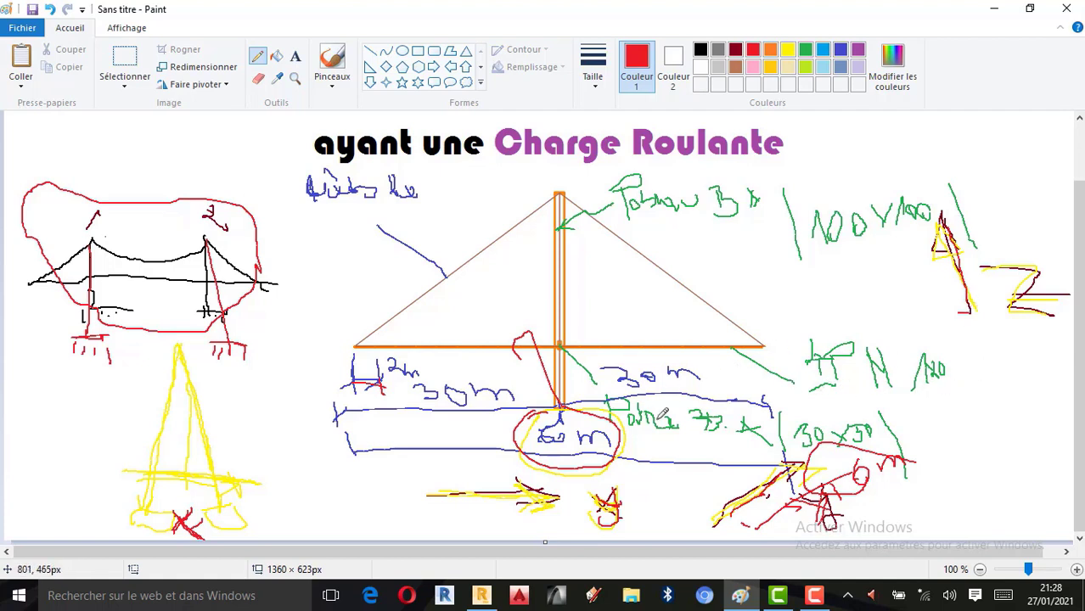
Draw a red height dimension between the pylon base and the deck level, and label it 6 m.
drag(582, 405, 962, 424)
mouse_move(783, 345)
mouse_down()
mouse_move(953, 349)
mouse_move(976, 454)
mouse_up()
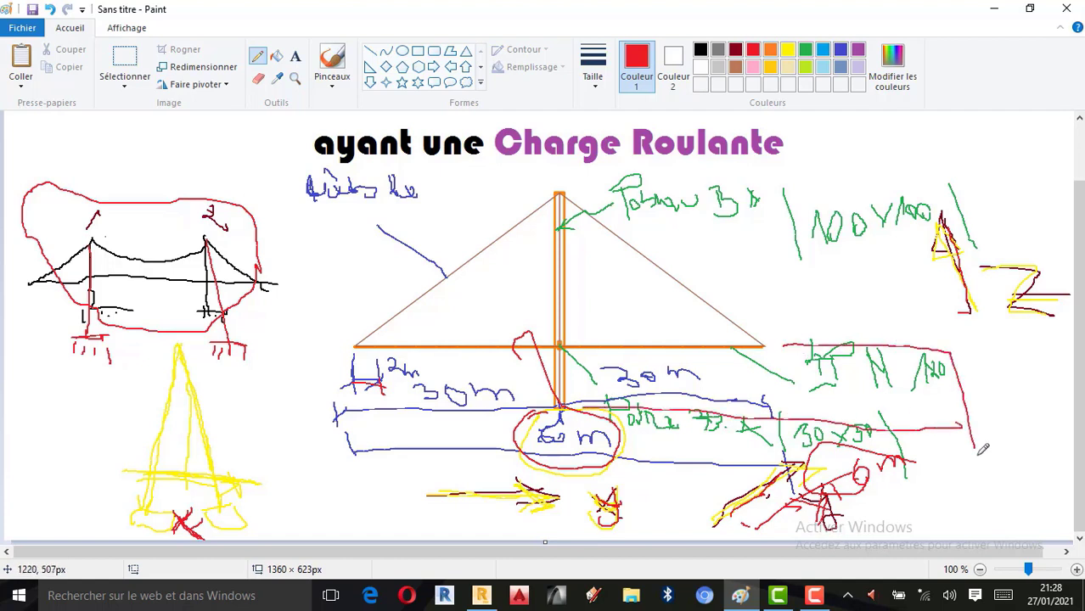
drag(961, 344, 958, 365)
drag(955, 420, 954, 443)
mouse_move(1000, 377)
mouse_down()
mouse_move(997, 399)
mouse_move(1023, 394)
mouse_up()
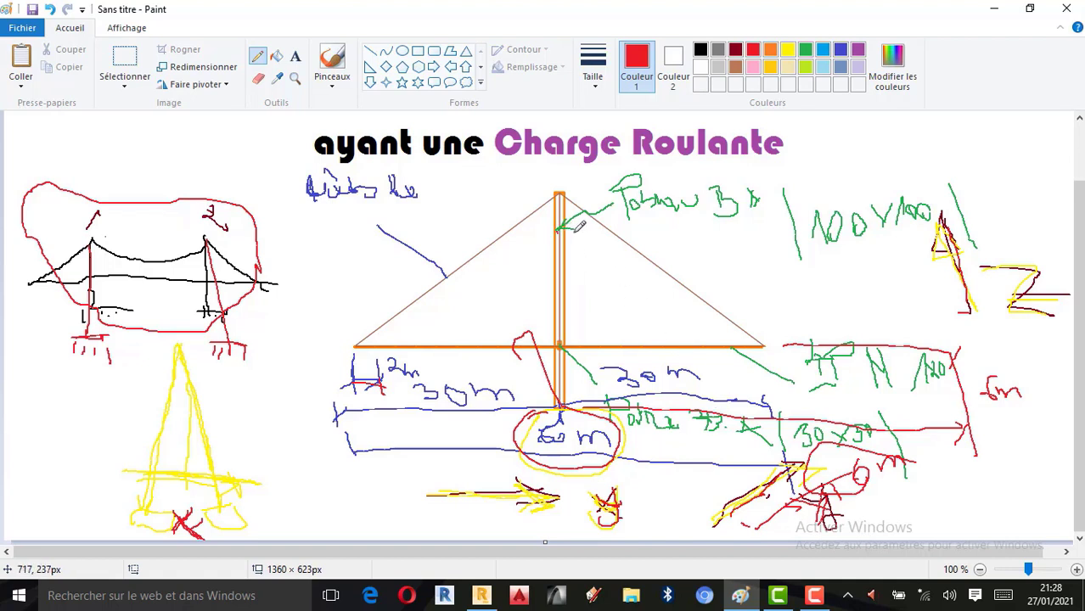
Draw red extension and dimension lines for the pylon section above the deck, and label the height 13 m.
mouse_move(572, 230)
mouse_down()
mouse_move(651, 222)
mouse_move(752, 115)
mouse_move(831, 112)
mouse_up()
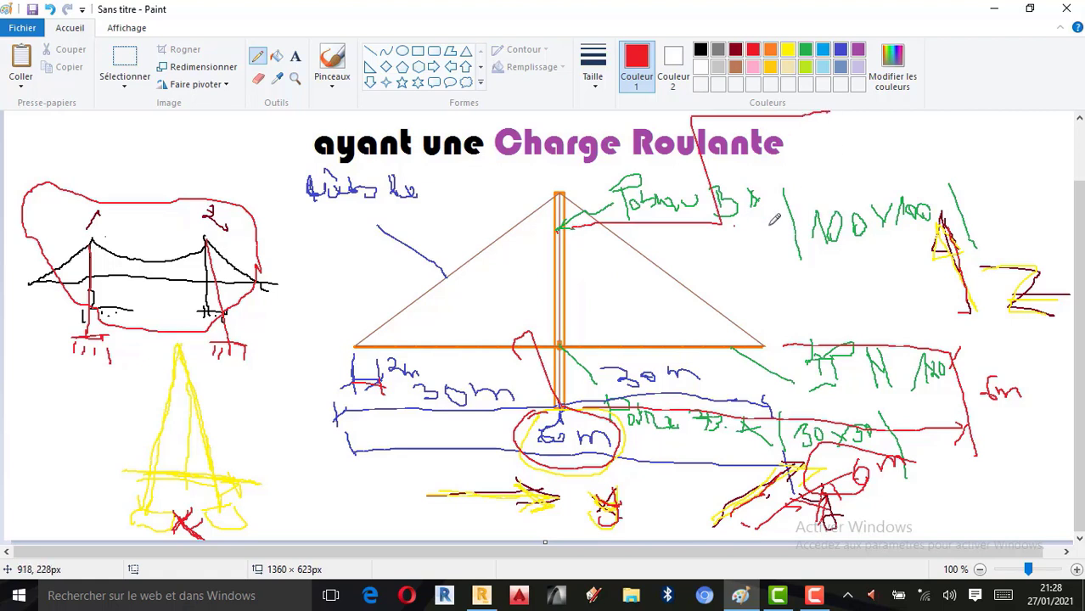
mouse_move(734, 226)
mouse_down()
mouse_move(795, 225)
mouse_move(855, 324)
mouse_up()
drag(883, 289, 925, 295)
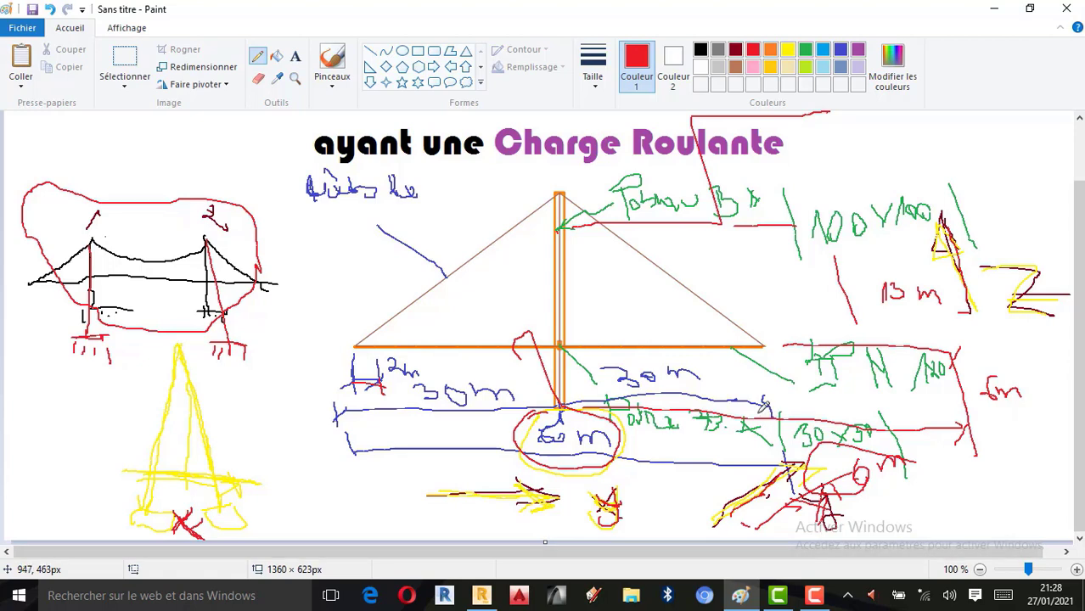
Switch to Robot Structural Analysis and add Z construction lines from 0.00 with one repetition at 6 m spacing.
click(480, 596)
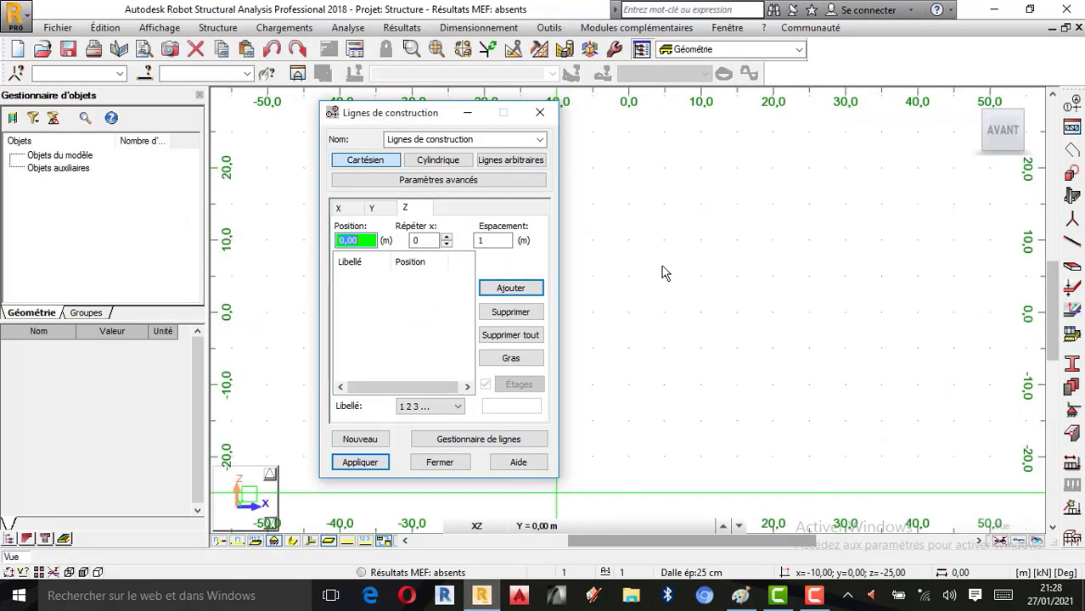
click(447, 238)
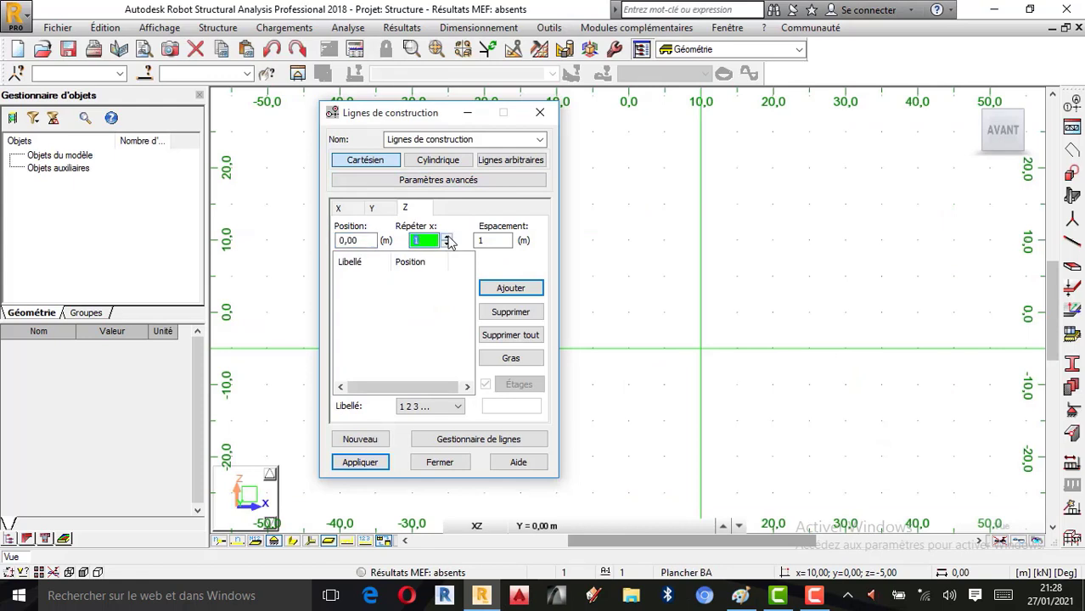
double_click(508, 241)
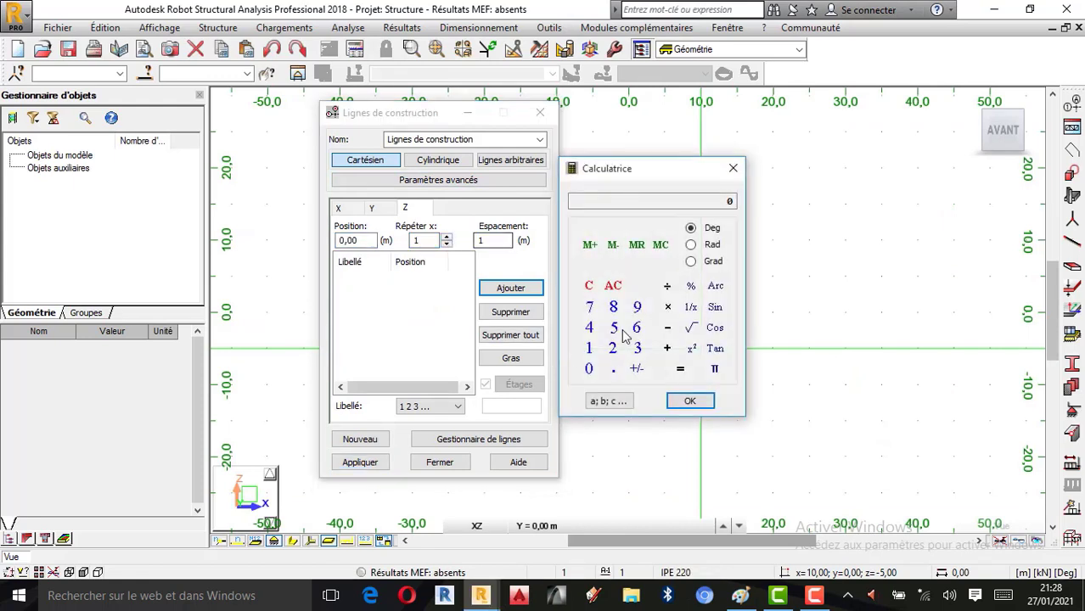
click(637, 327)
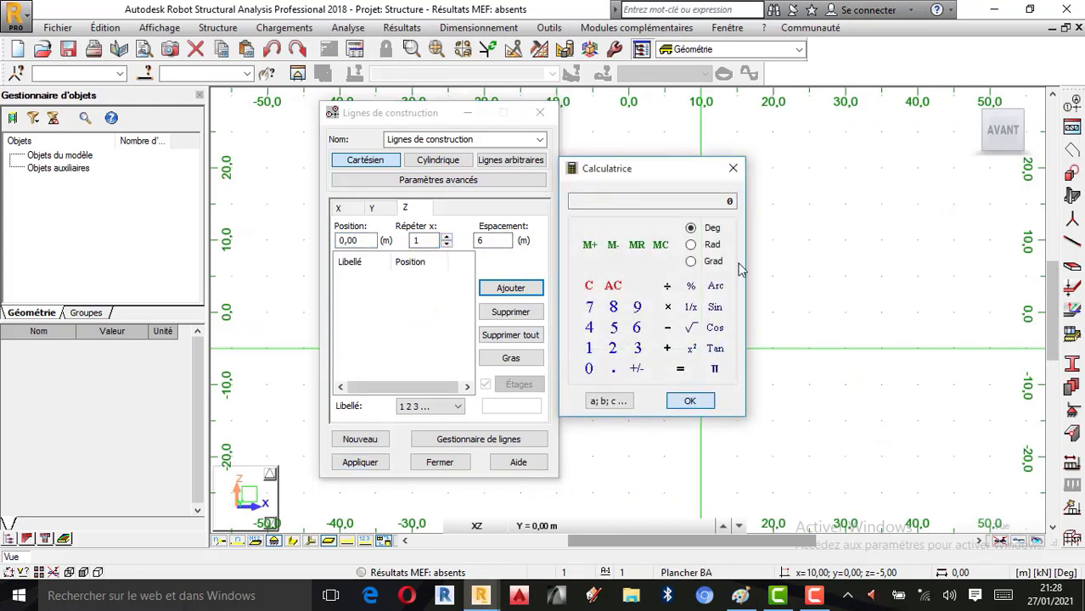
click(733, 168)
click(520, 290)
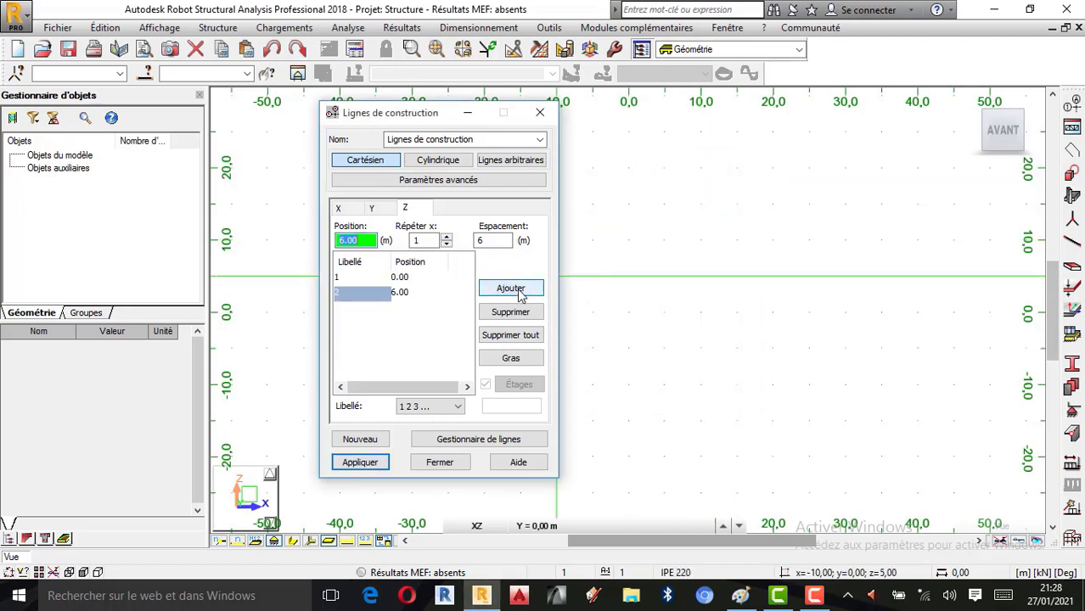
Set the Z line spacing to 13 m and add one more line at position 19.00.
double_click(500, 241)
click(588, 348)
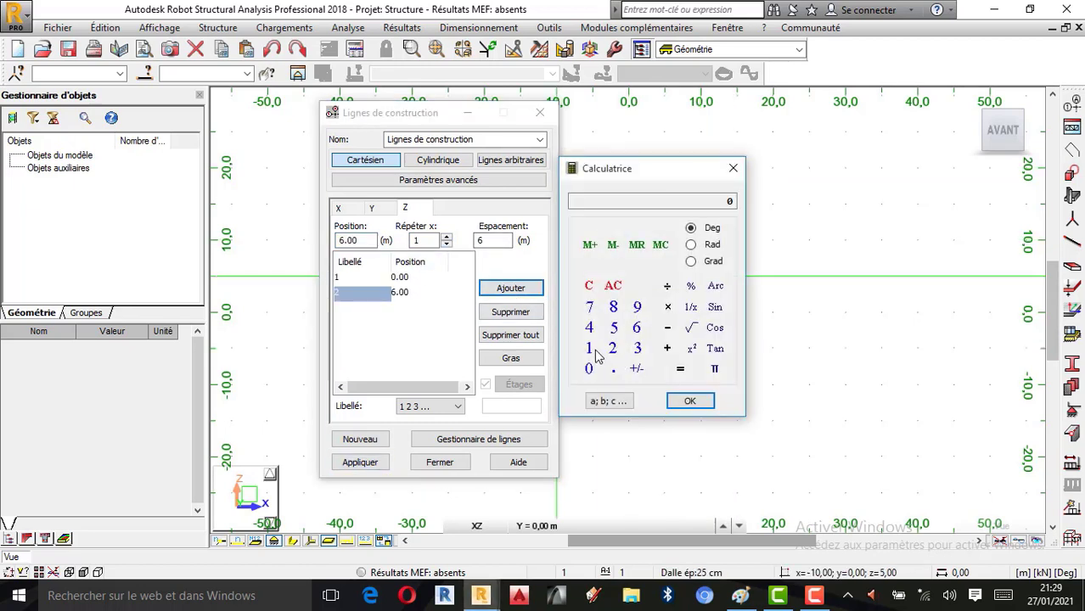
click(637, 348)
click(588, 369)
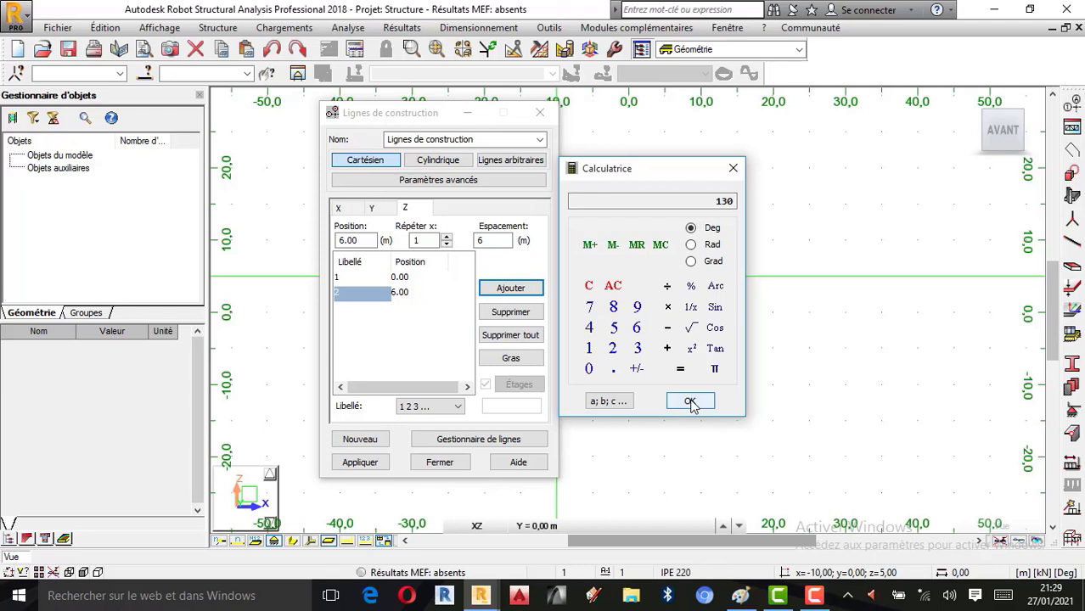
click(590, 288)
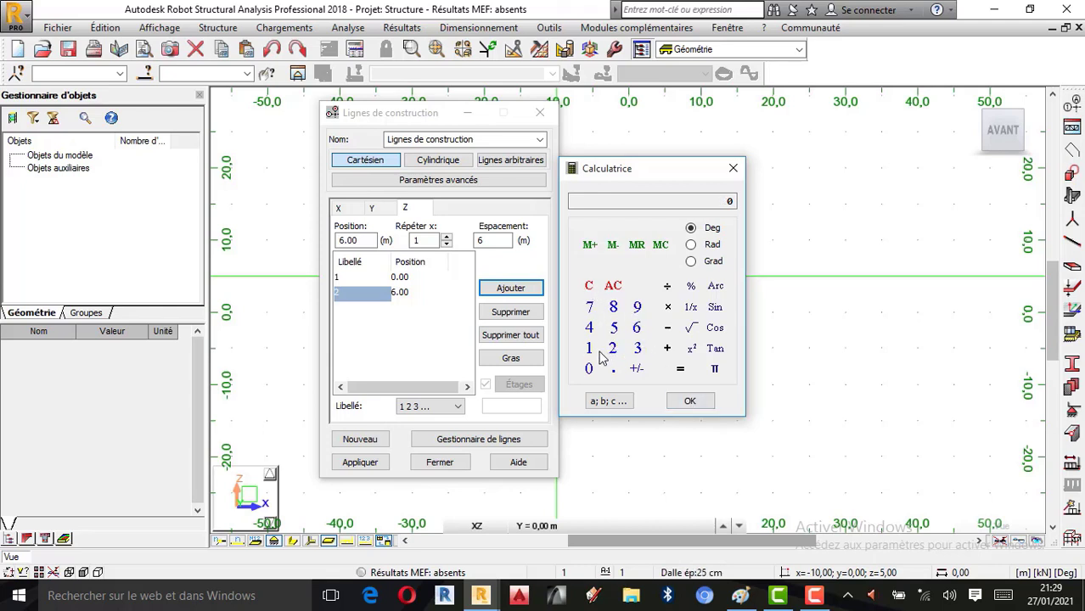
click(639, 350)
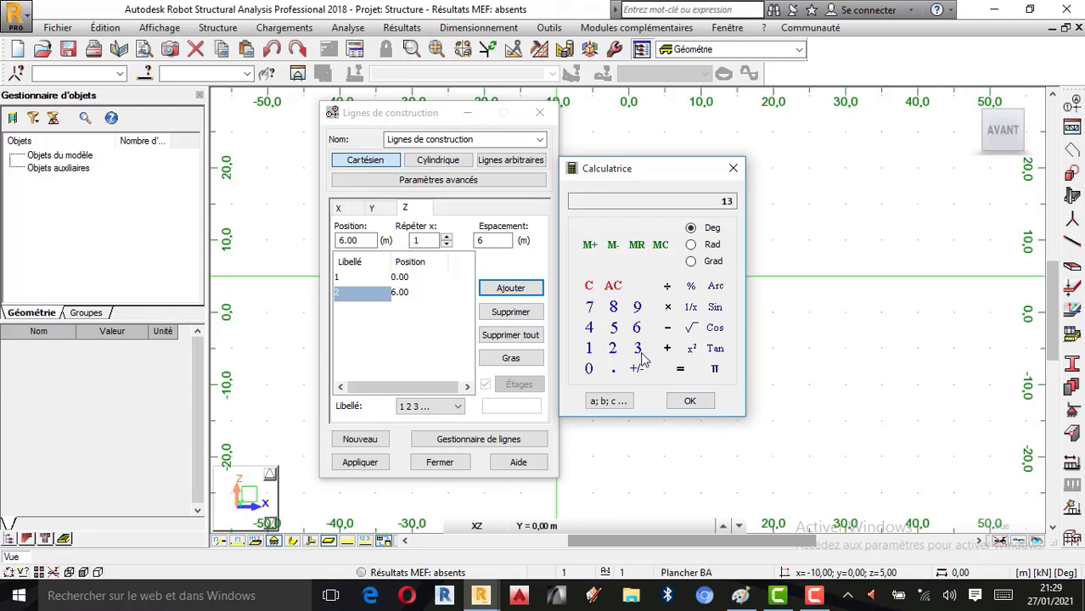
click(690, 401)
click(511, 288)
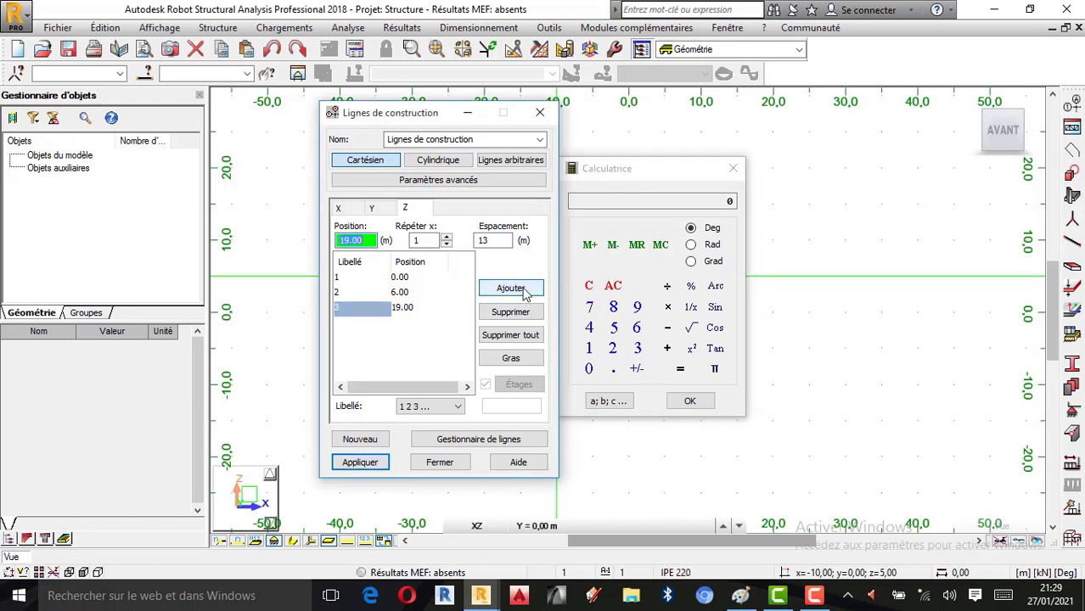
Switch to Paint, write the 0.5 cable spacing in red near the pylon top, and draw red level lines there.
click(740, 595)
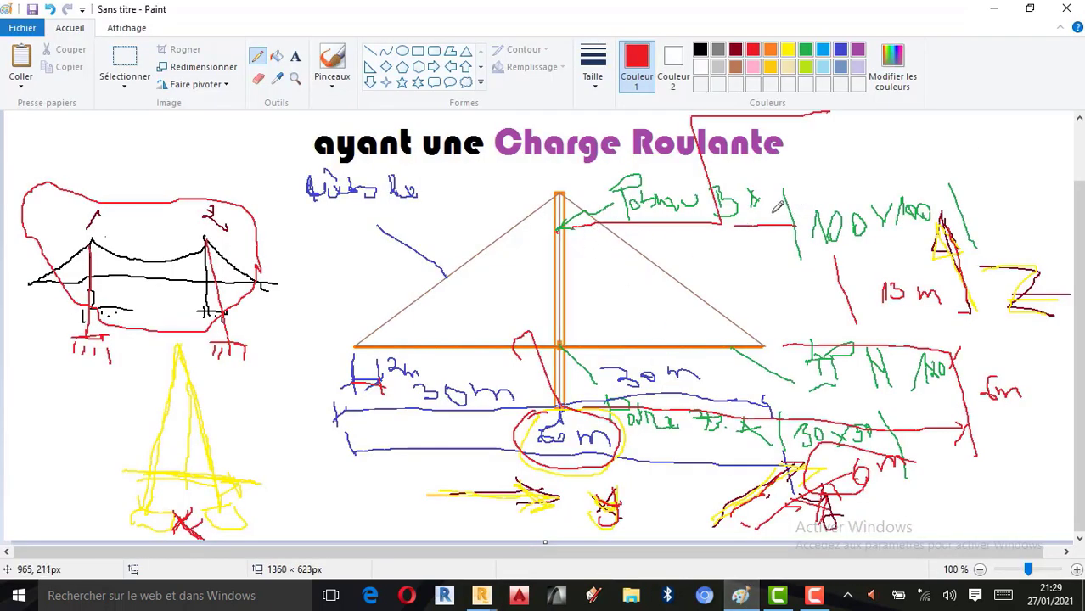
drag(766, 205, 796, 218)
drag(838, 181, 905, 158)
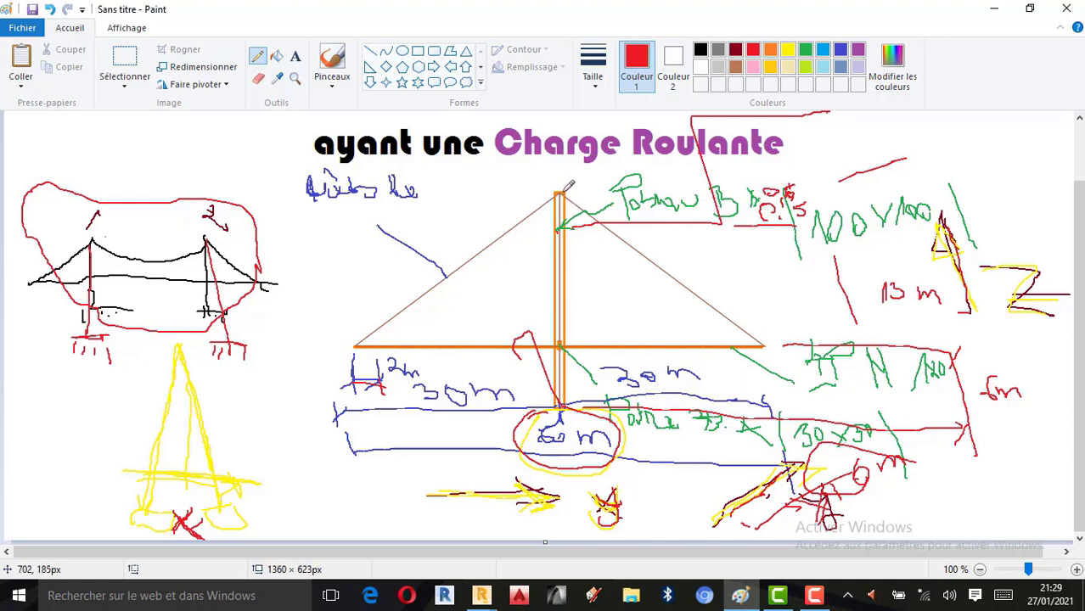
drag(581, 182, 778, 168)
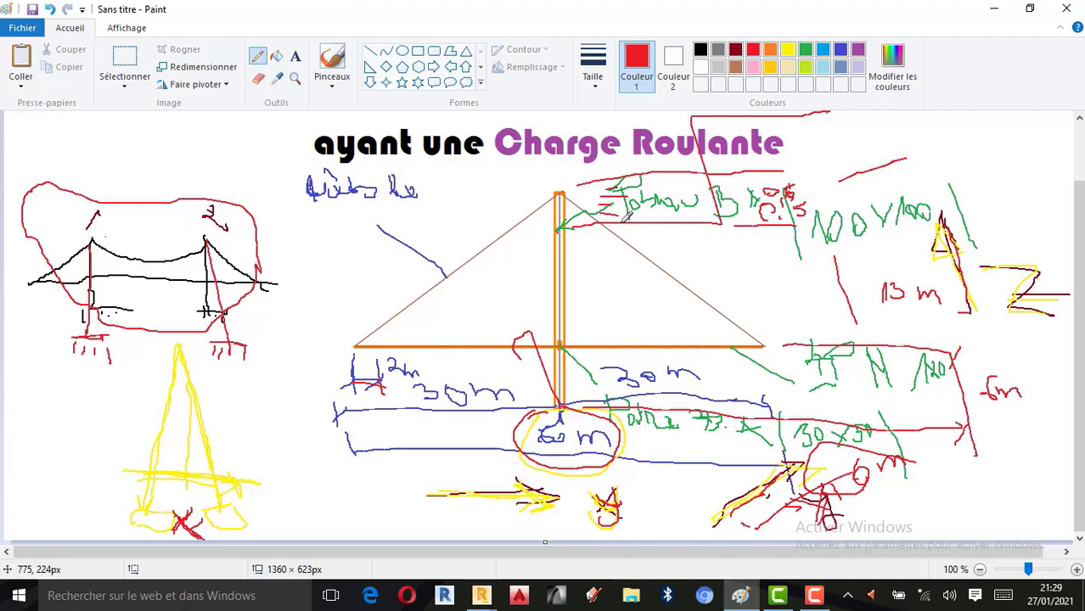
Back in Robot Structural Analysis, add Z lines above 19.00 with four repetitions at 0.5 m spacing.
mouse_move(481, 595)
click(558, 534)
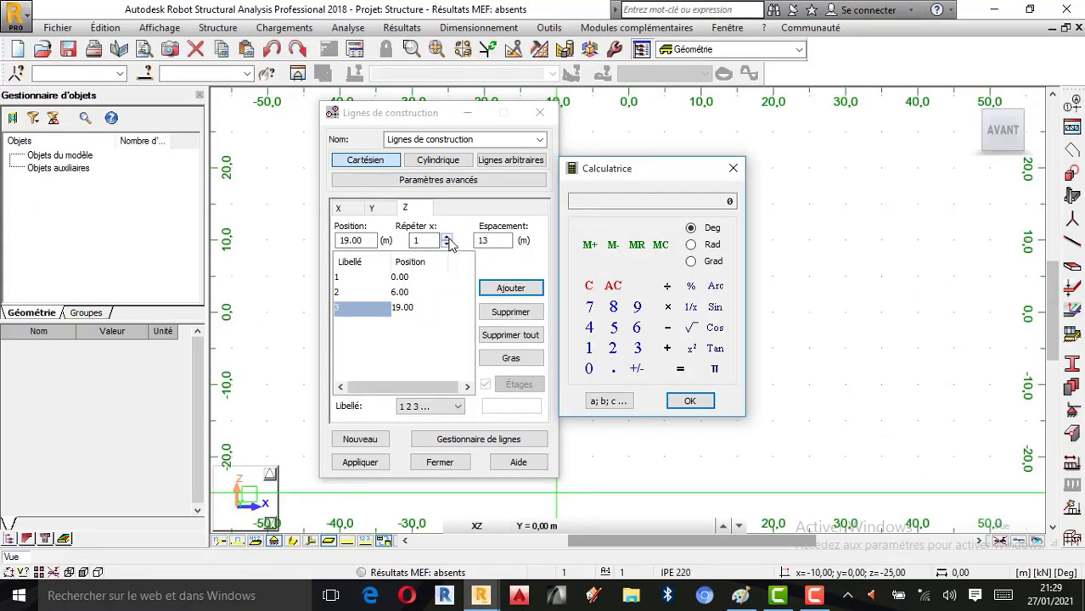
click(446, 240)
click(446, 239)
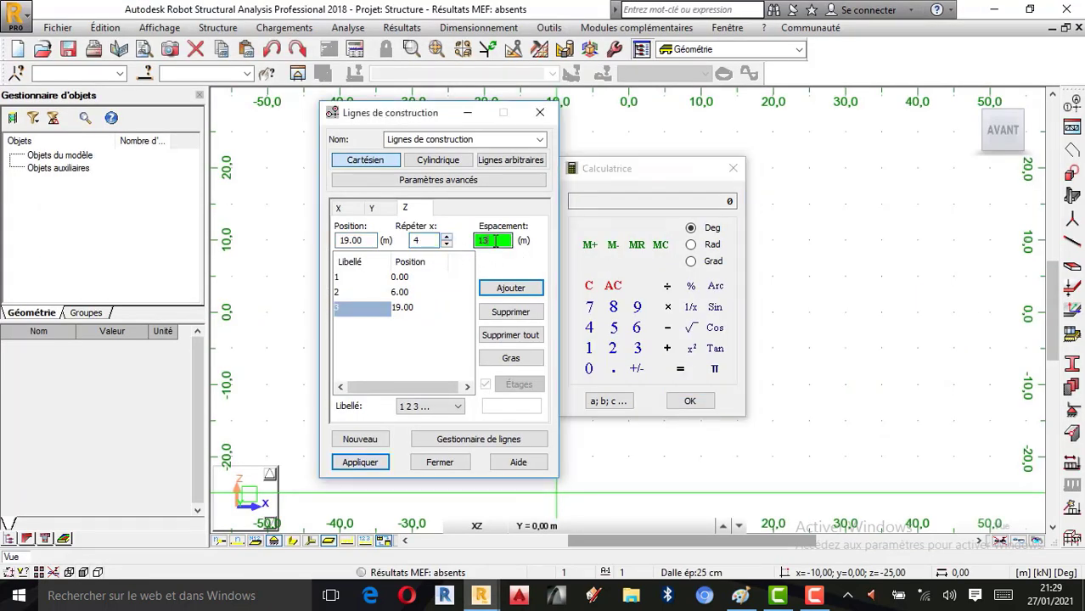
click(574, 356)
click(614, 368)
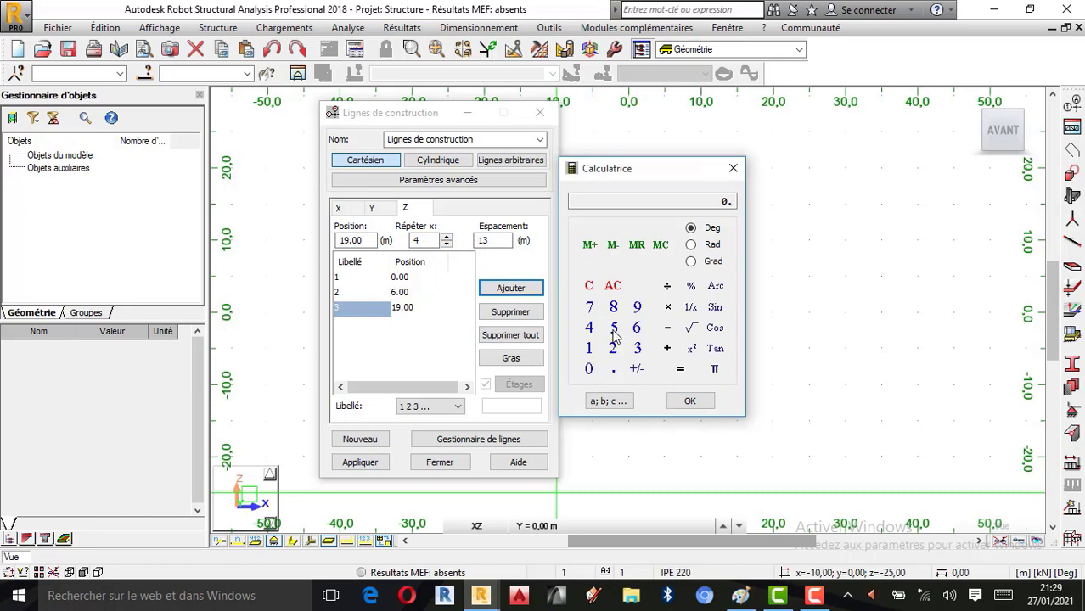
click(613, 328)
click(689, 401)
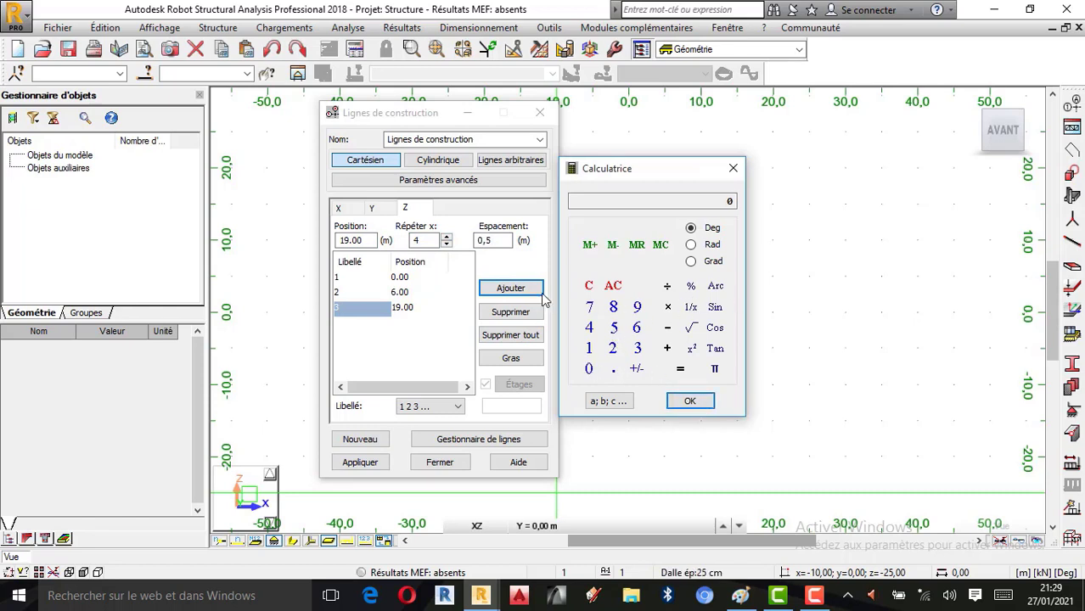
click(510, 289)
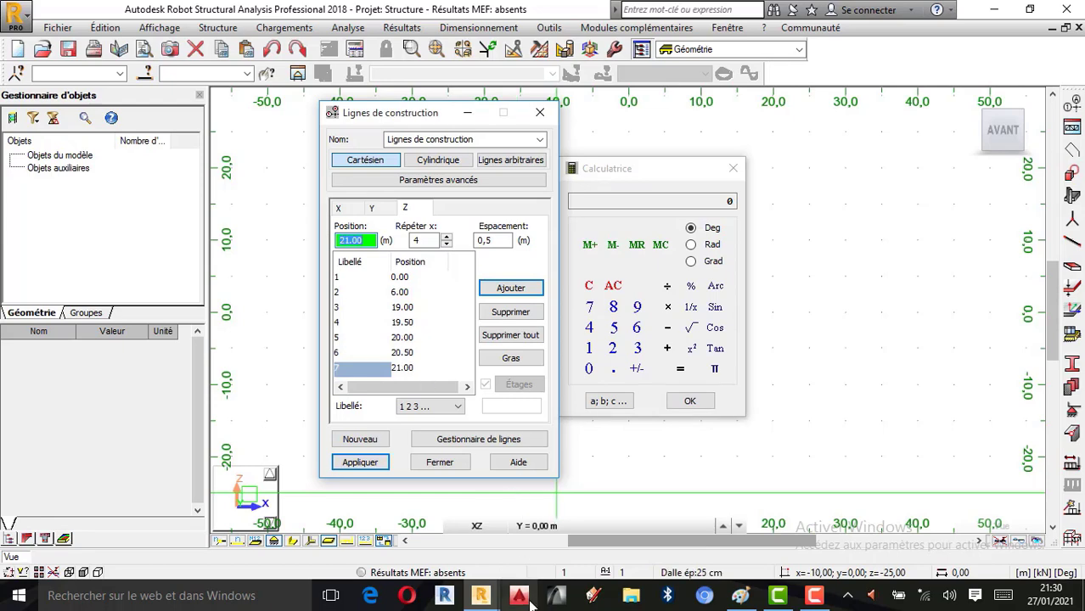
Switch to Paint, write the total height 21 m in red above the Z axis label, and return to Robot Structural Analysis.
click(744, 596)
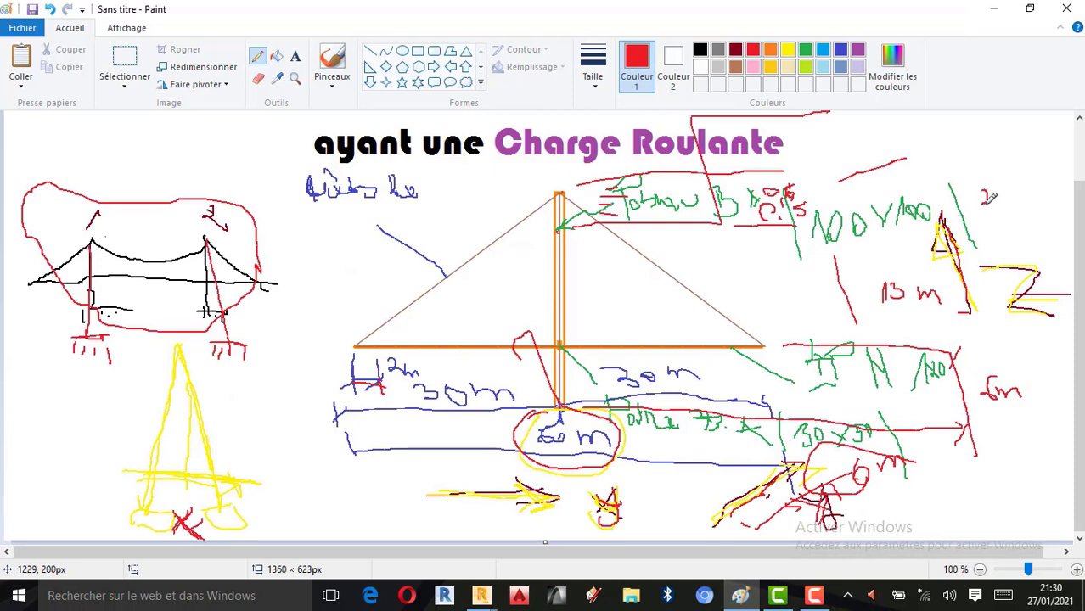
mouse_move(1004, 191)
mouse_down()
mouse_move(1004, 206)
mouse_move(1031, 204)
mouse_up()
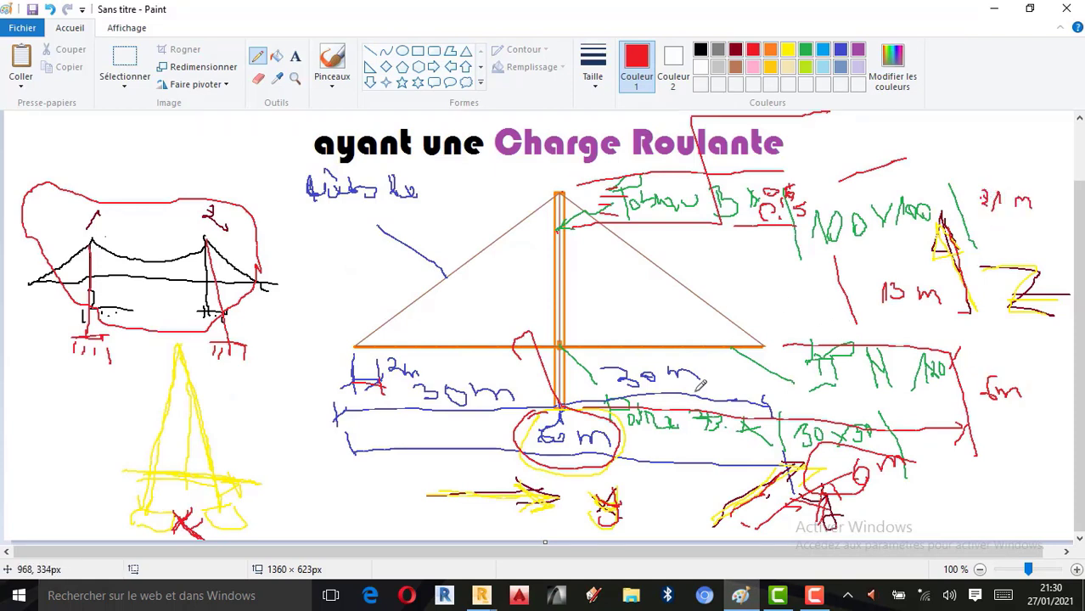
mouse_move(481, 595)
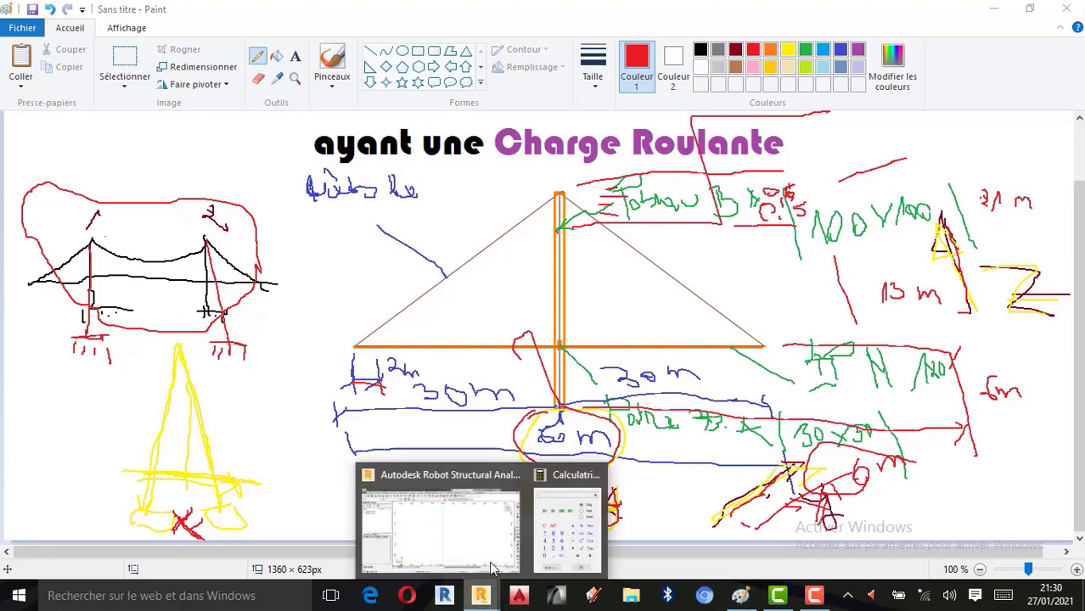
click(479, 534)
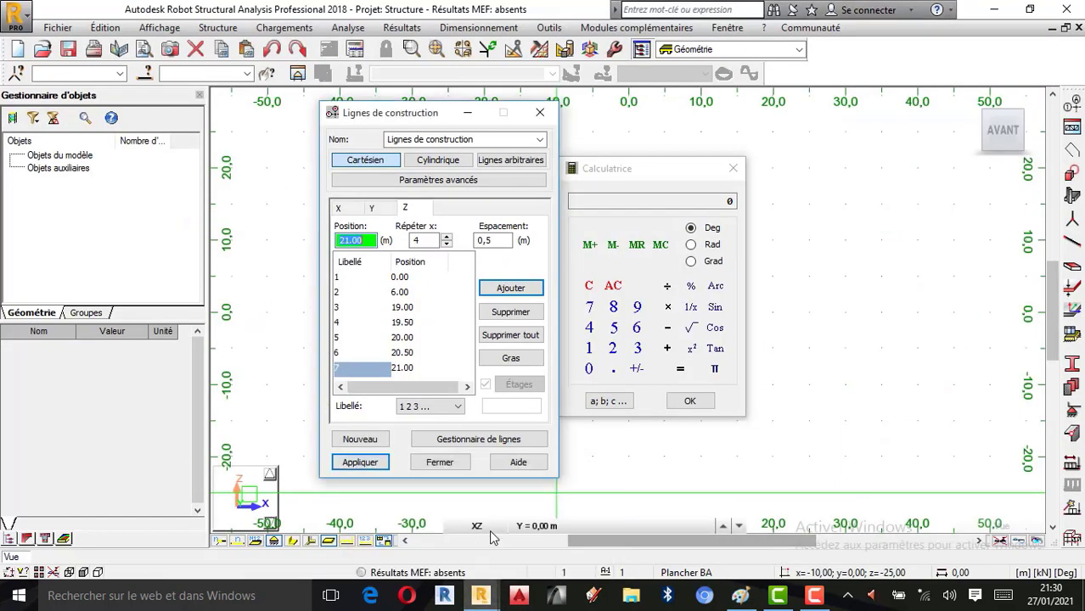
Set the Z line labels to Valeur and apply the construction lines to the model.
click(441, 406)
click(432, 446)
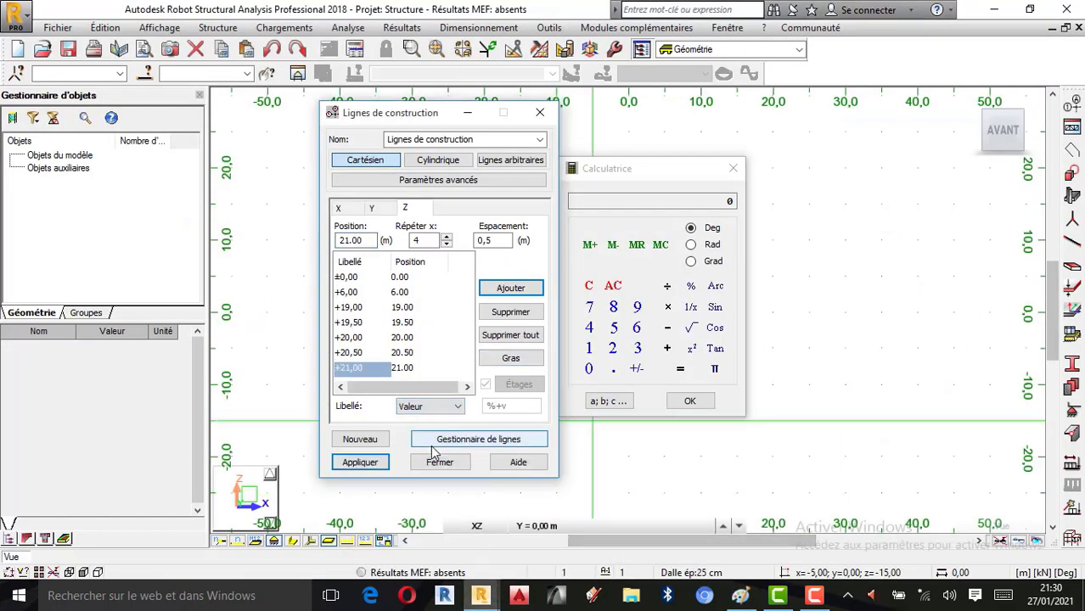
click(360, 463)
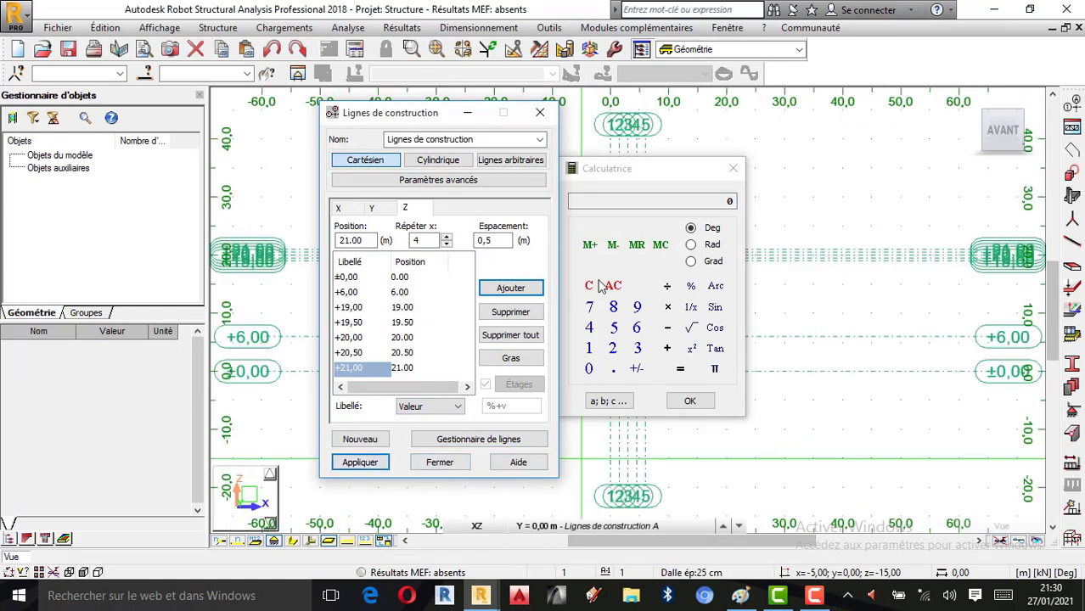
Move the calculator aside, and close it together with the construction lines dialog.
drag(685, 170, 800, 169)
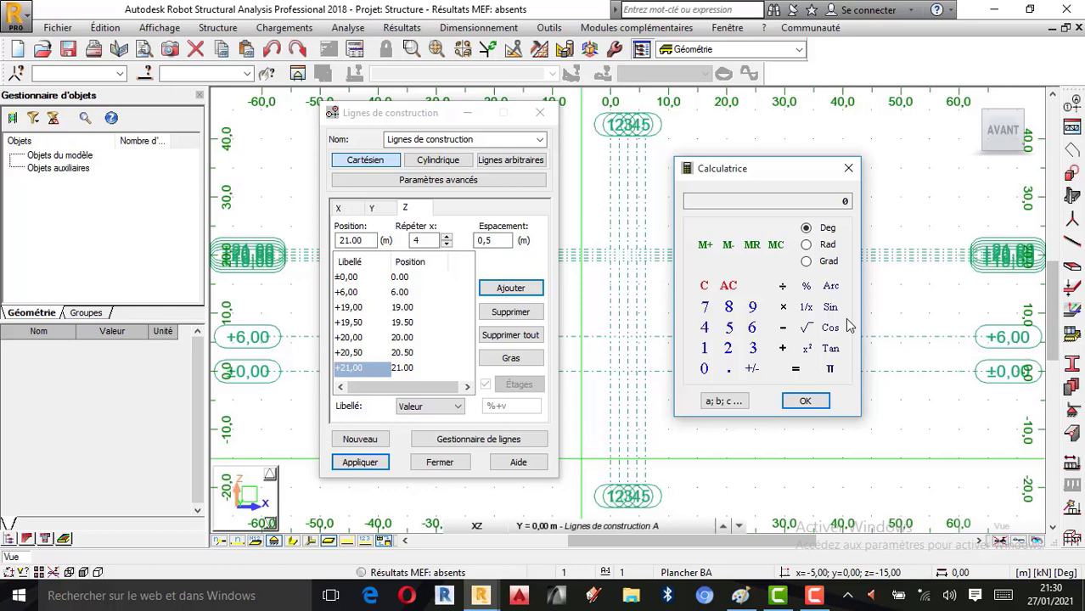
click(805, 404)
click(804, 404)
click(540, 112)
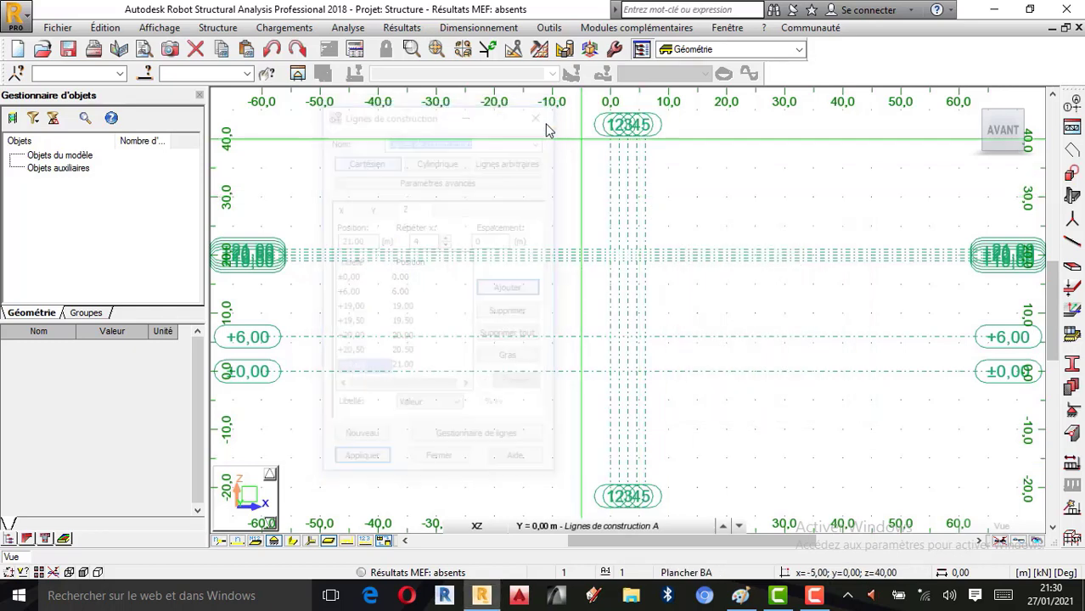
Examine the construction line grid in the XZ view, checking the numbered X axes and the Z levels.
scroll(645, 271, up, 4)
scroll(635, 314, down, 4)
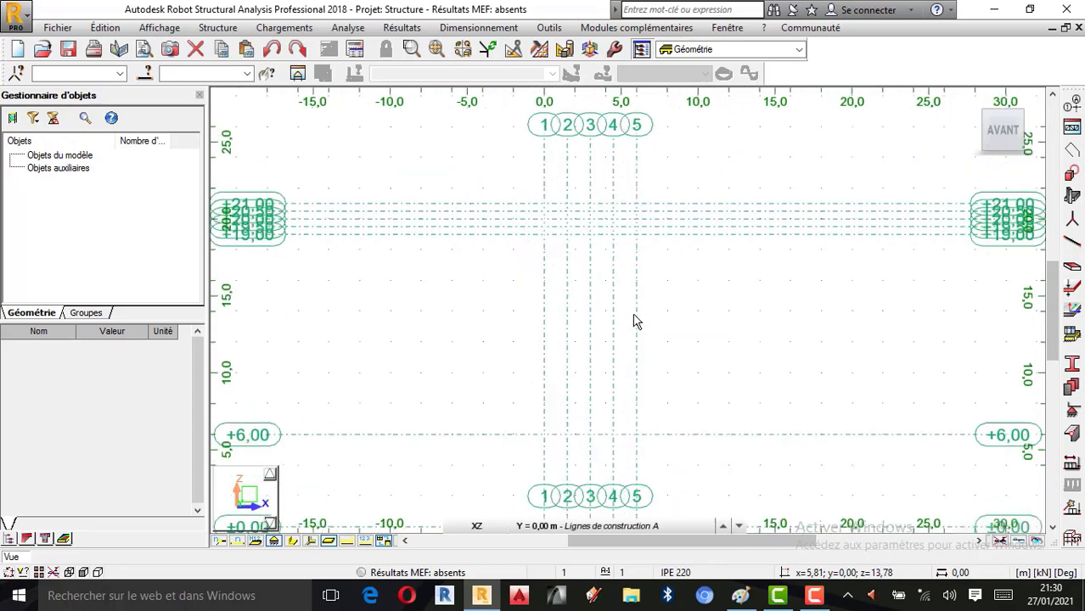
scroll(613, 264, up, 2)
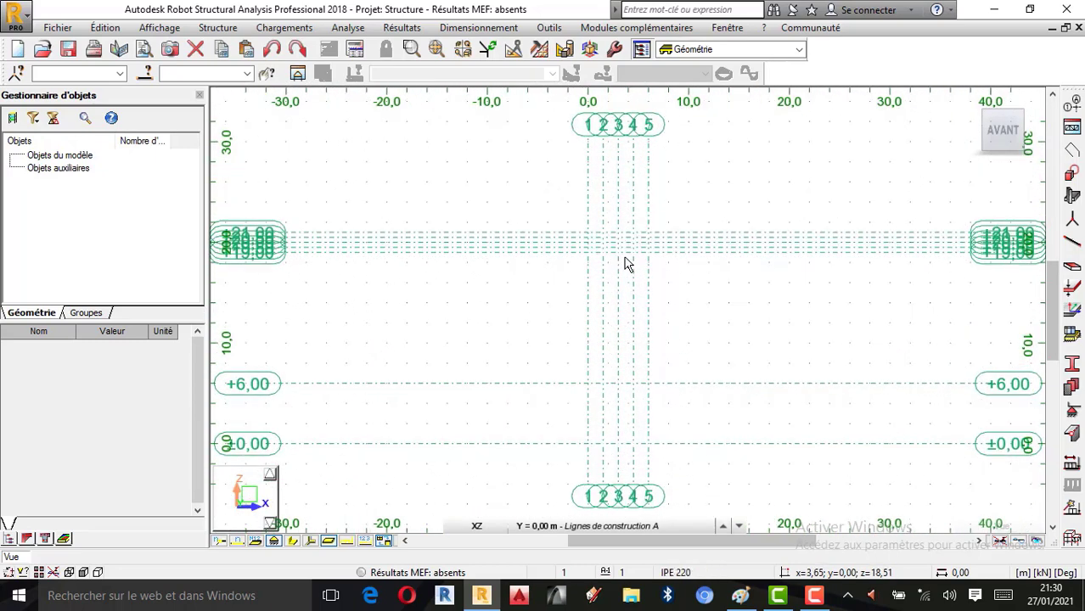
scroll(632, 257, down, 1)
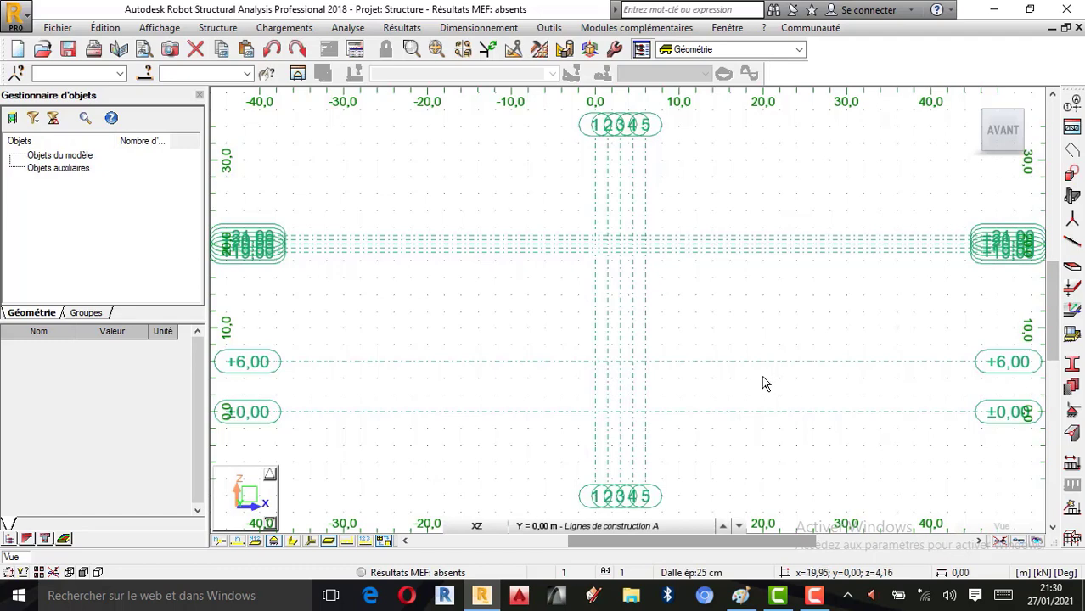
scroll(761, 381, down, 3)
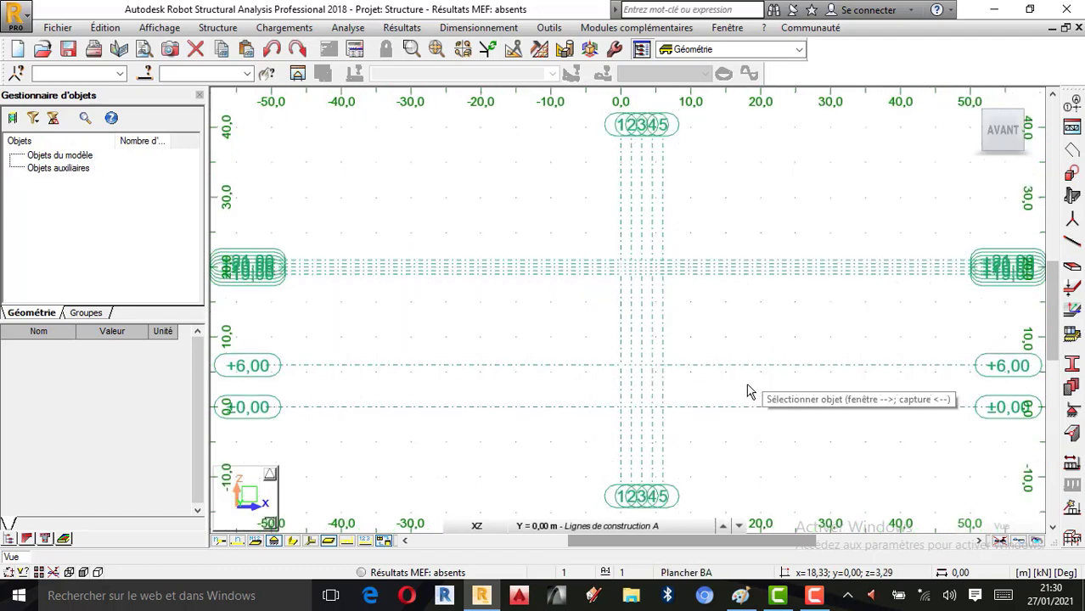
scroll(726, 376, down, 1)
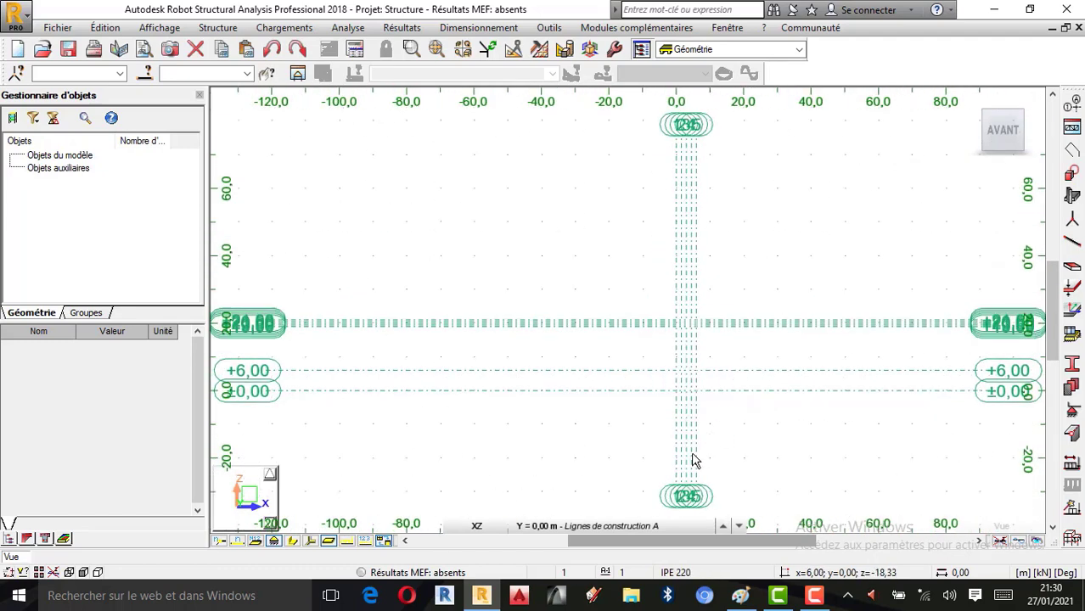
scroll(720, 408, up, 2)
scroll(720, 421, up, 1)
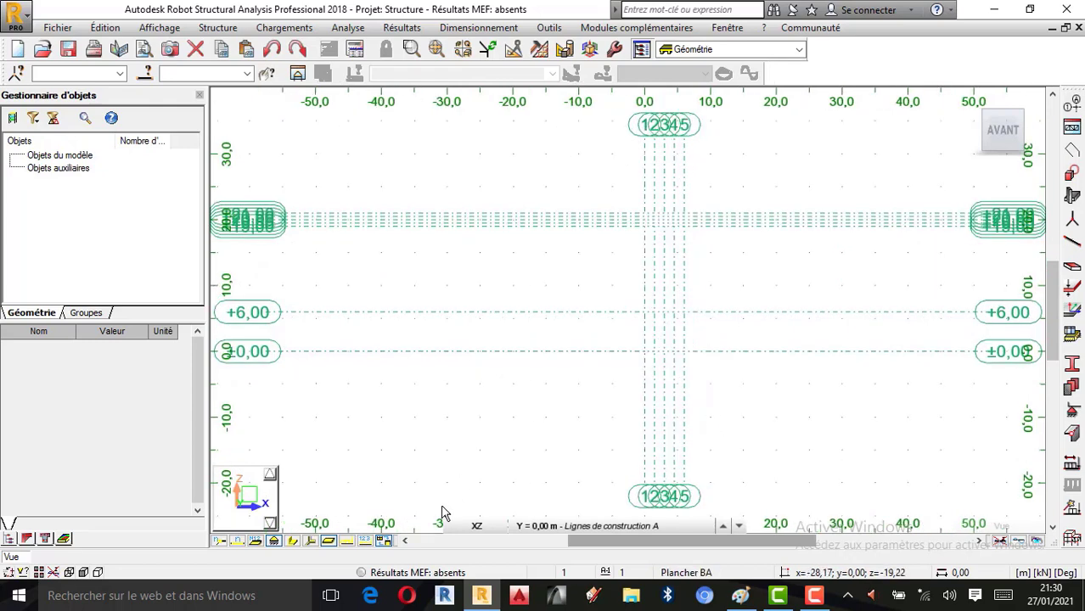
click(477, 526)
click(611, 397)
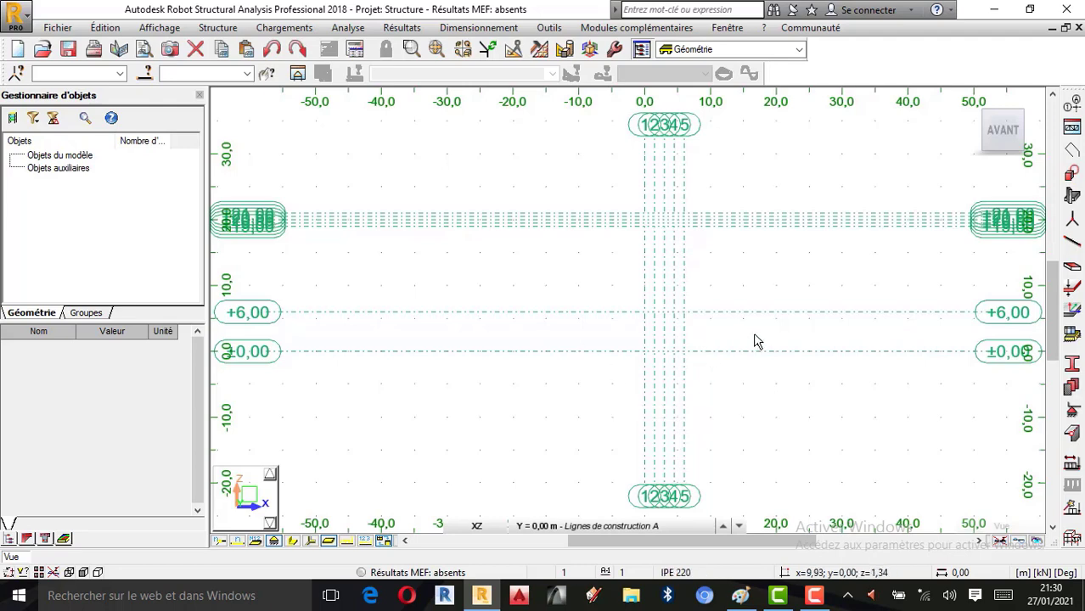
scroll(760, 339, up, 1)
scroll(711, 341, up, 1)
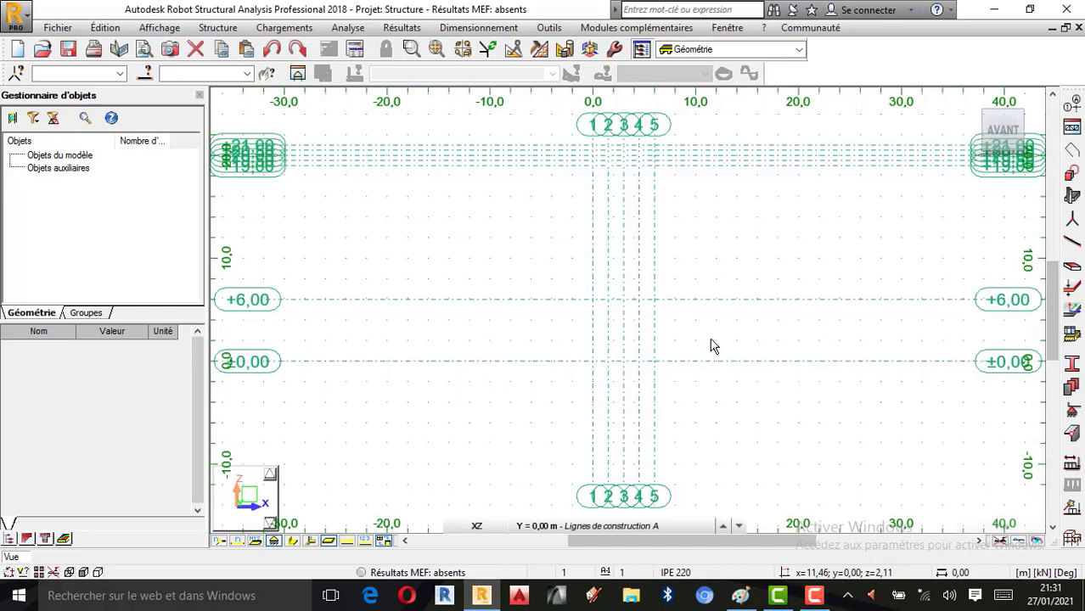
scroll(712, 344, up, 1)
scroll(695, 353, down, 1)
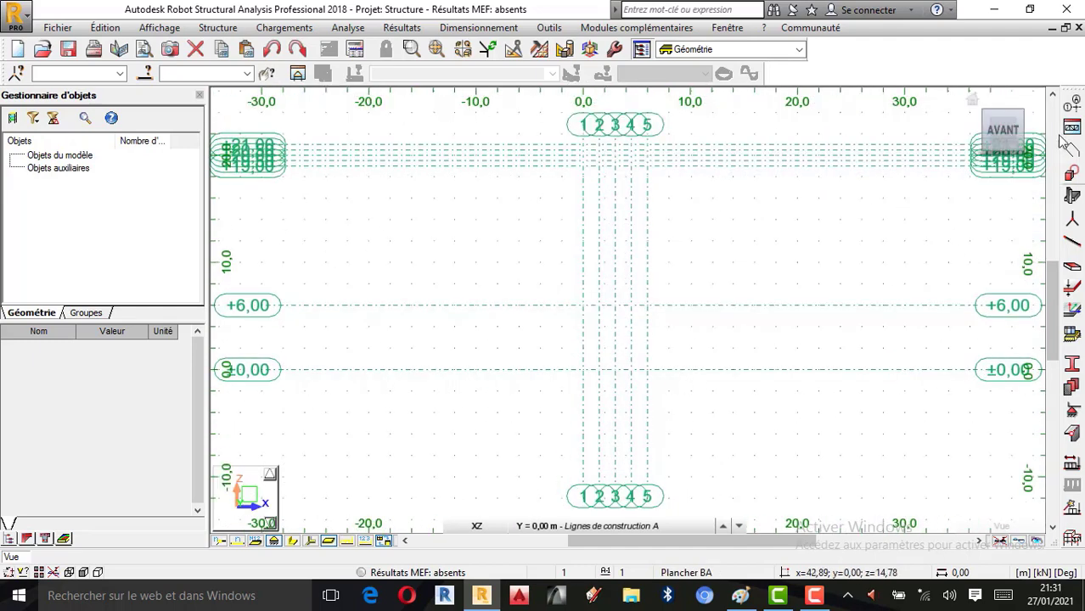
Inspect the construction line grid in the 3D view, and return to the XZ view.
click(974, 101)
scroll(675, 363, up, 3)
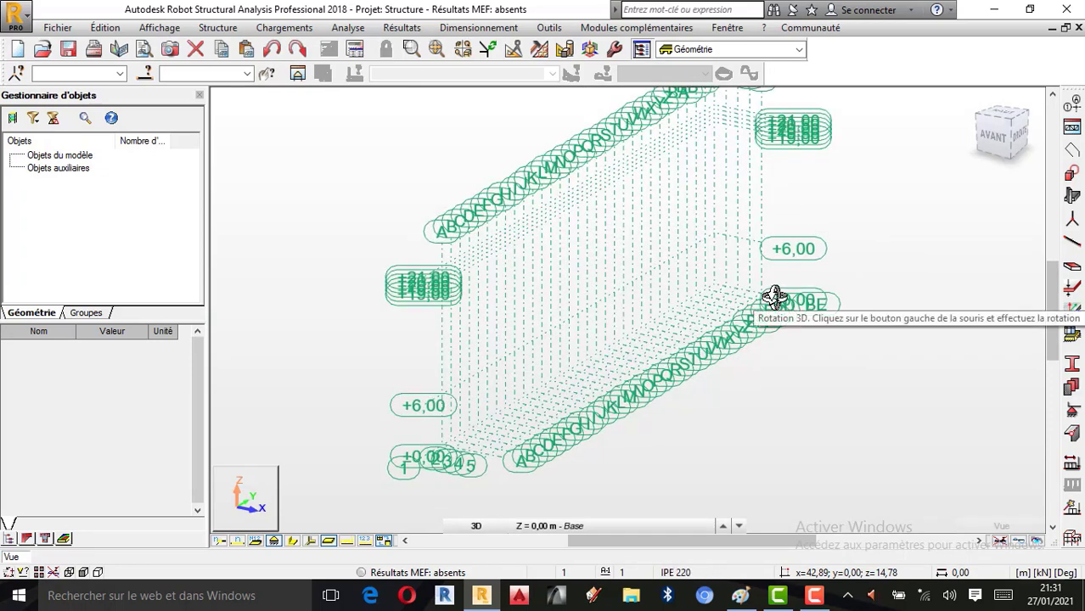
click(492, 525)
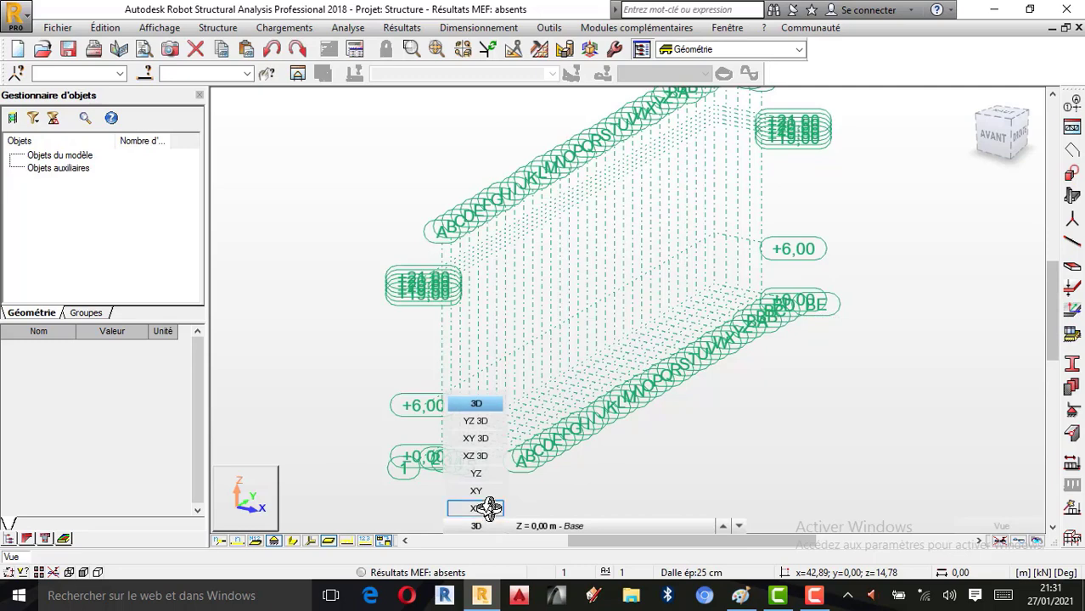
click(476, 509)
scroll(662, 369, down, 1)
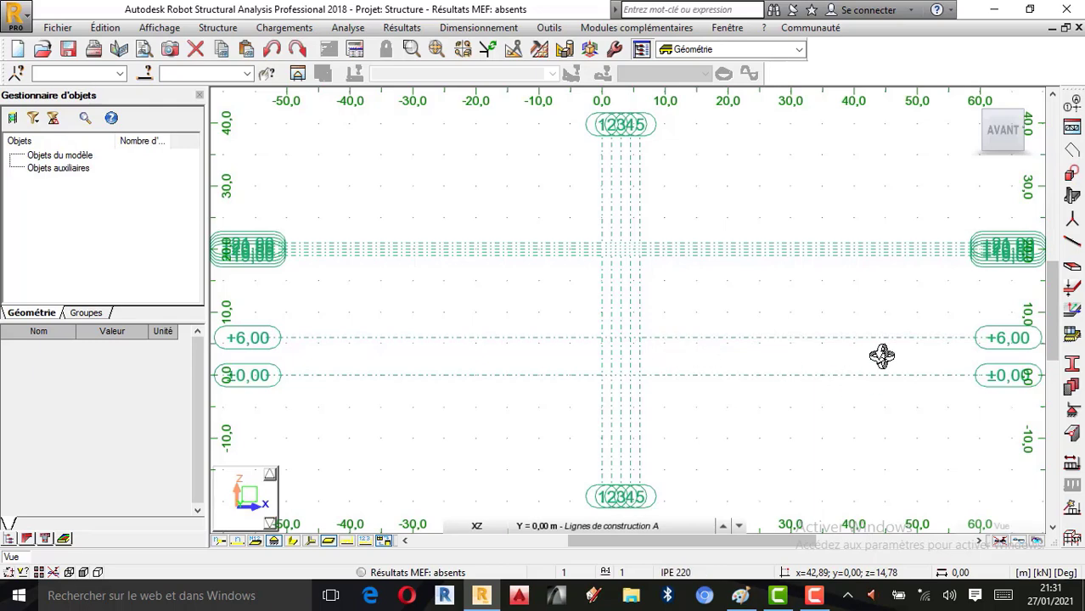
Open the bar definition dialog and move it aside, check the beam section in the Paint sketch, and return to Robot Structural Analysis.
click(1072, 244)
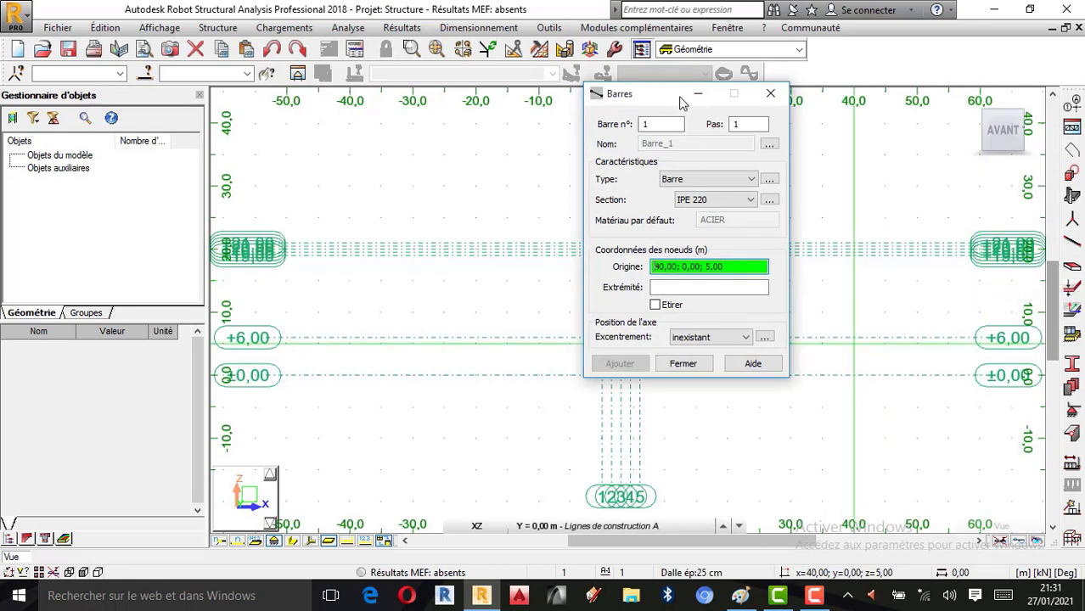
drag(666, 103, 216, 157)
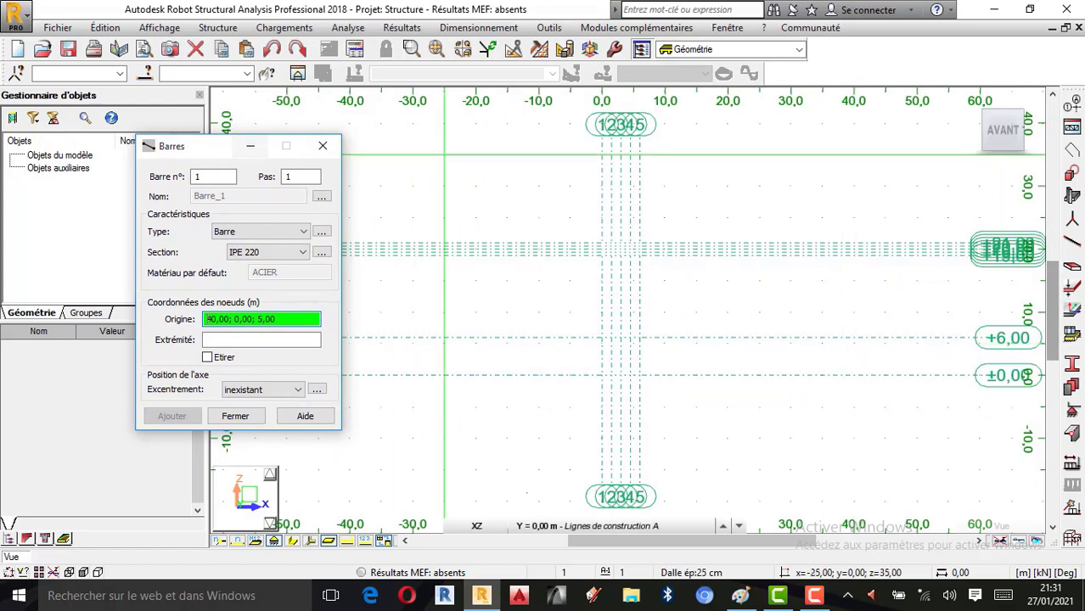
click(740, 595)
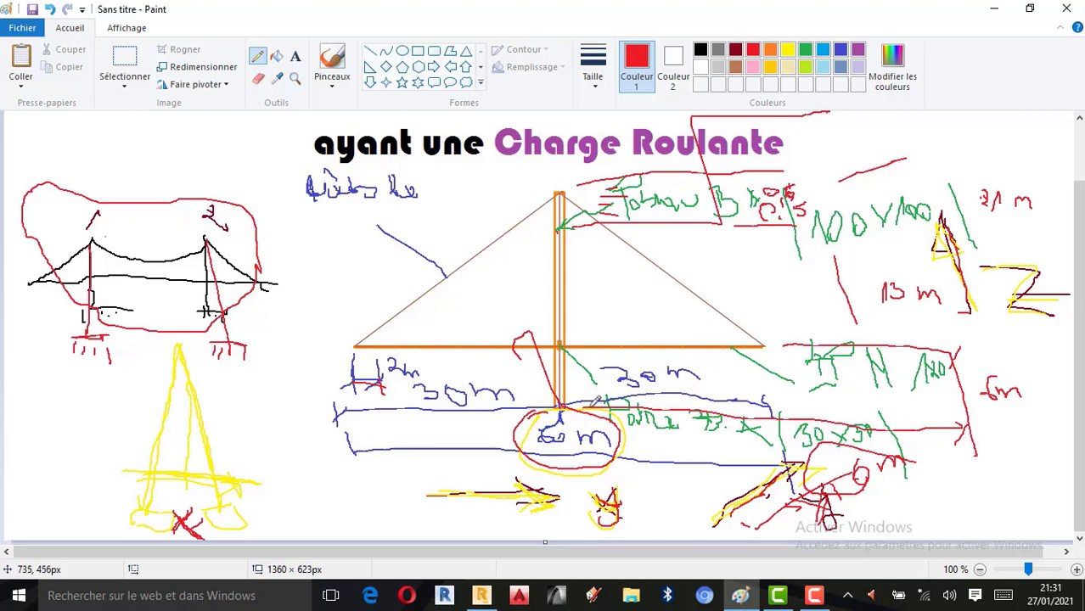
click(480, 595)
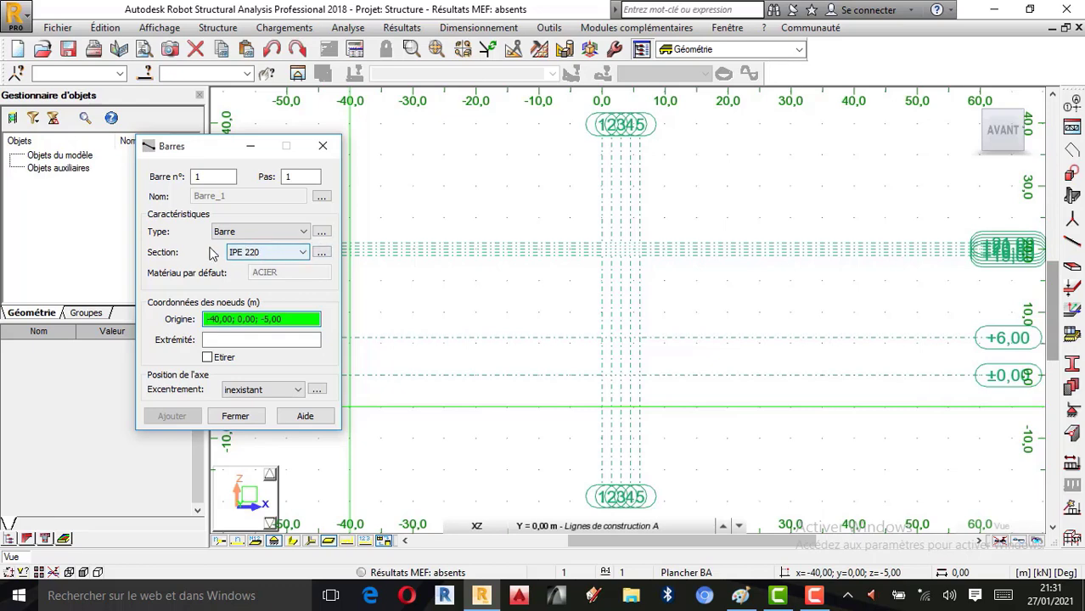
Open a new section definition for the bar and choose the IPN family with section IPN 120.
click(321, 252)
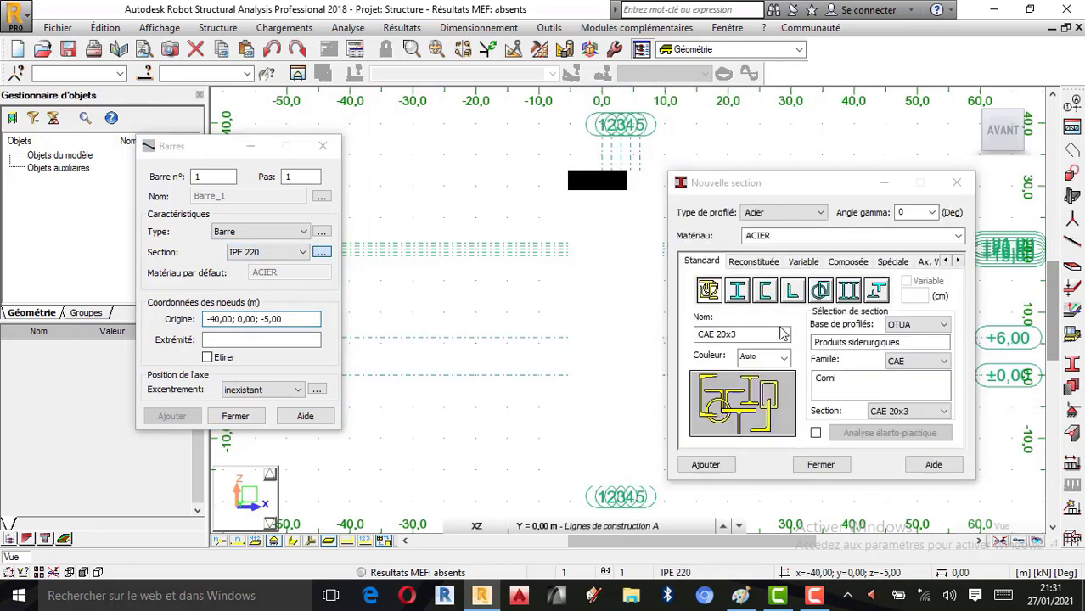
click(916, 361)
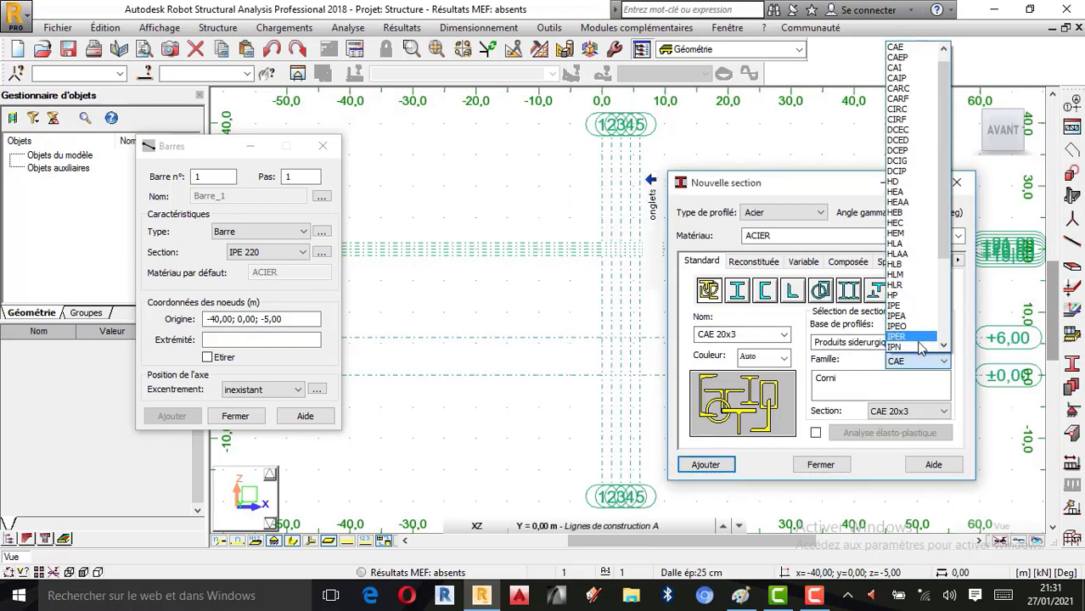
click(916, 346)
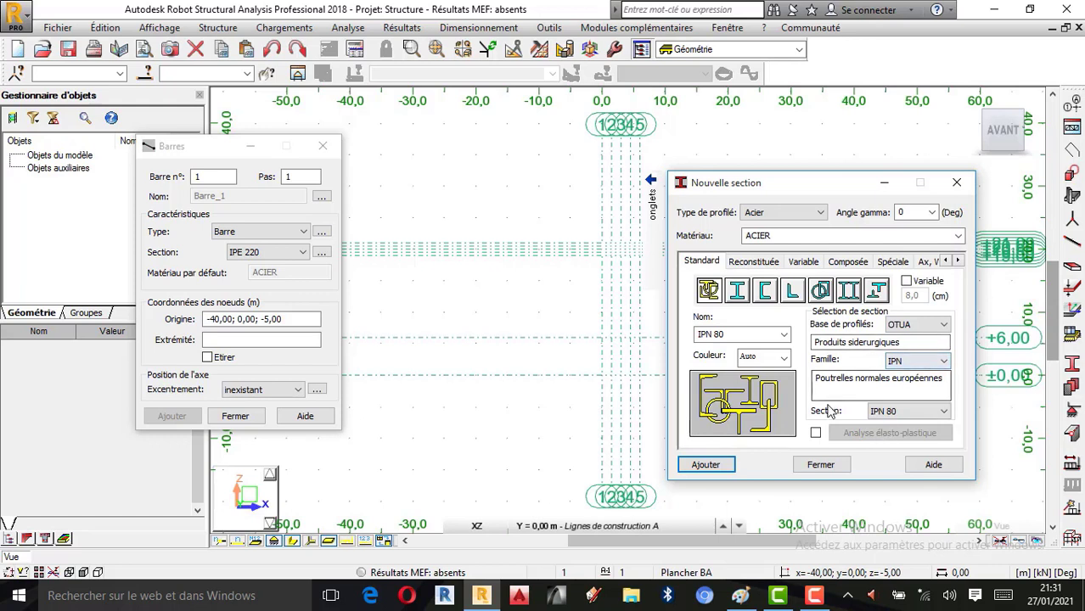
click(917, 412)
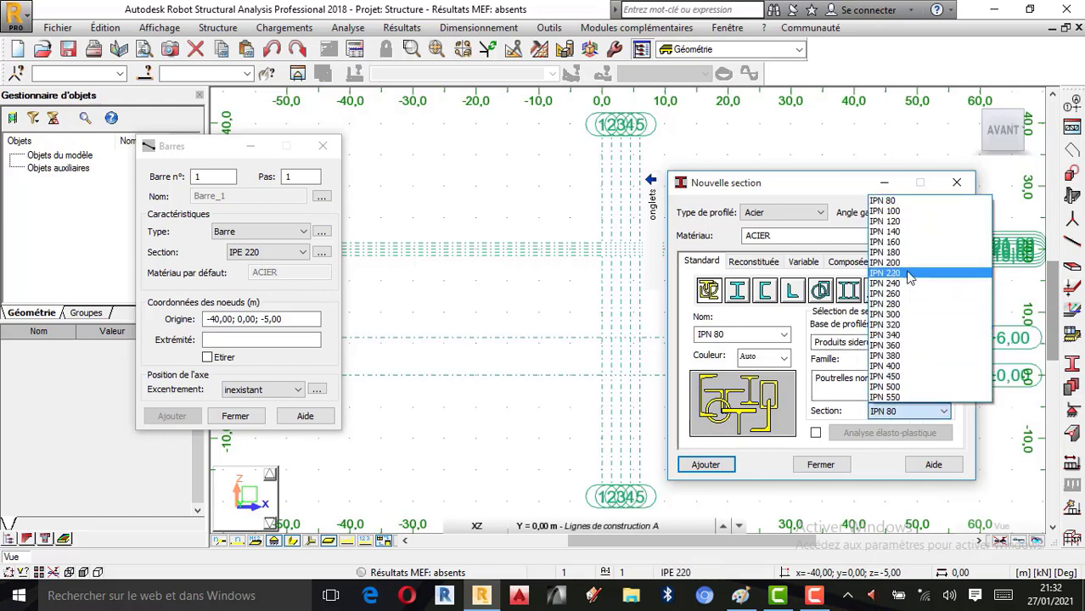
click(901, 222)
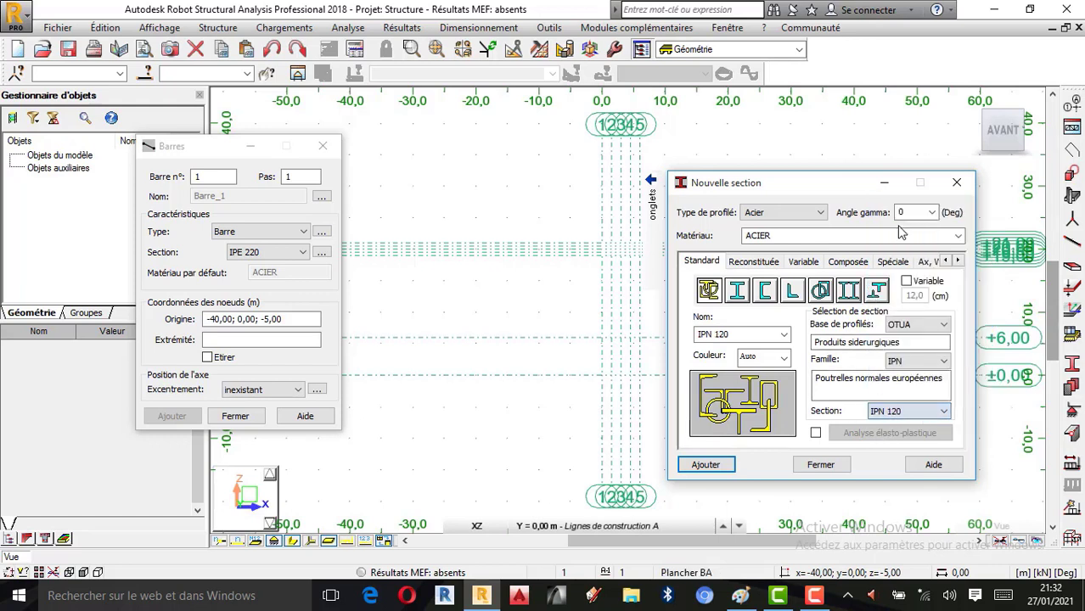
Set the IPN 120 section's colour to purple, add it by overwriting the existing profile, and close the section definition.
click(784, 357)
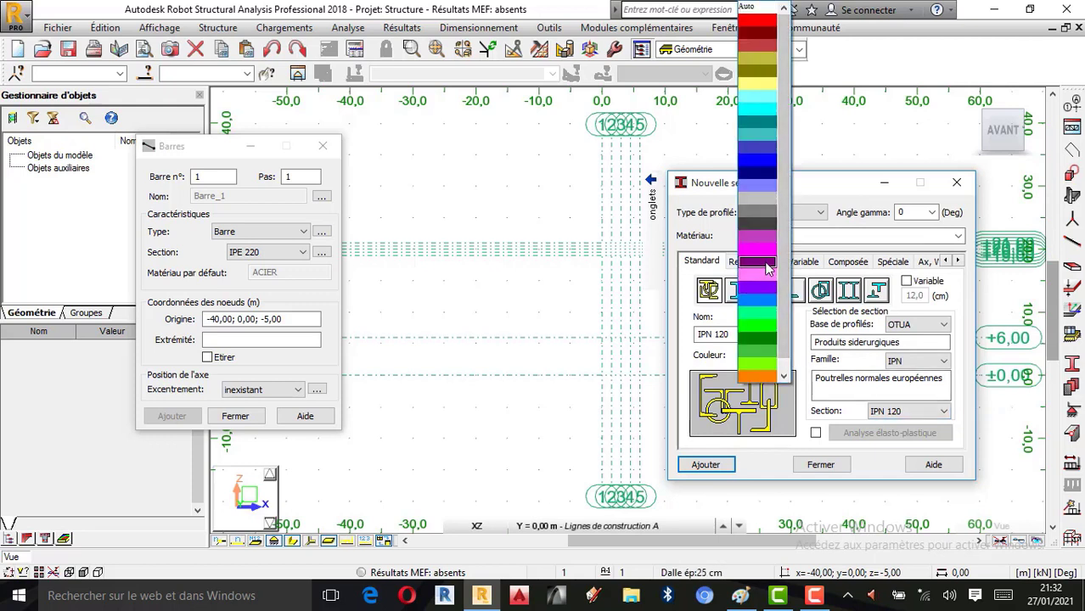
click(766, 268)
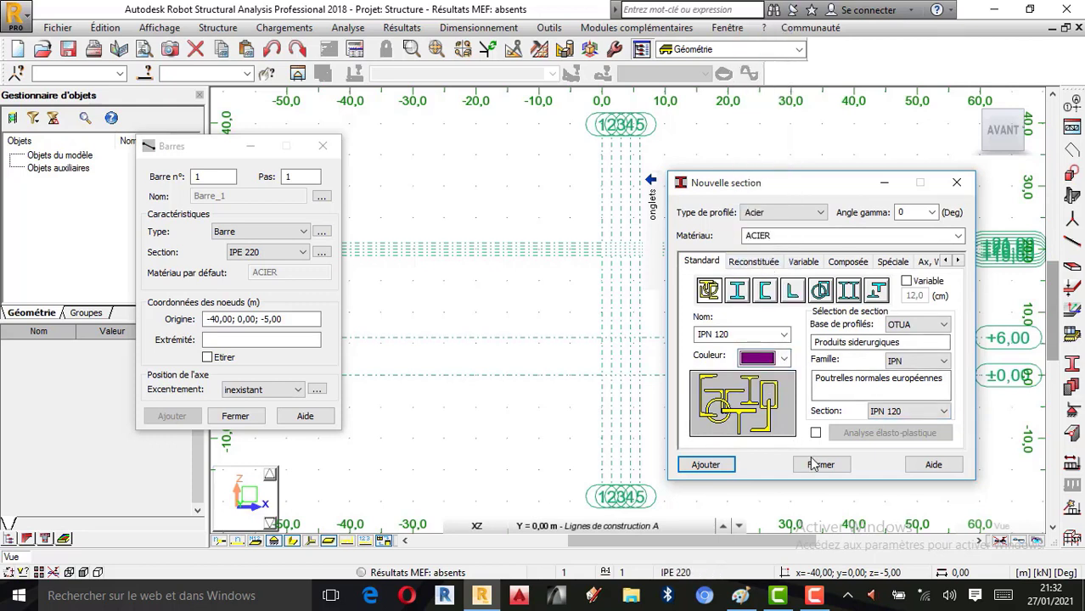
click(705, 464)
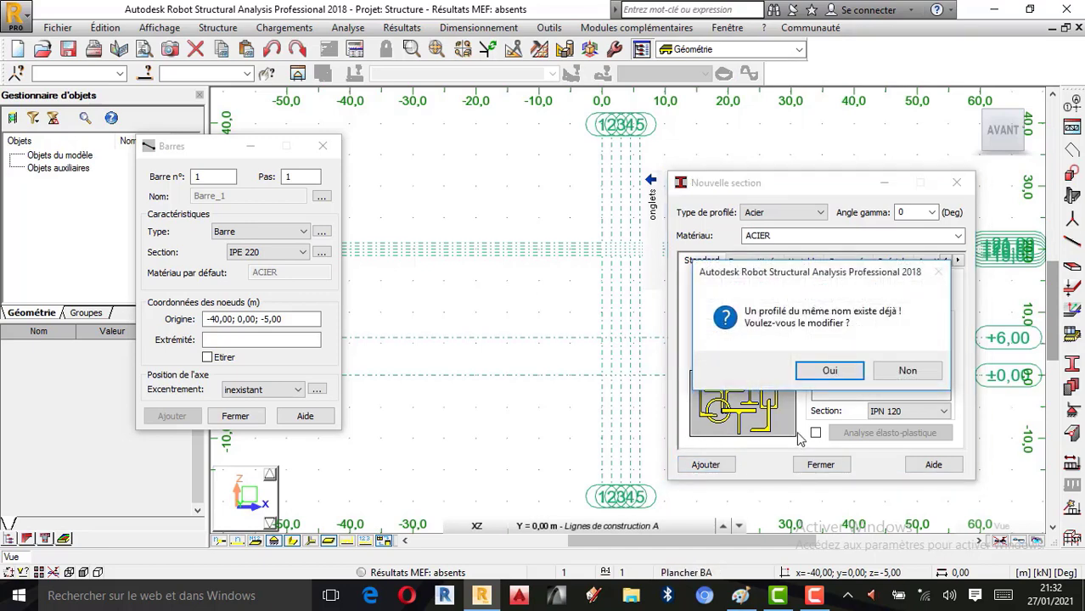
click(830, 373)
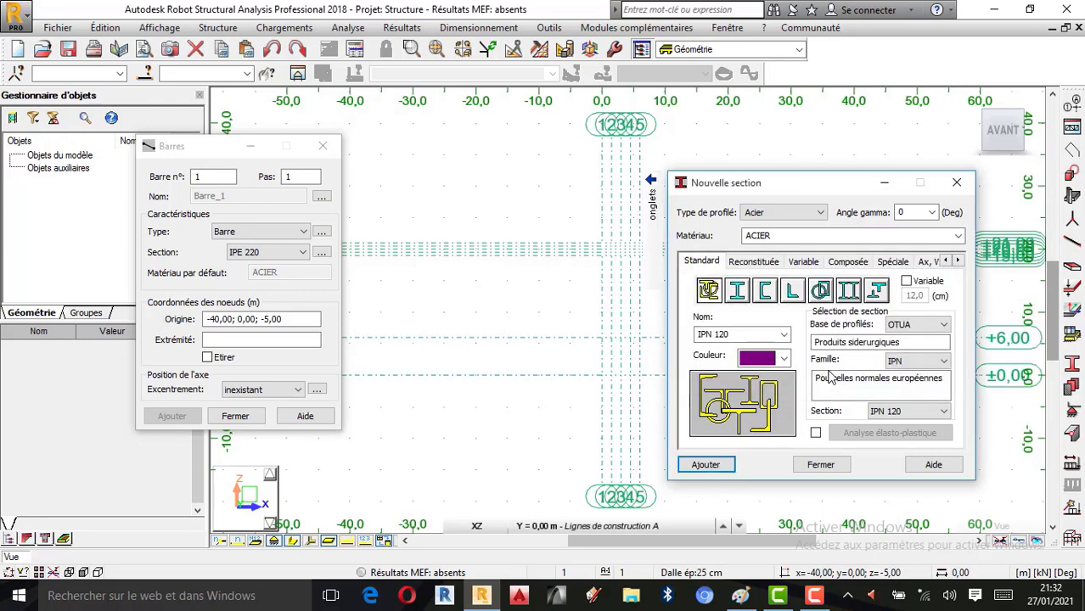
click(820, 467)
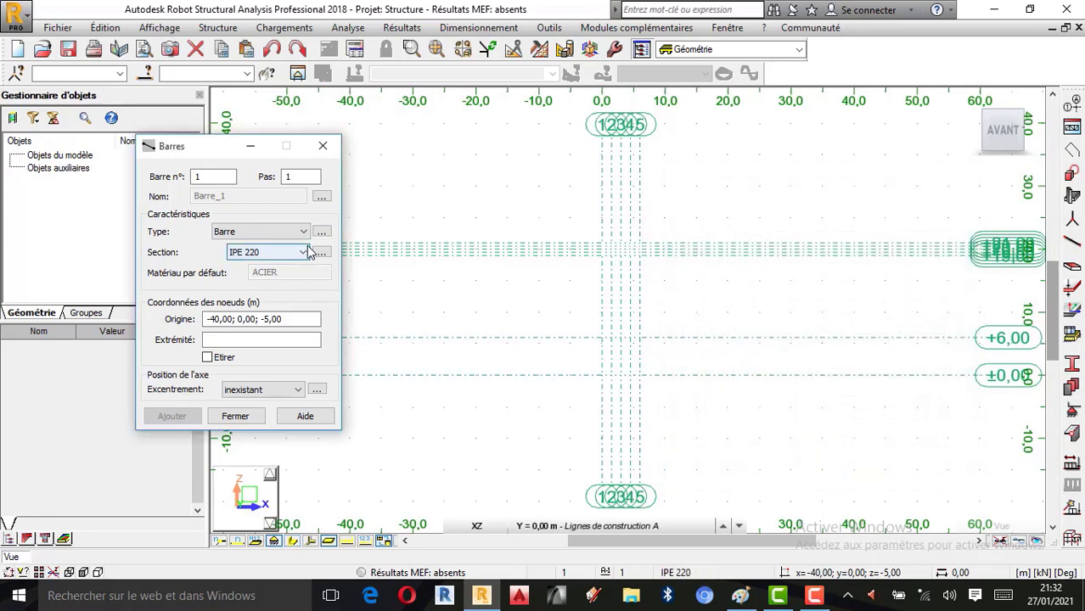
Draw an IPN 120 bar in the XZ view from 0,00; 0,00; 6,00 to 6,00; 0,00; 6,00, and close the bar dialog.
click(307, 253)
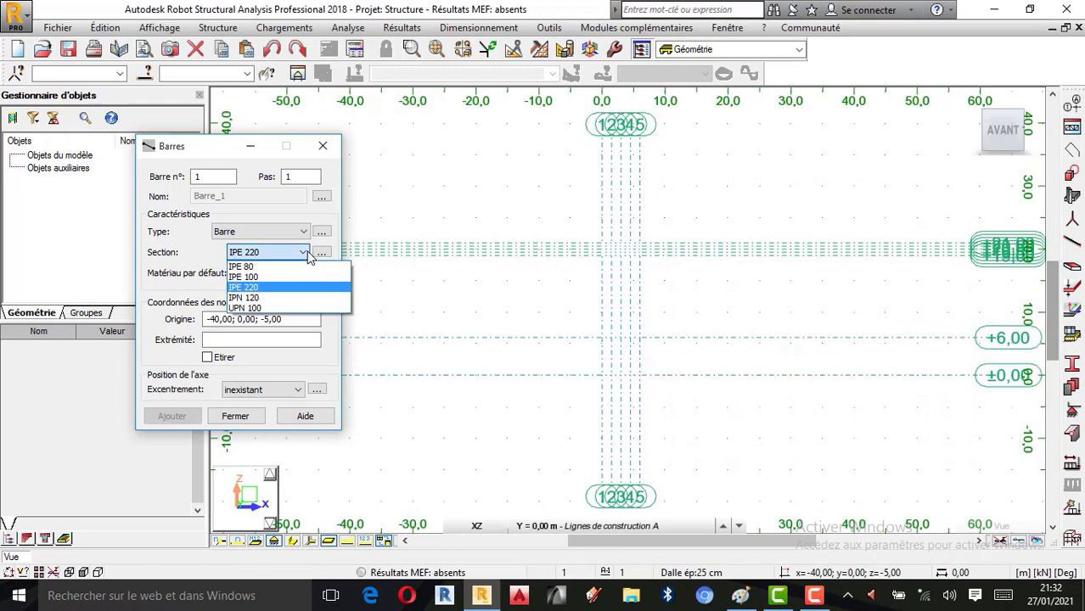
click(277, 298)
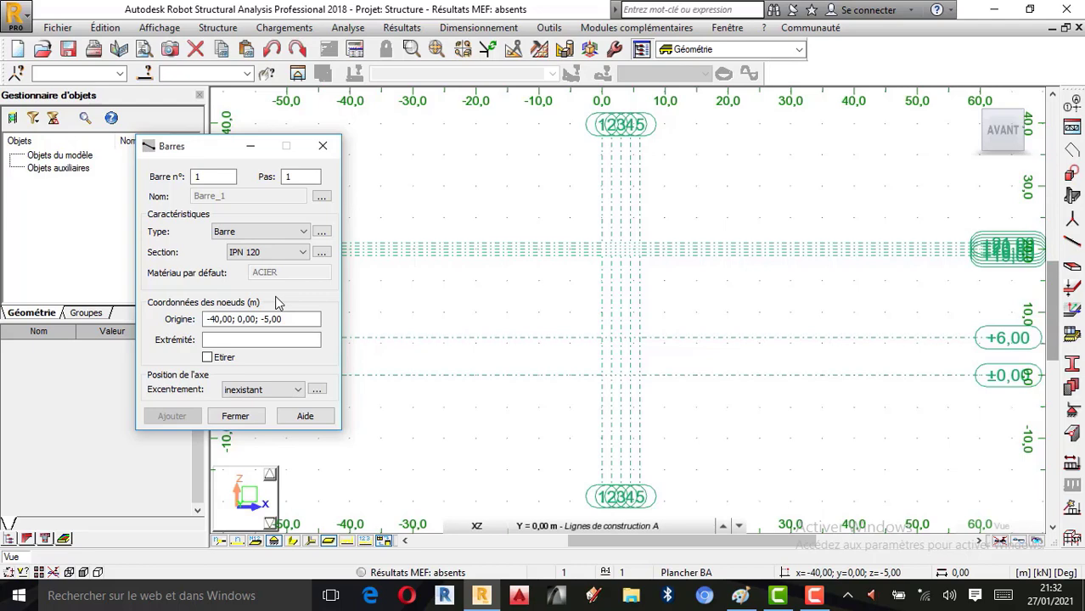
click(260, 319)
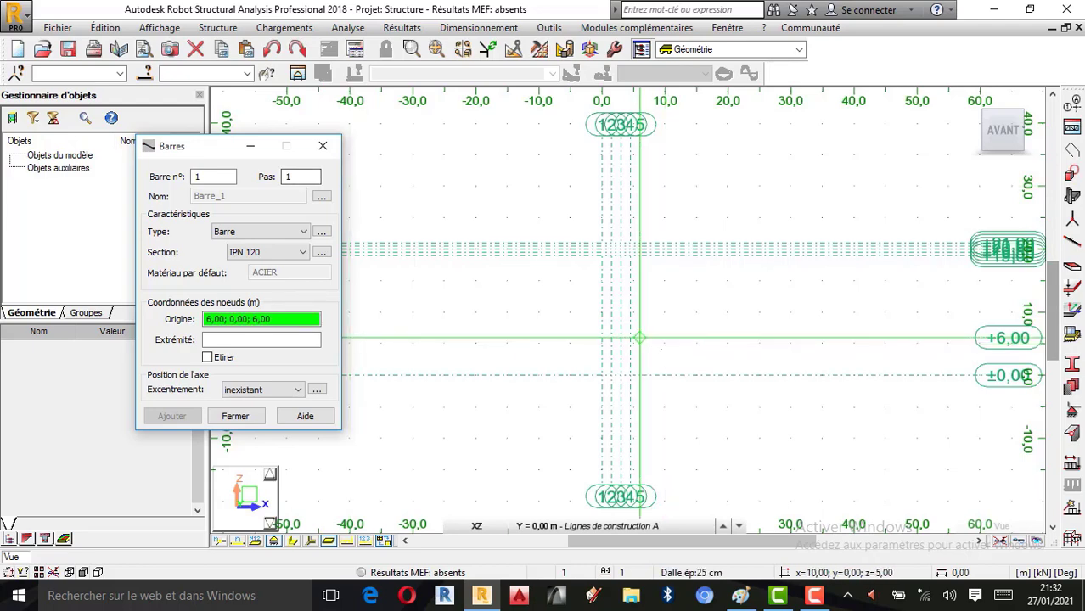
scroll(664, 352, up, 1)
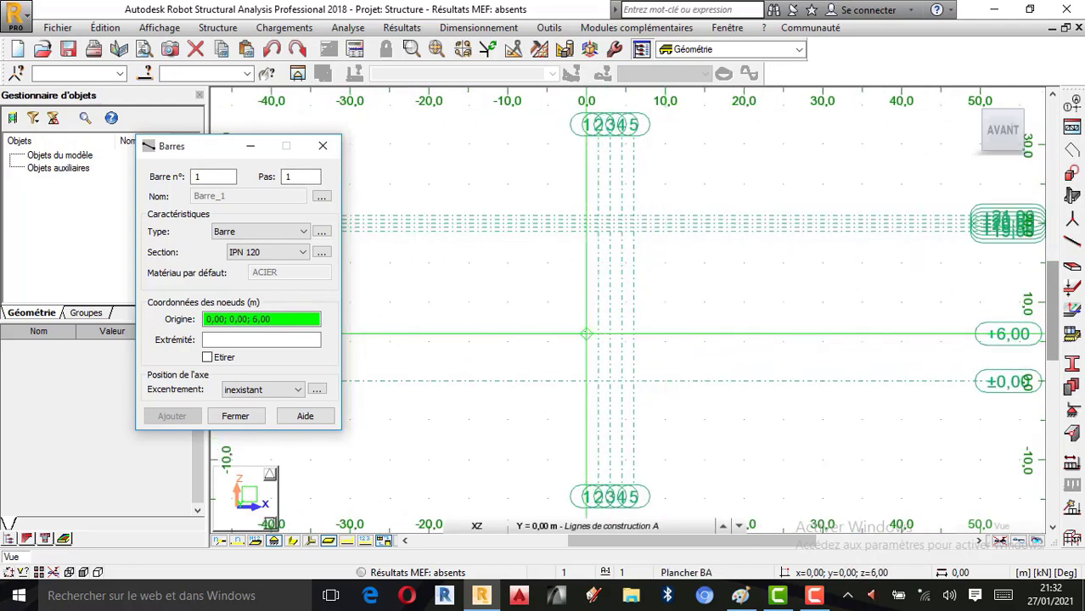
click(586, 334)
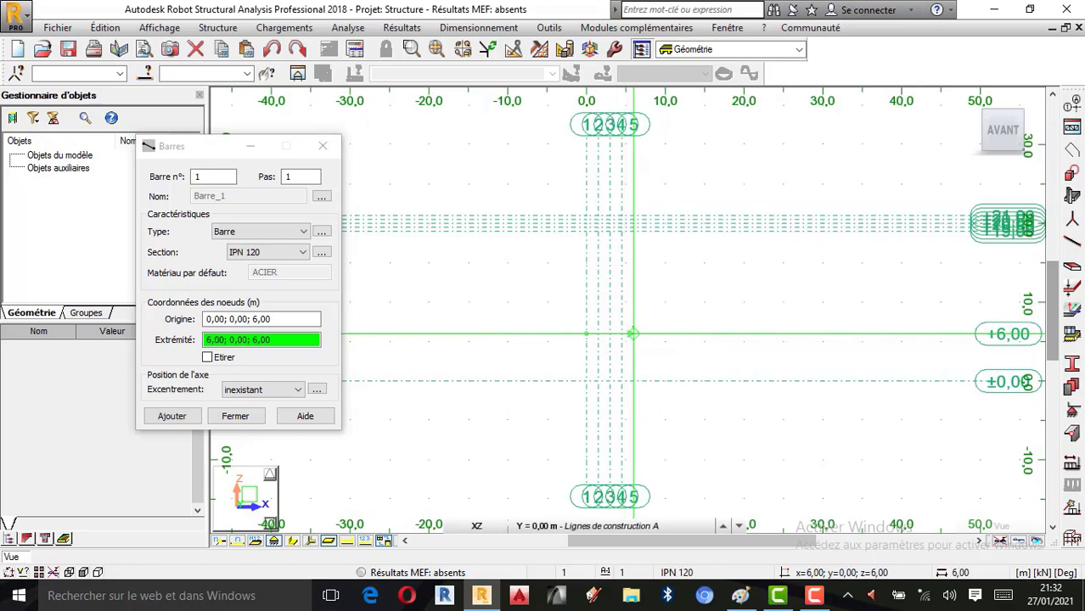
click(632, 333)
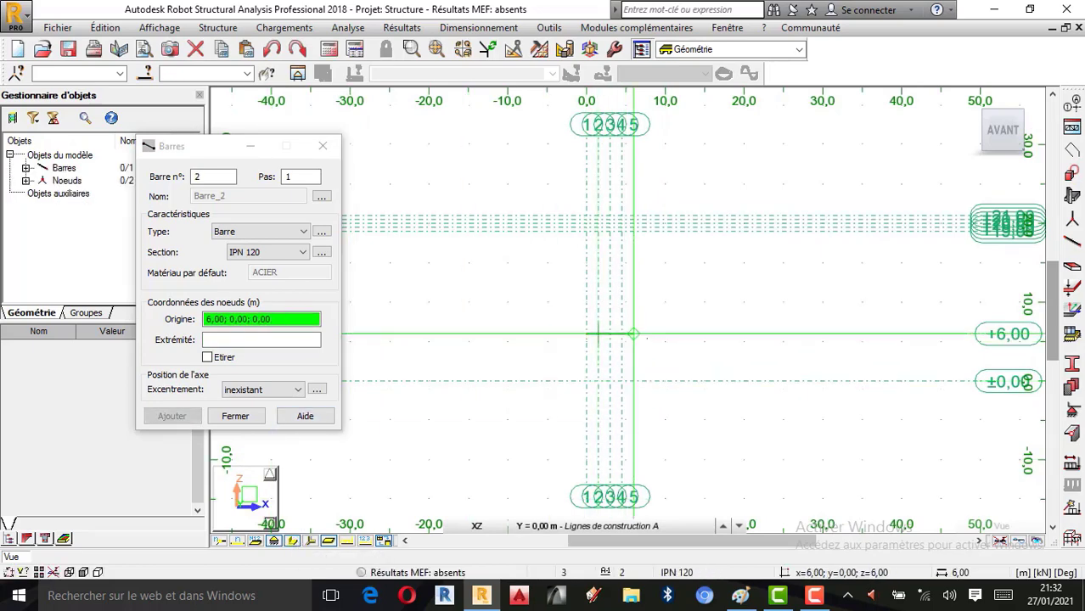
scroll(632, 334, up, 4)
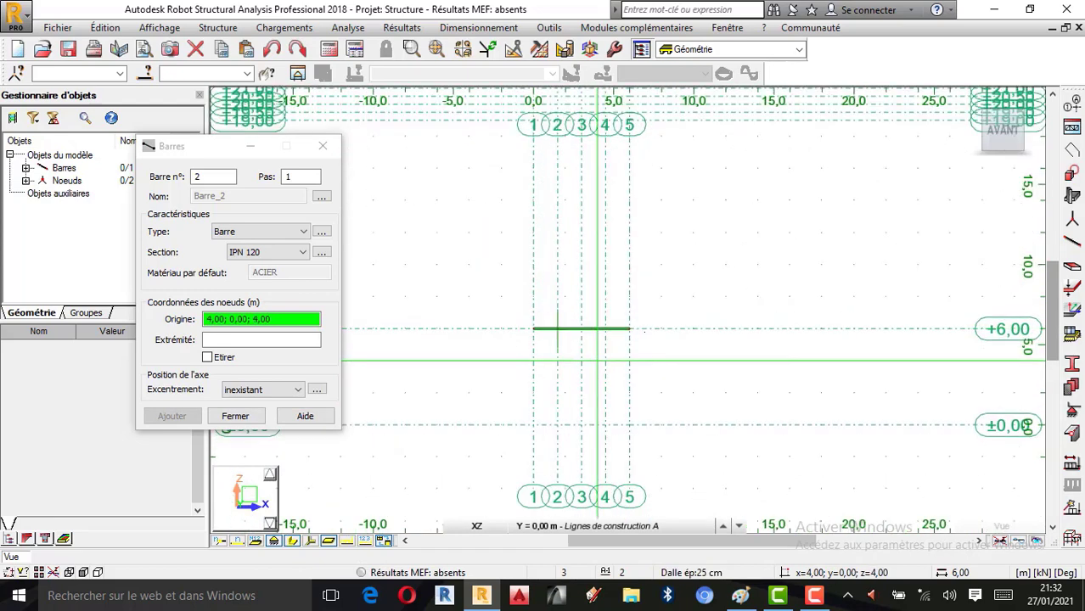
scroll(598, 360, down, 1)
click(237, 416)
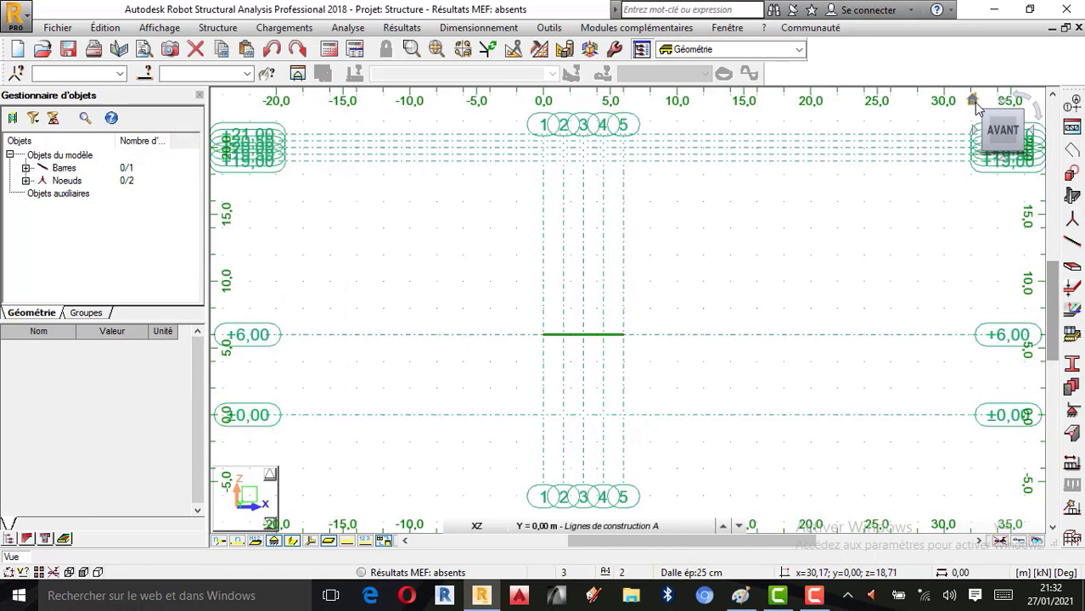
Examine the new bar in the 3D view, orbiting to face the lettered Y axes, and return to selection mode.
click(973, 102)
scroll(356, 317, down, 5)
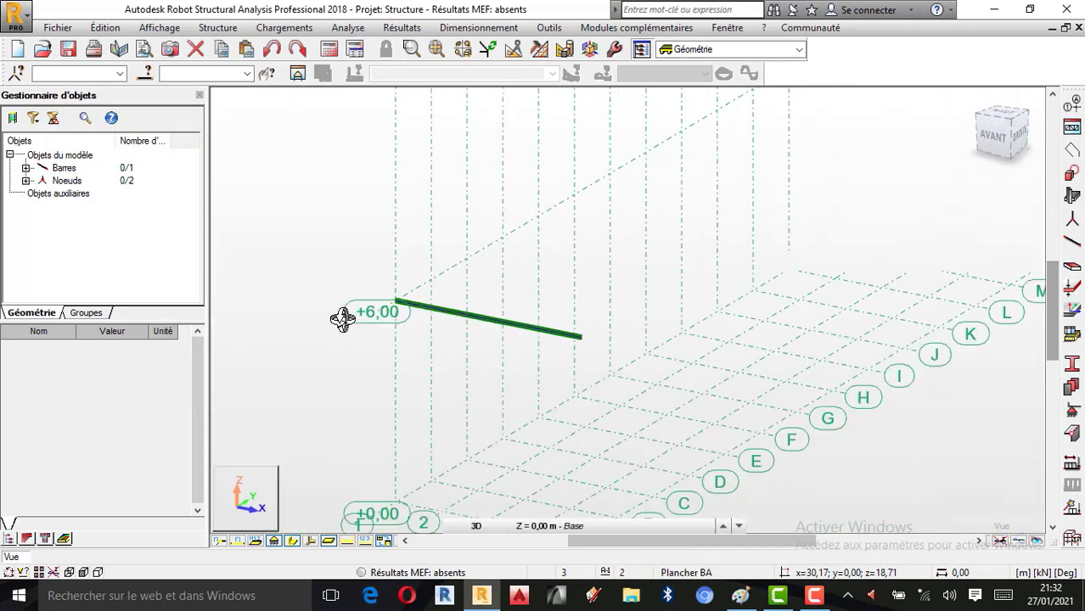
scroll(569, 326, down, 4)
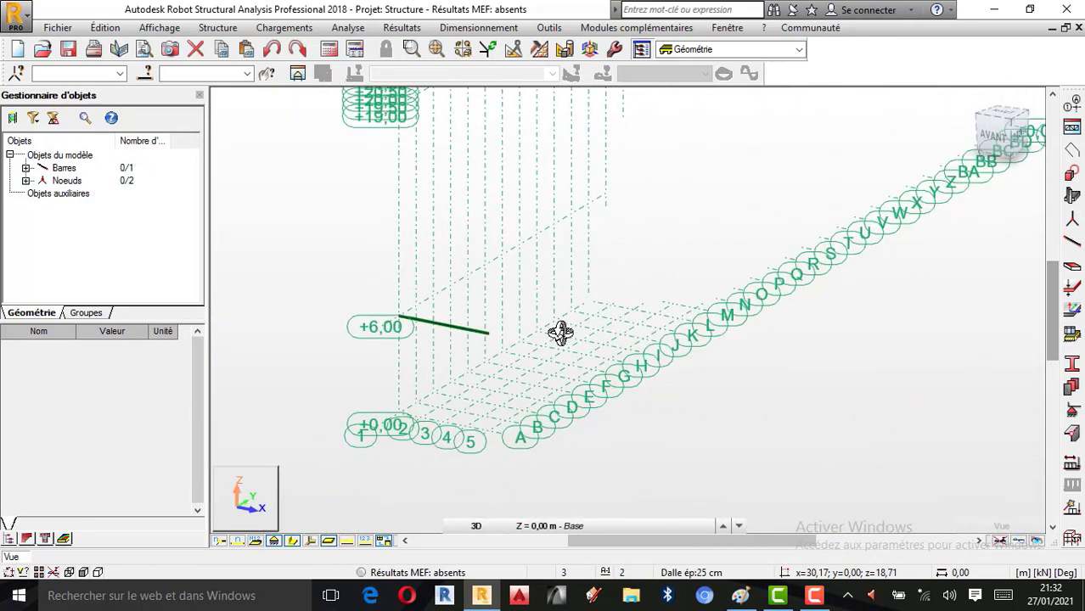
scroll(645, 371, up, 3)
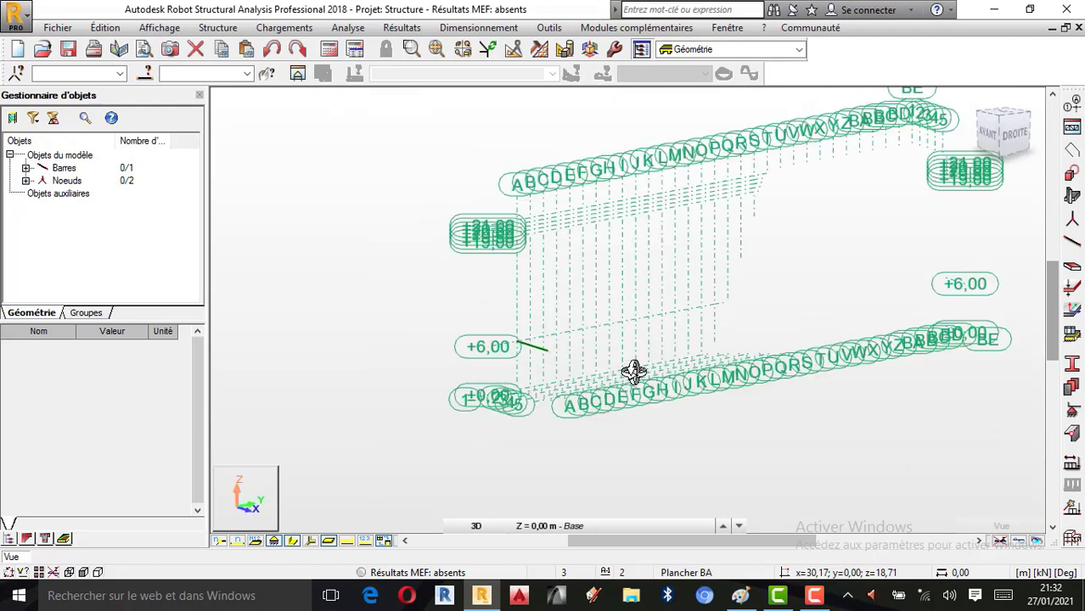
drag(632, 370, 448, 371)
drag(479, 373, 705, 396)
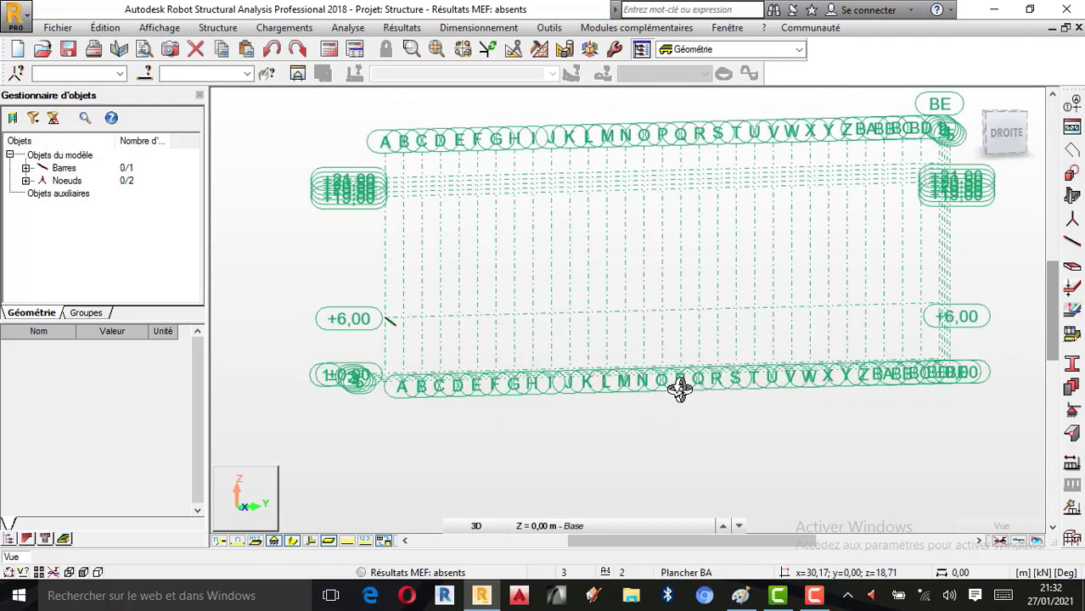
right_click(634, 431)
click(598, 211)
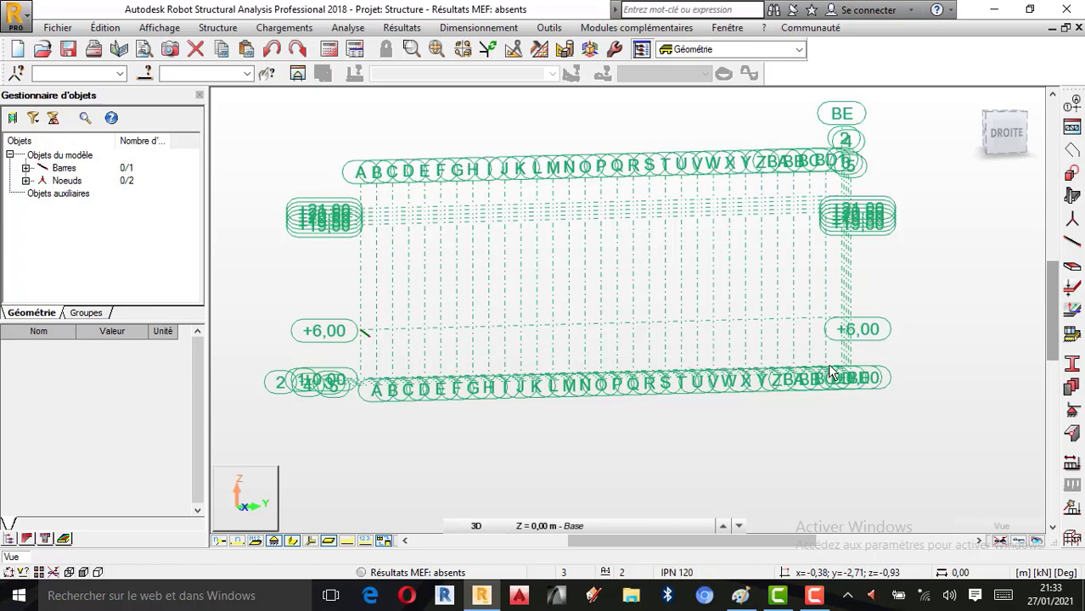
Select the transverse bar at the +6,00 level on axis A, including its two end nodes.
scroll(383, 356, up, 1)
scroll(356, 321, up, 1)
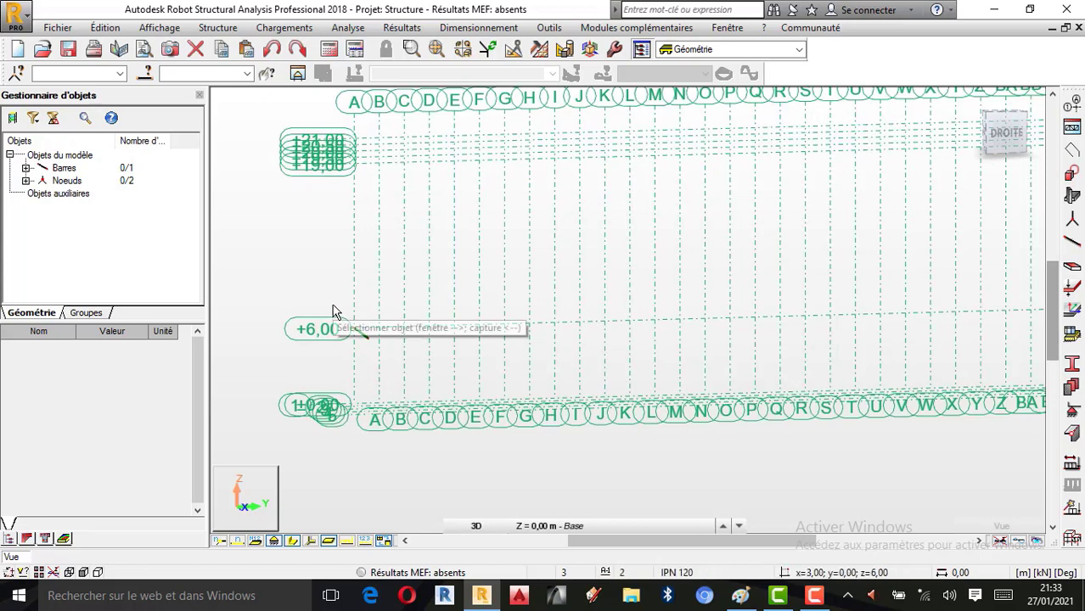
click(864, 335)
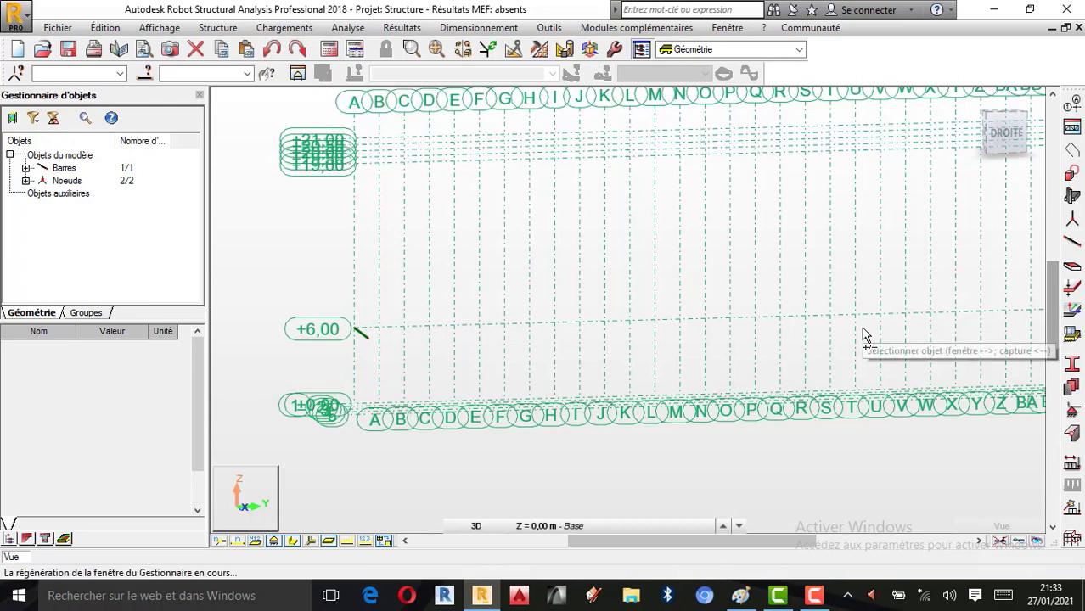
scroll(429, 393, up, 1)
scroll(429, 392, up, 1)
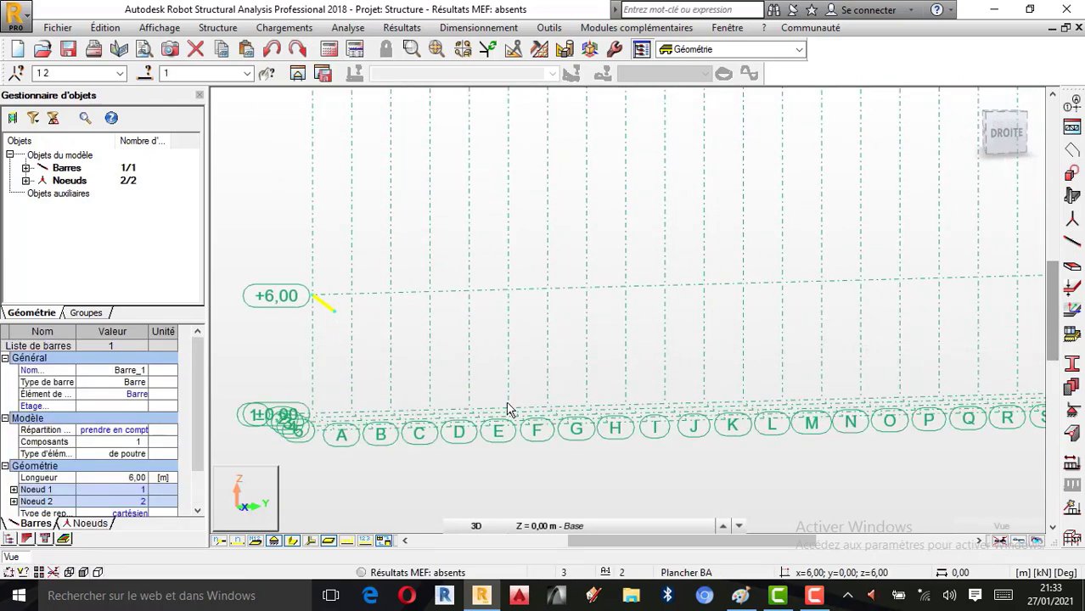
scroll(506, 411, down, 1)
scroll(490, 423, down, 1)
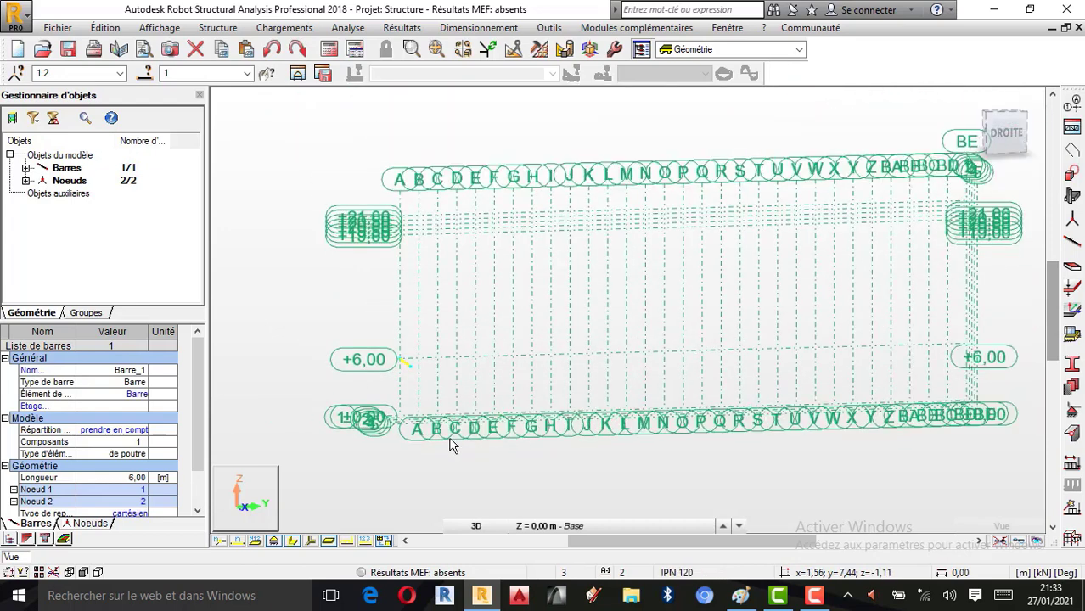
scroll(454, 443, down, 1)
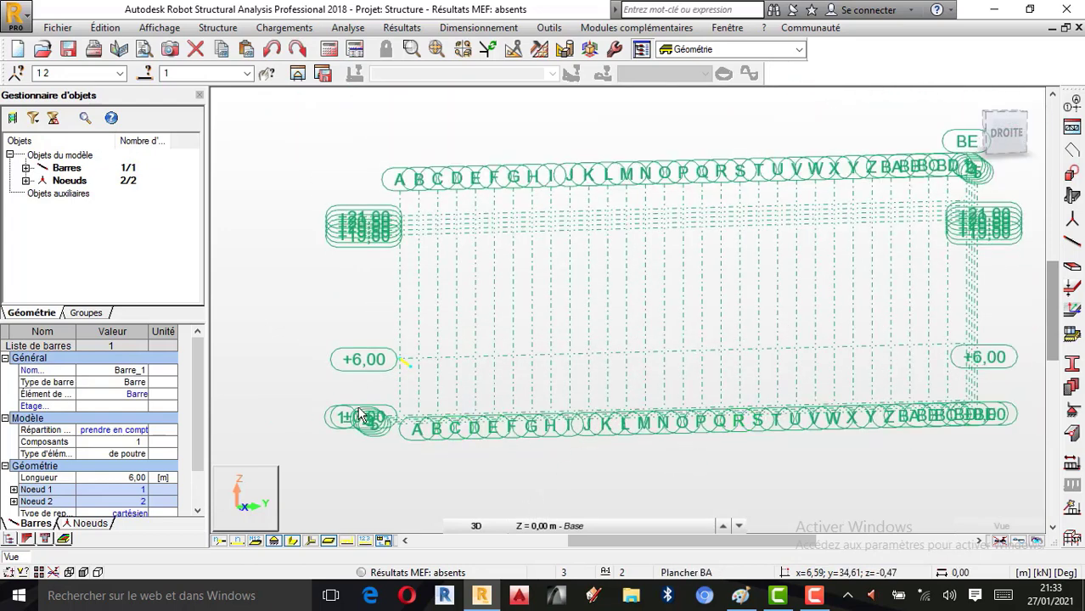
Examine the selected transverse bar in the 3D view and the XZ plane, and return to an oblique 3D view of the grid.
scroll(450, 376, up, 1)
scroll(420, 372, up, 2)
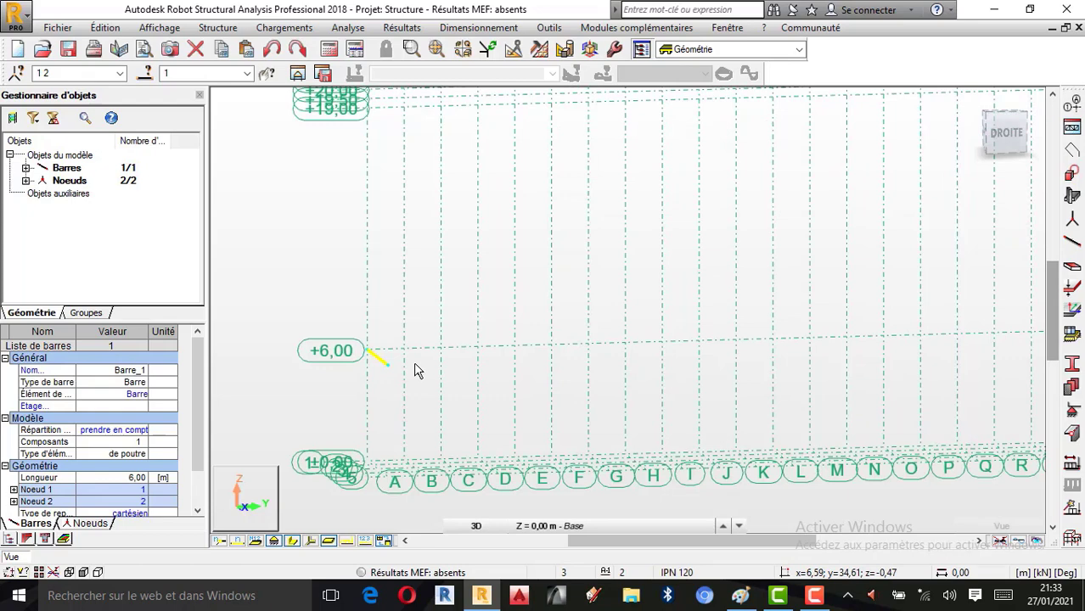
scroll(407, 388, down, 2)
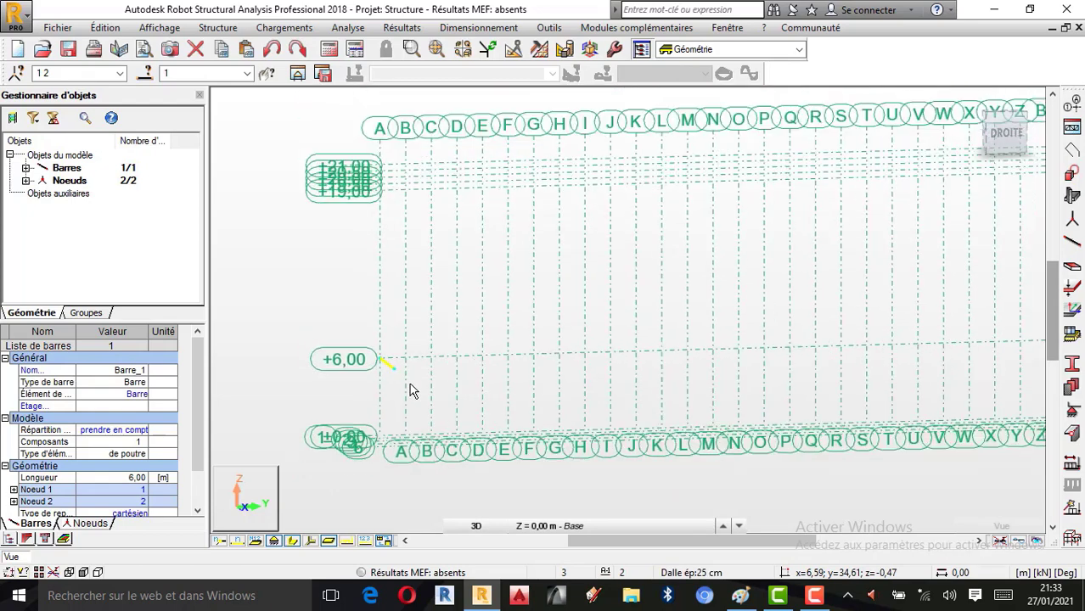
click(972, 105)
scroll(497, 344, down, 3)
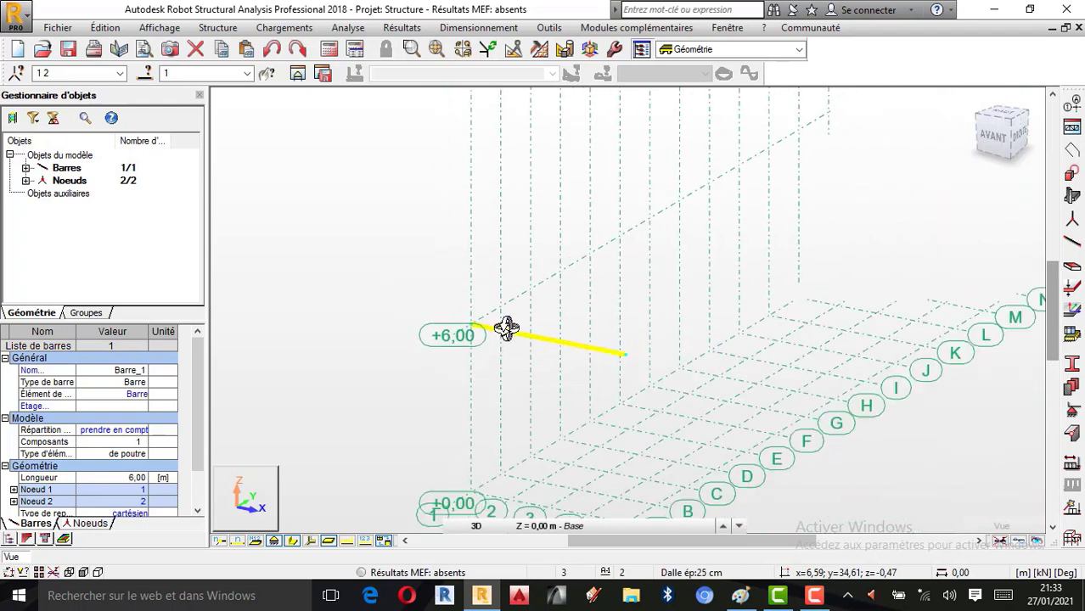
click(475, 525)
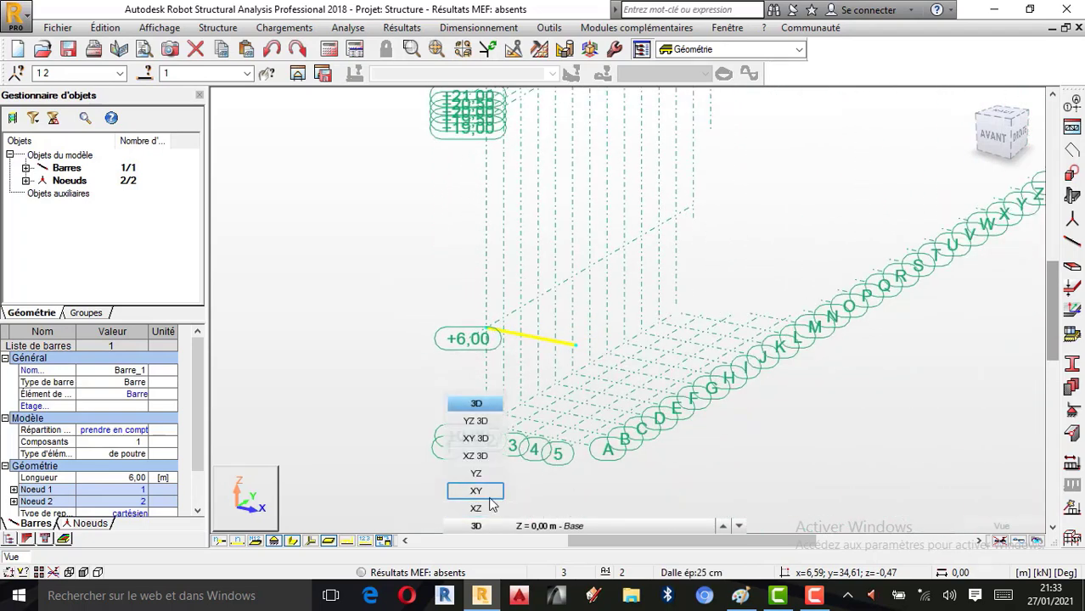
click(476, 508)
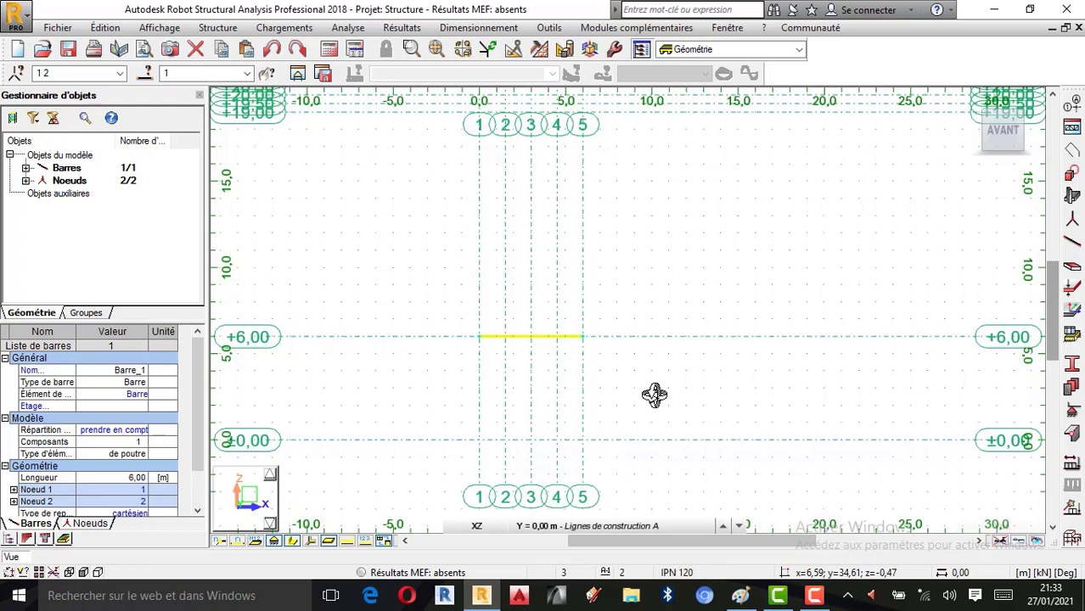
drag(651, 395, 548, 344)
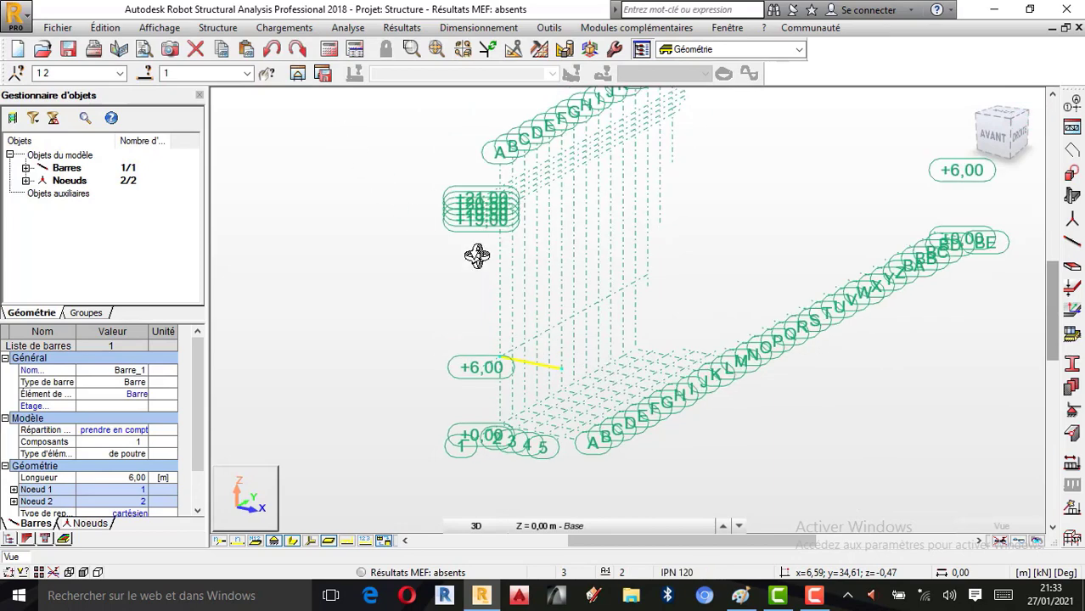
Start a translation copy of the selected bar with vector 0;2;0, checking the beam spacing on the bridge sketch in Paint.
click(106, 28)
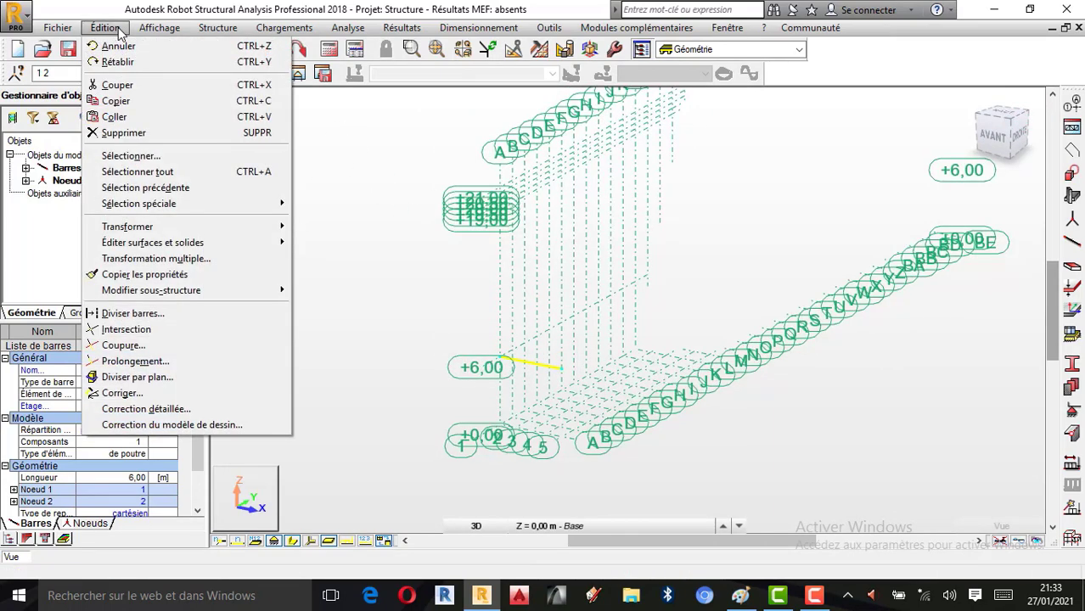
mouse_move(157, 227)
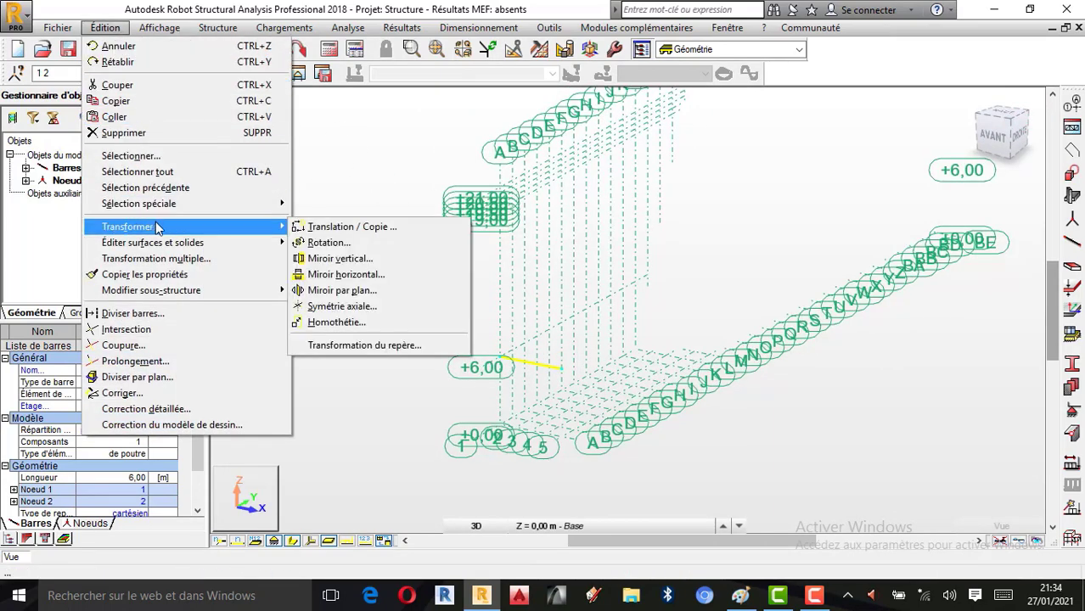
click(323, 227)
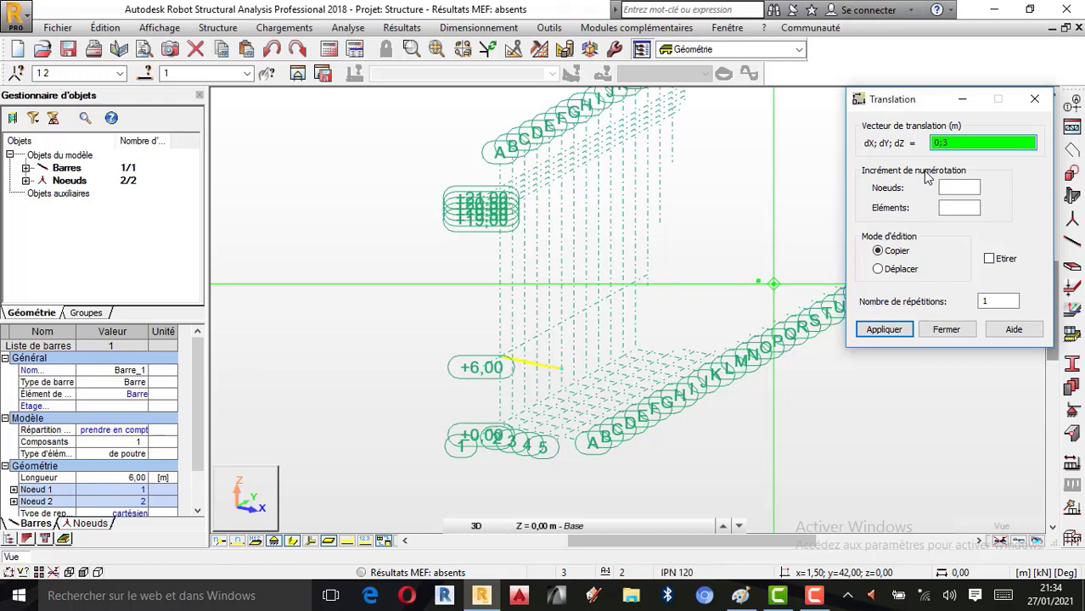
key(BackSpace)
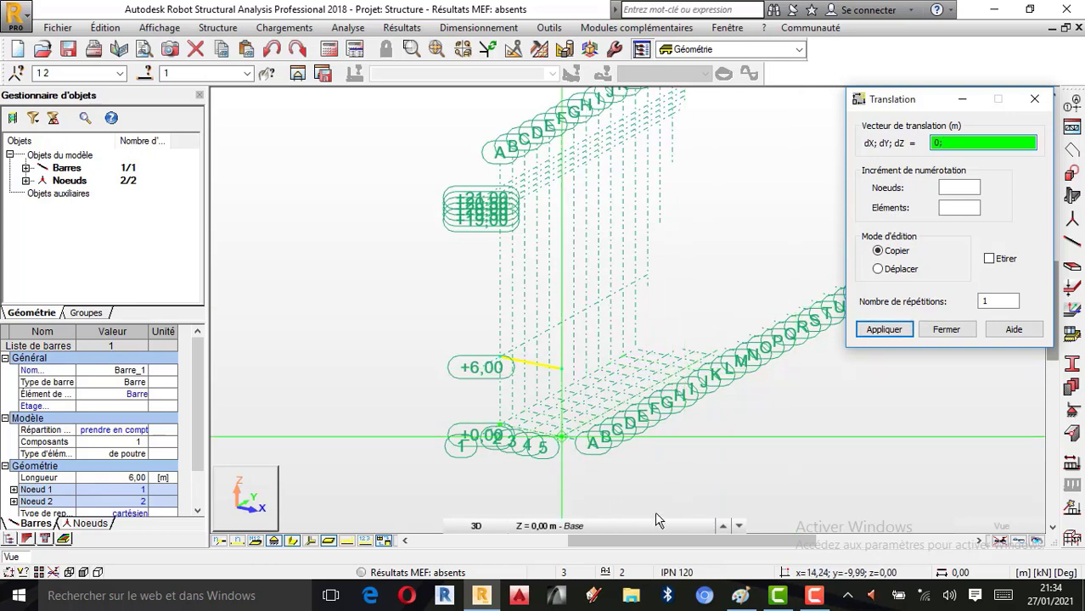
click(739, 596)
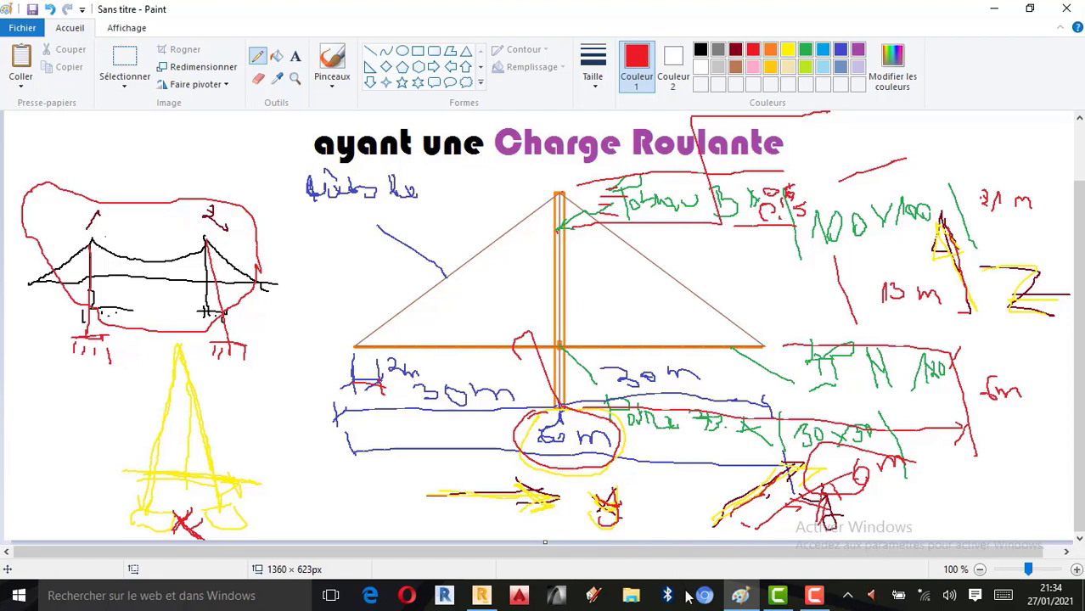
mouse_move(488, 599)
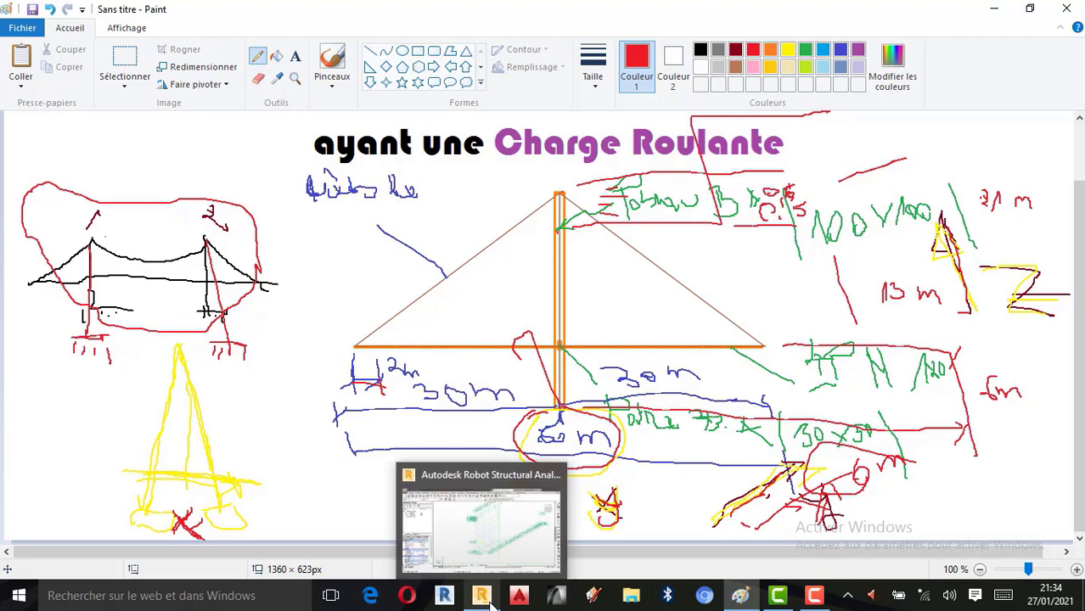
click(498, 552)
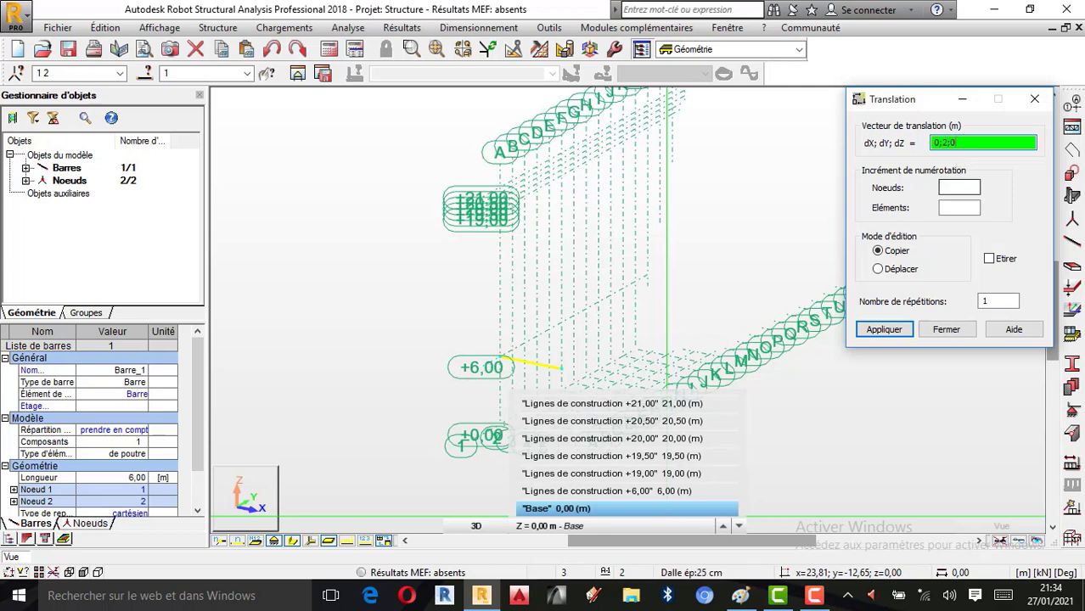
Copy the transverse bar along the deck with 30 repetitions, close the Translation dialog and clear the selection.
click(993, 301)
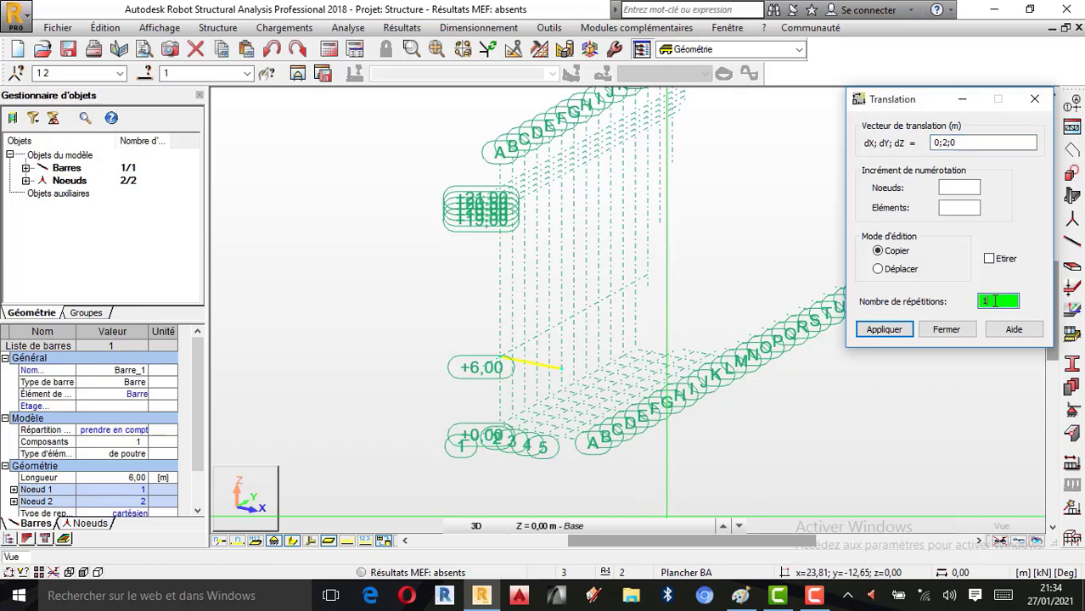
text(30)
click(885, 329)
drag(404, 438, 597, 315)
scroll(597, 316, up, 2)
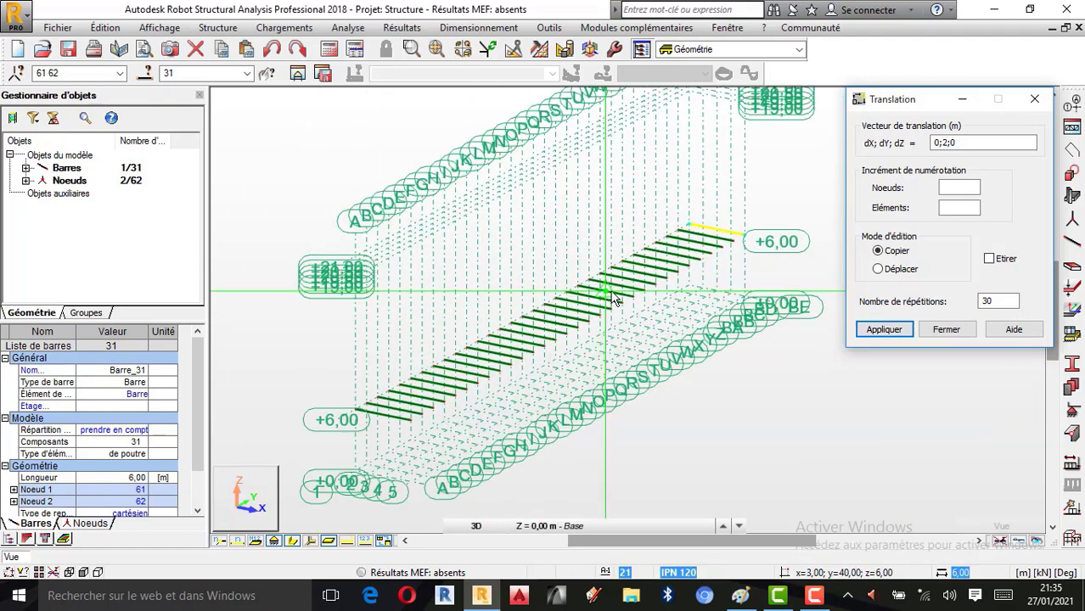
scroll(503, 328, down, 1)
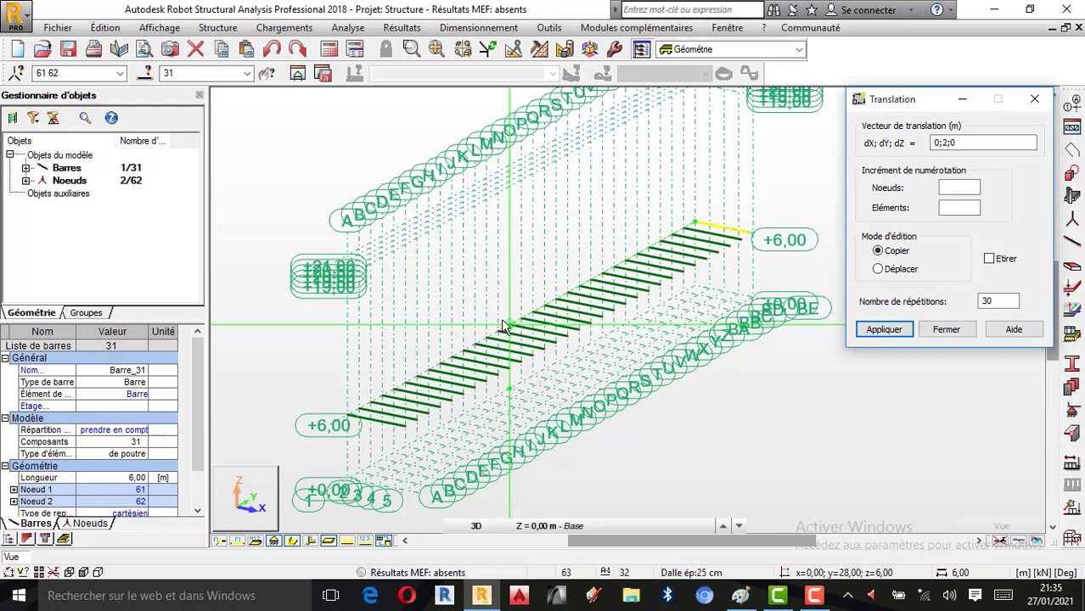
click(941, 331)
click(862, 294)
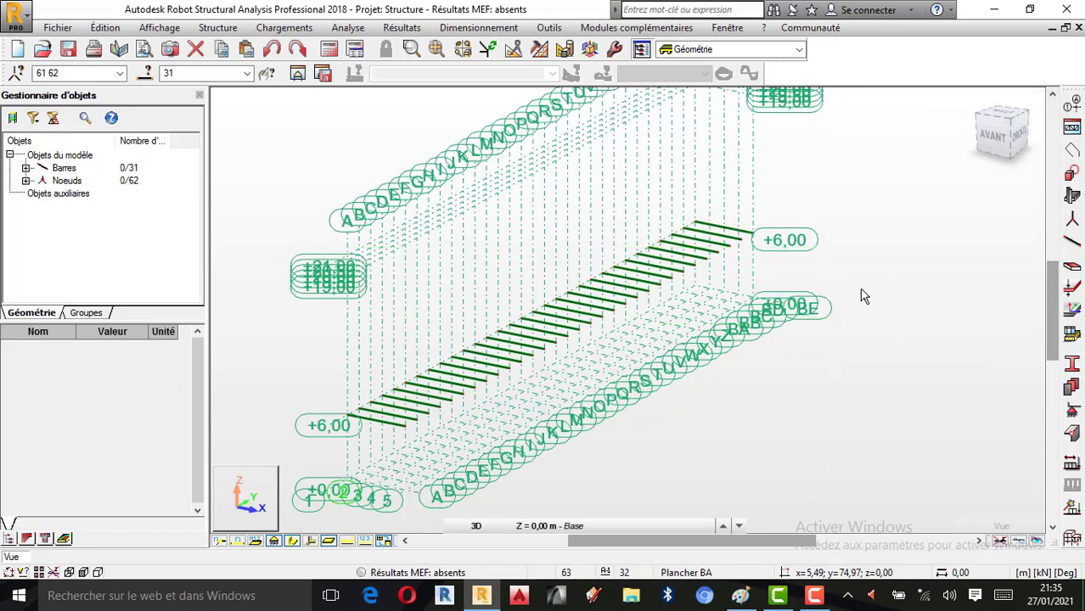
scroll(458, 392, up, 1)
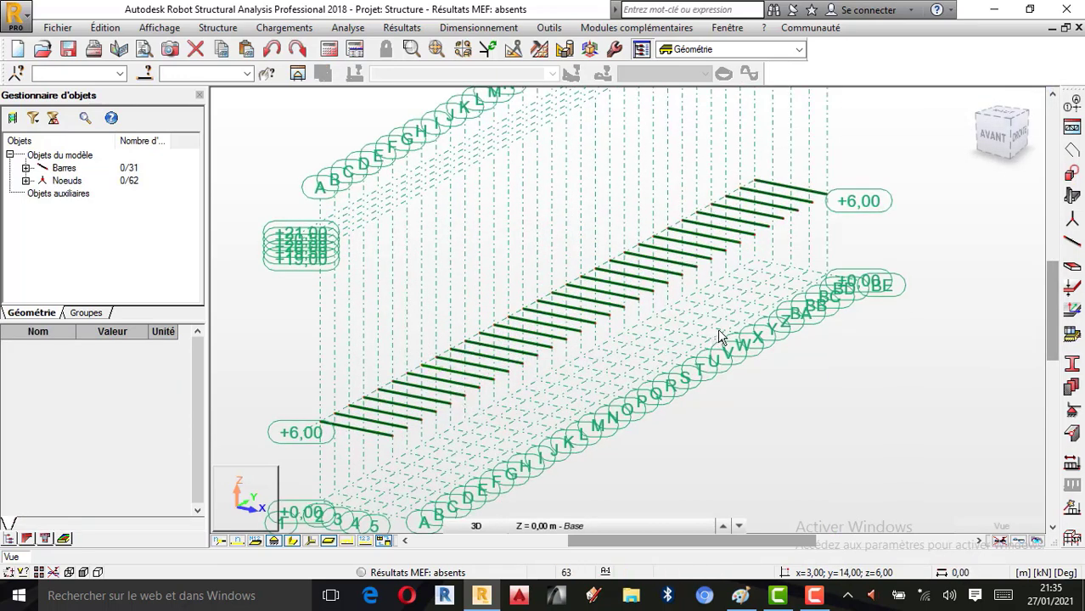
scroll(758, 339, down, 1)
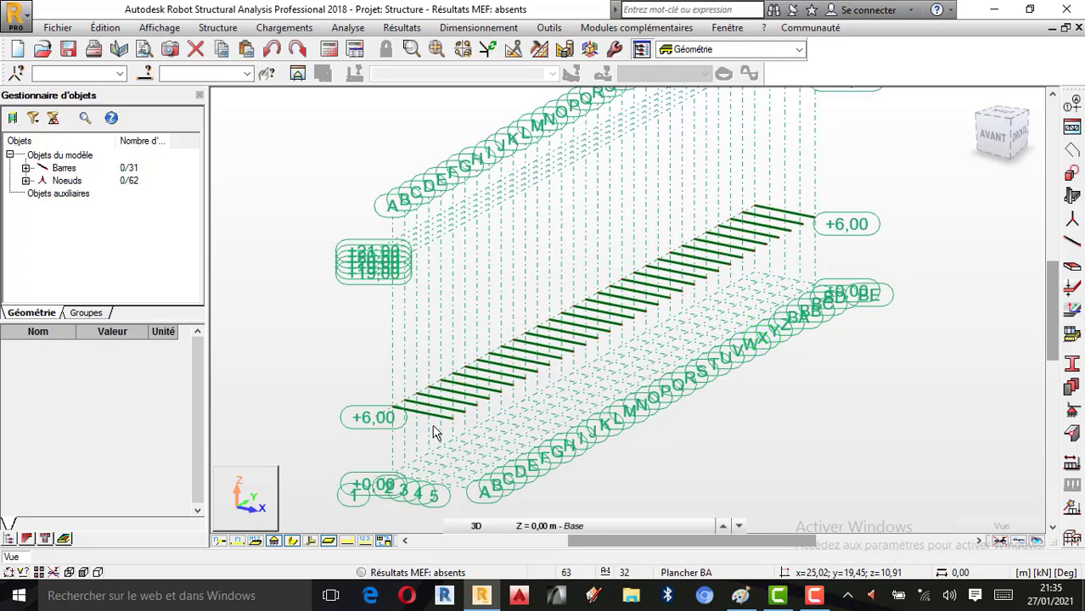
scroll(433, 433, up, 1)
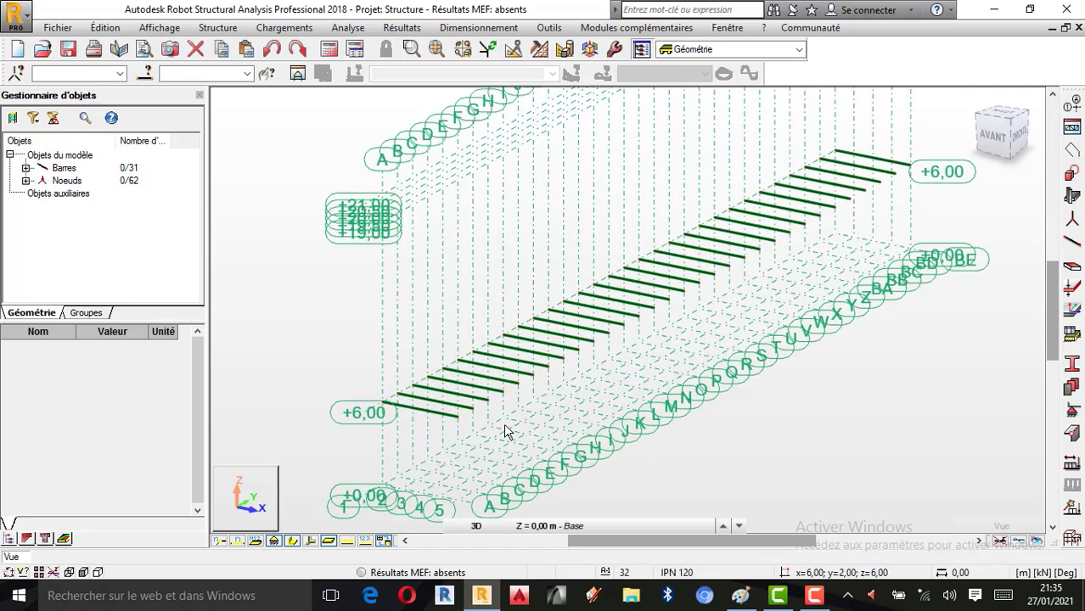
scroll(543, 436, up, 1)
scroll(645, 303, up, 1)
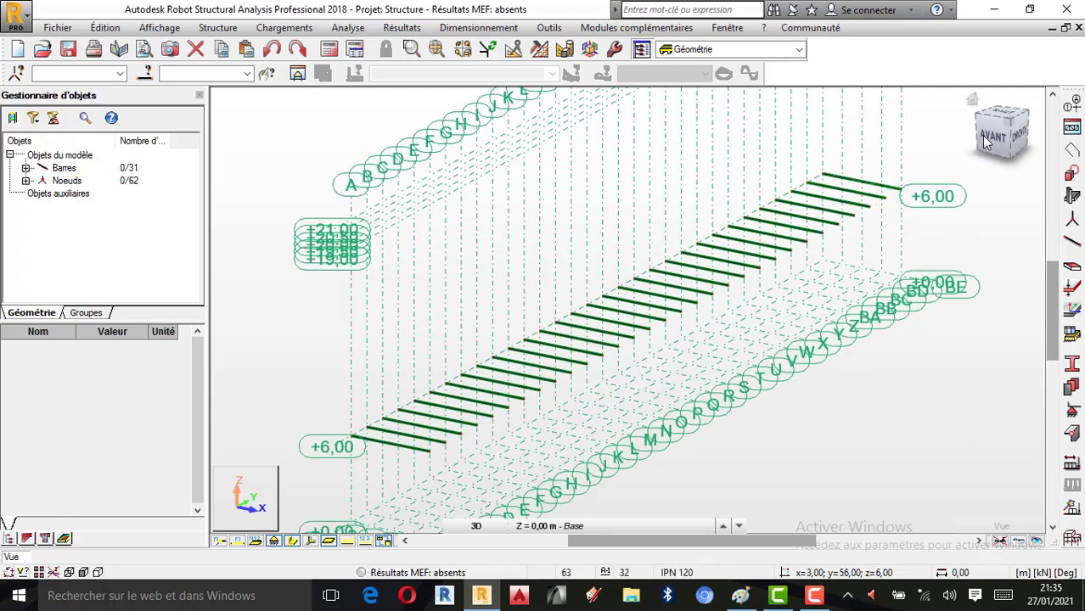
Display the transverse beams in the XY plan view at the +6,00 construction level.
click(475, 525)
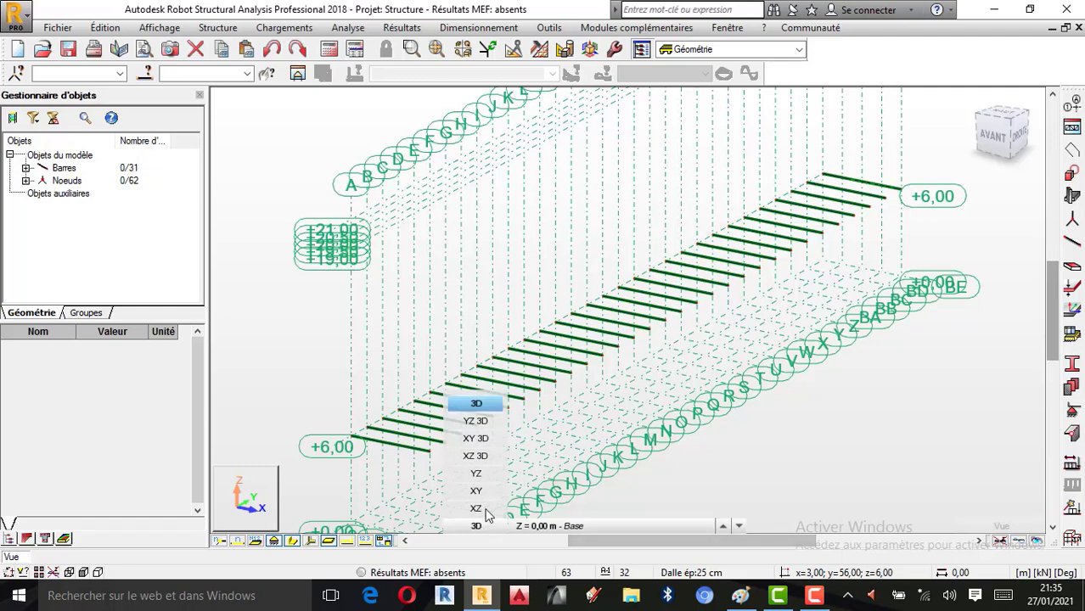
click(482, 494)
scroll(593, 443, down, 4)
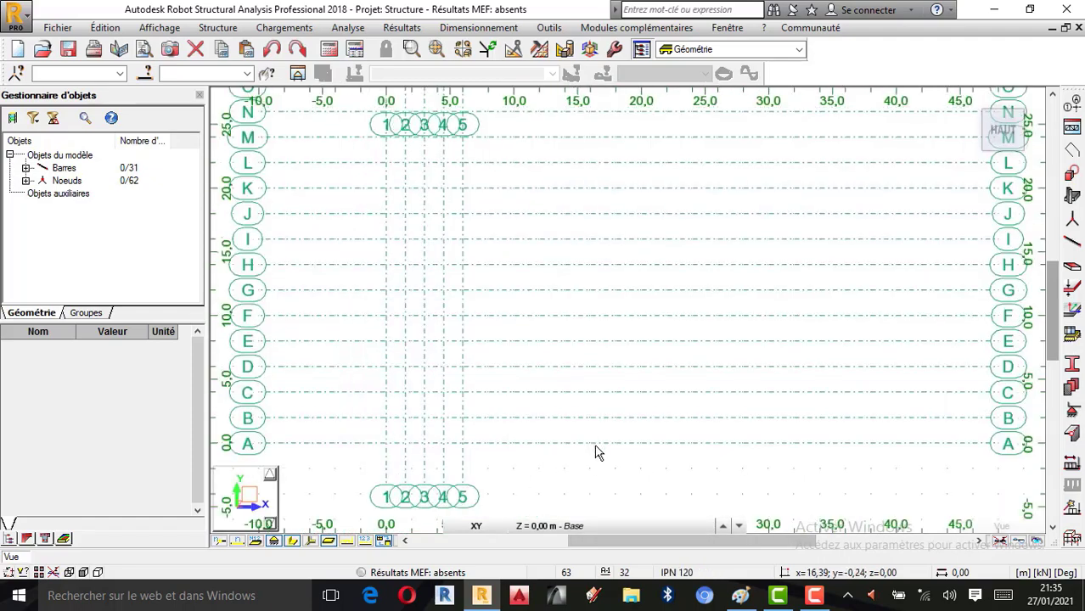
scroll(574, 461, down, 5)
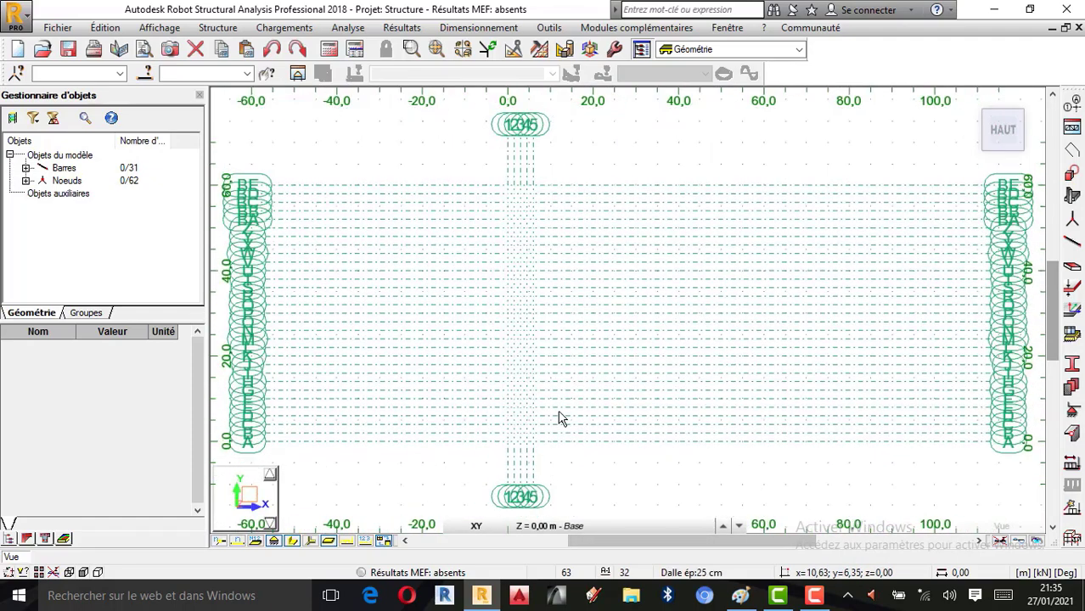
click(550, 527)
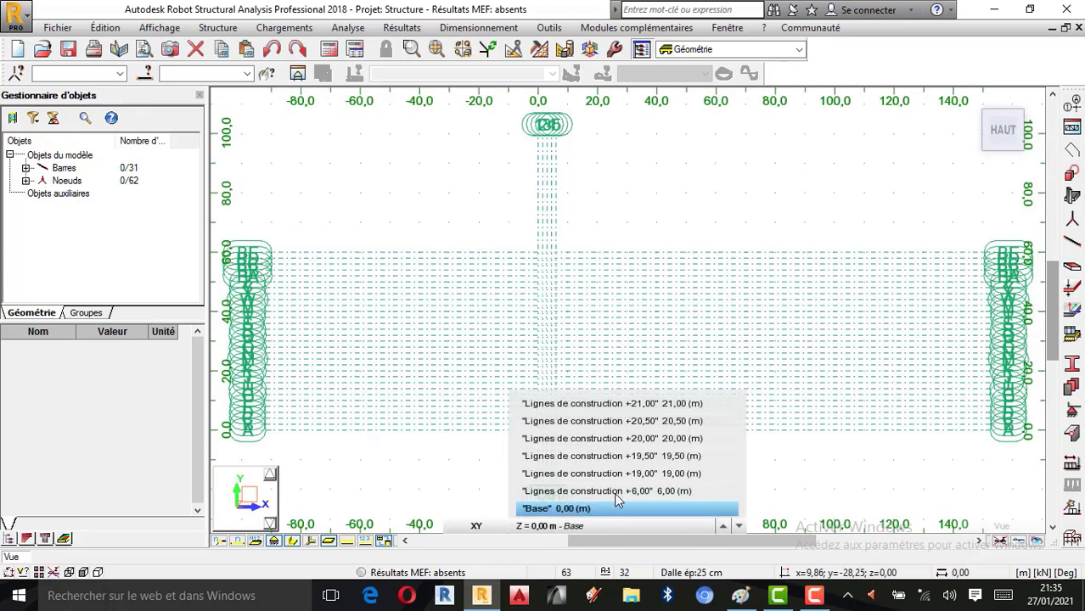
click(553, 526)
click(556, 526)
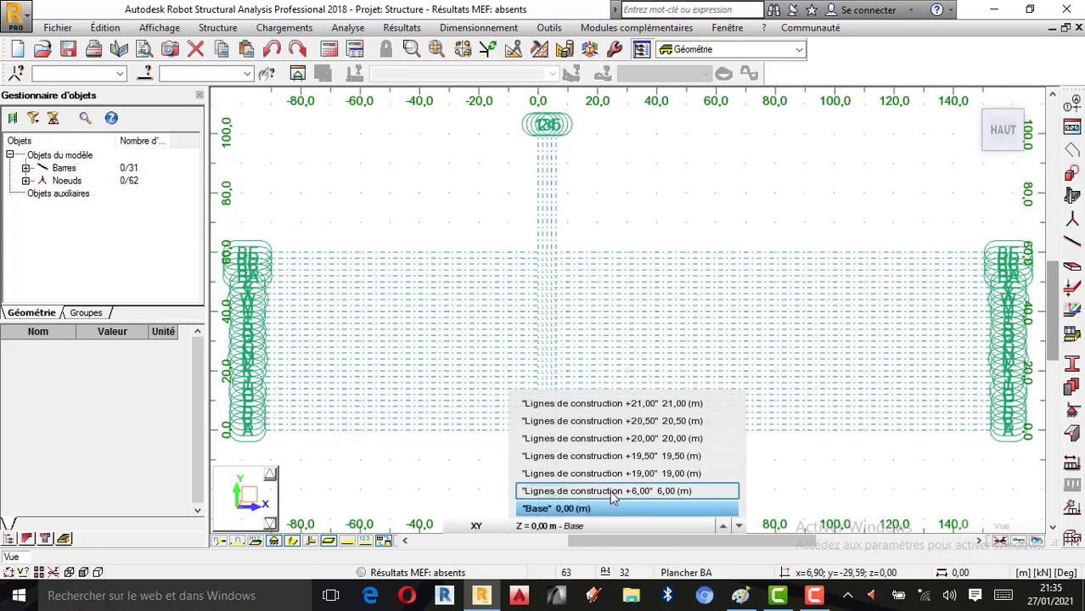
click(643, 496)
scroll(574, 458, up, 2)
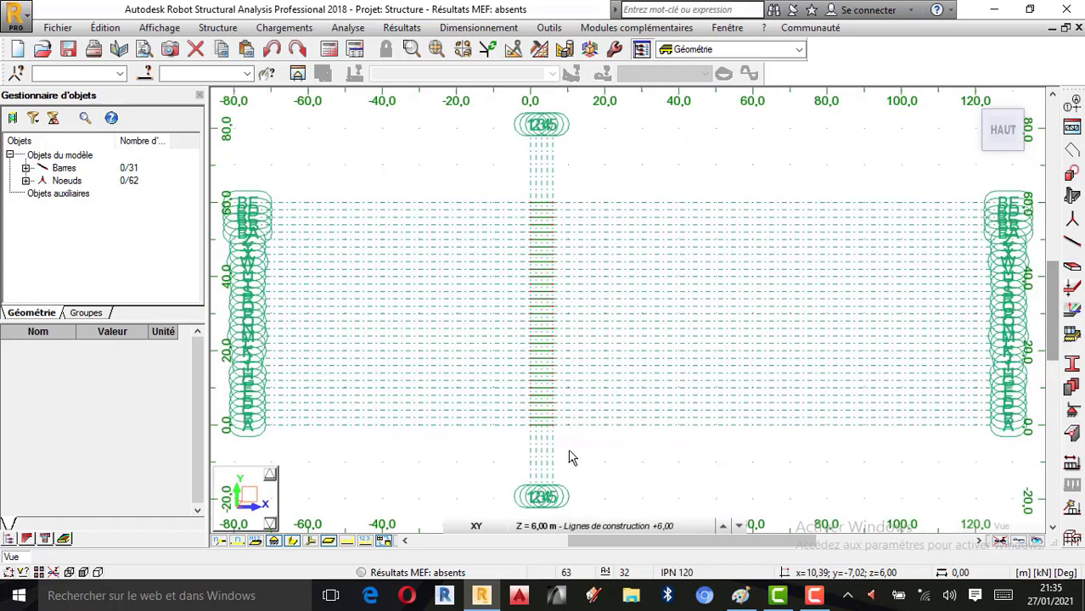